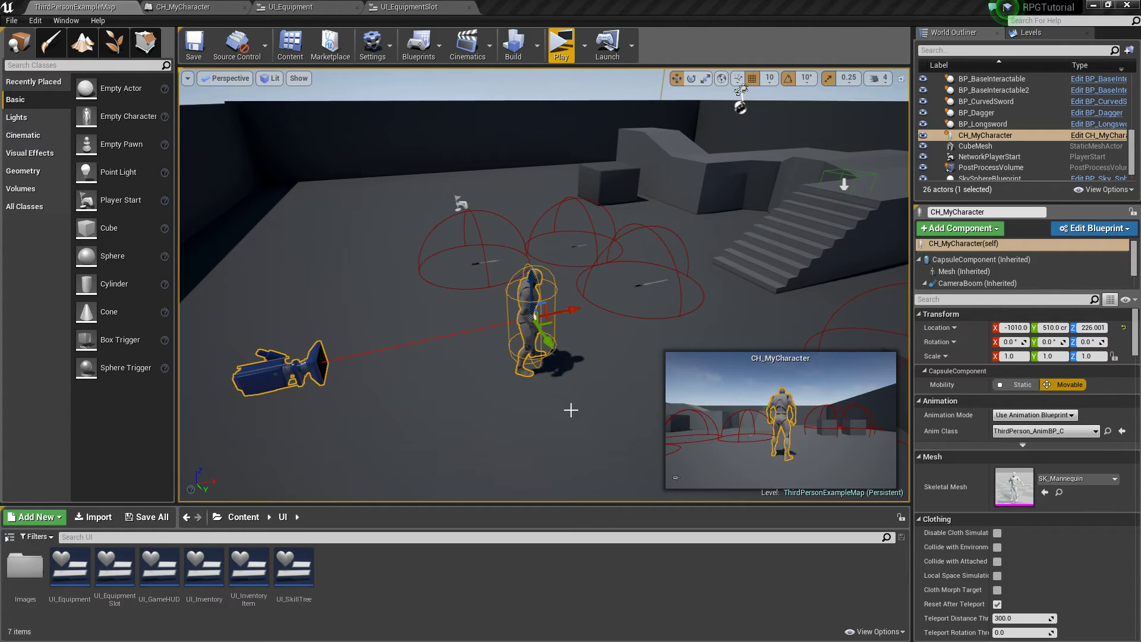
pyautogui.moveTo(483, 442)
pyautogui.mouseDown(button='right')
pyautogui.moveTo(482, 404)
pyautogui.moveTo(483, 442)
pyautogui.mouseUp(button='right')
pyautogui.press('s')
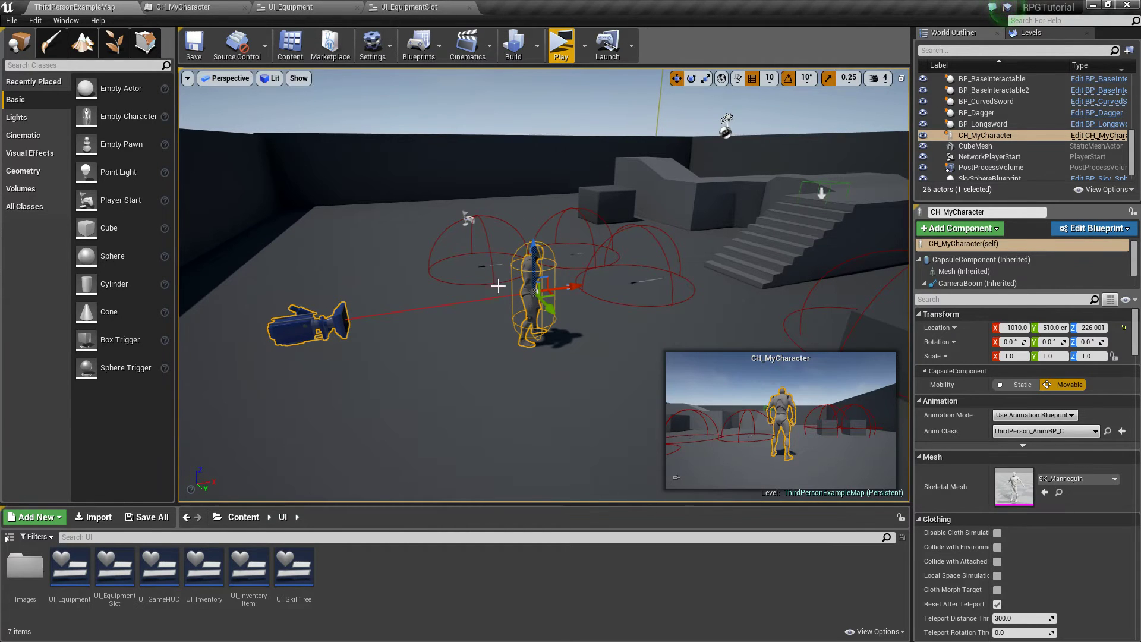
pyautogui.moveTo(499, 312); pyautogui.dragTo(514, 325, button='right')
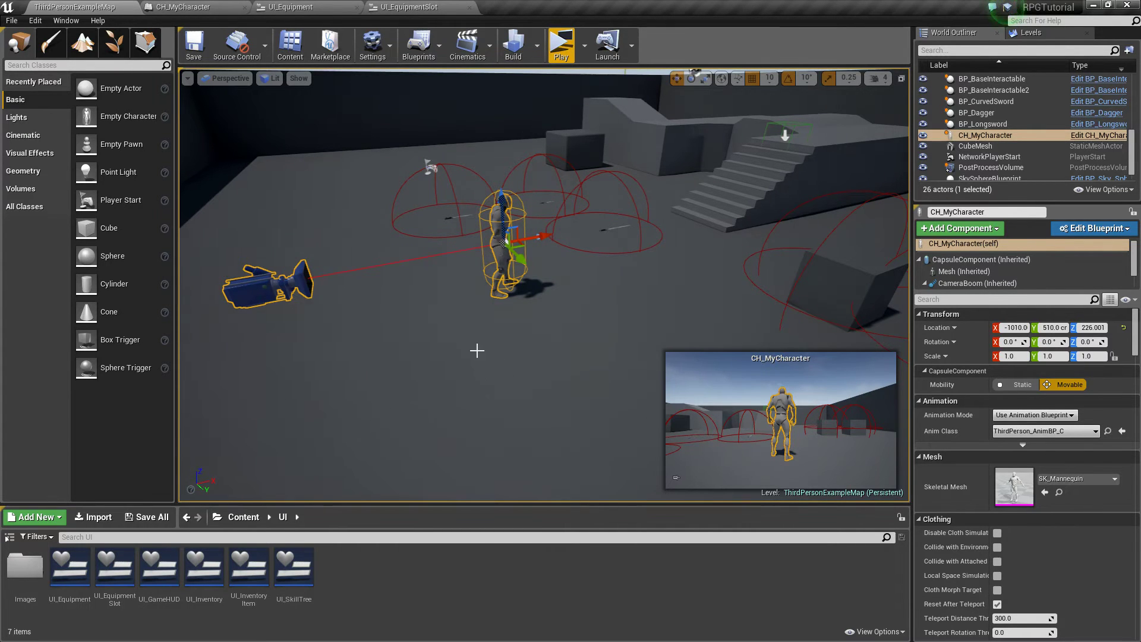
pyautogui.moveTo(510, 368)
pyautogui.mouseDown(button='right')
pyautogui.moveTo(487, 352)
pyautogui.moveTo(506, 372)
pyautogui.moveTo(490, 361)
pyautogui.moveTo(529, 342)
pyautogui.moveTo(523, 372)
pyautogui.mouseUp(button='right')
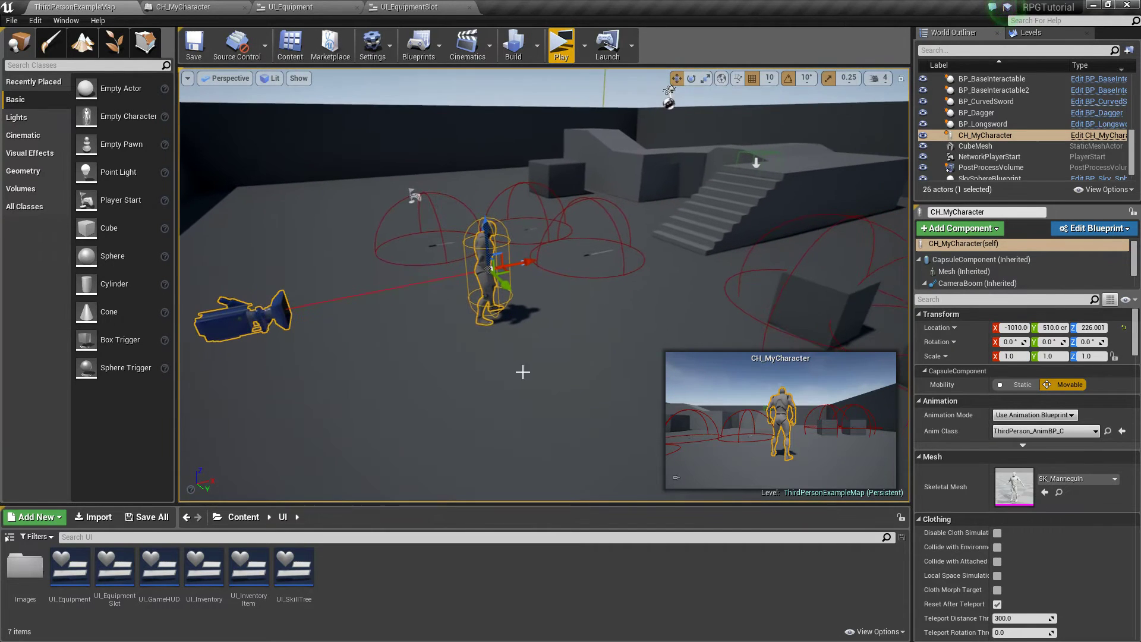
# Play-test the level with the Equipment and Inventory windows open, picking up the weapons on the ground, and end the session.
pyautogui.click(561, 46)
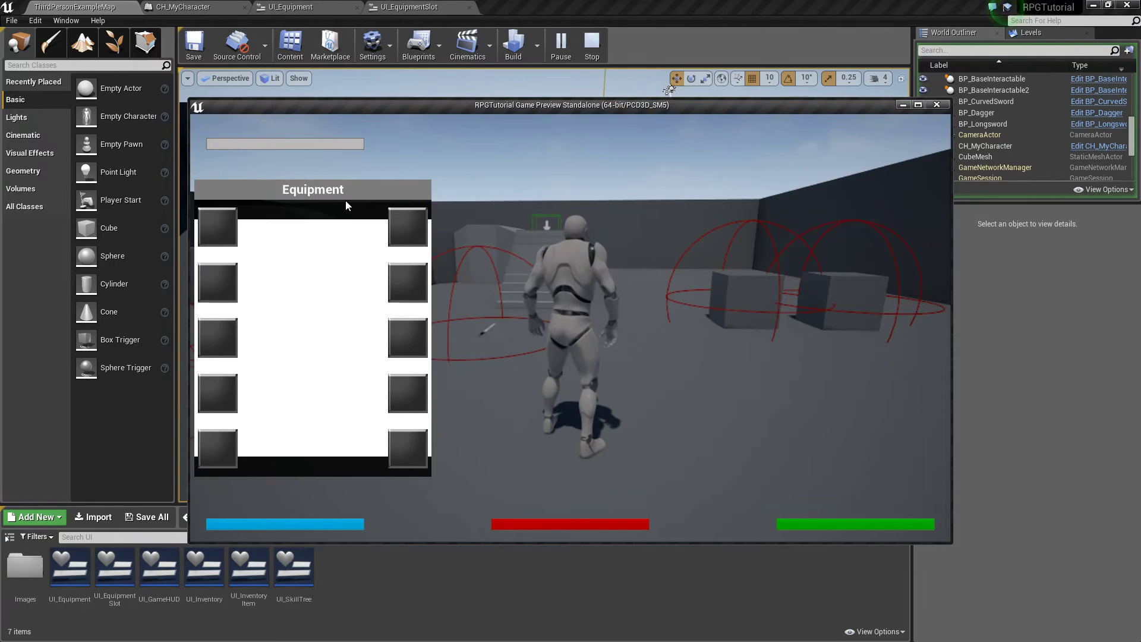
pyautogui.press('i')
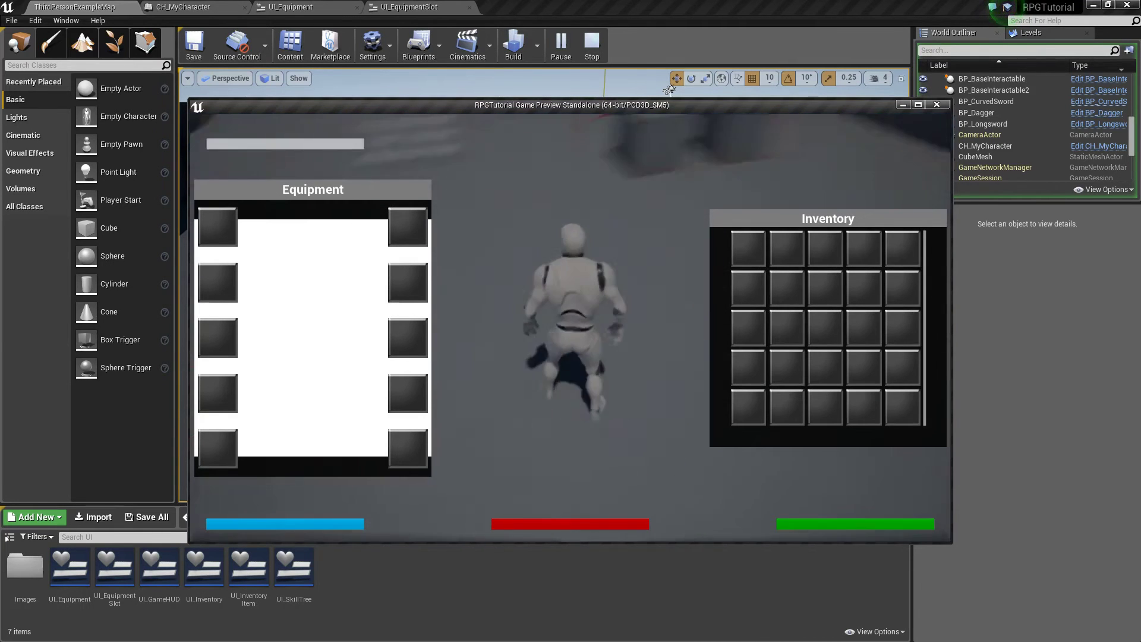
pyautogui.press('w')
pyautogui.press('d')
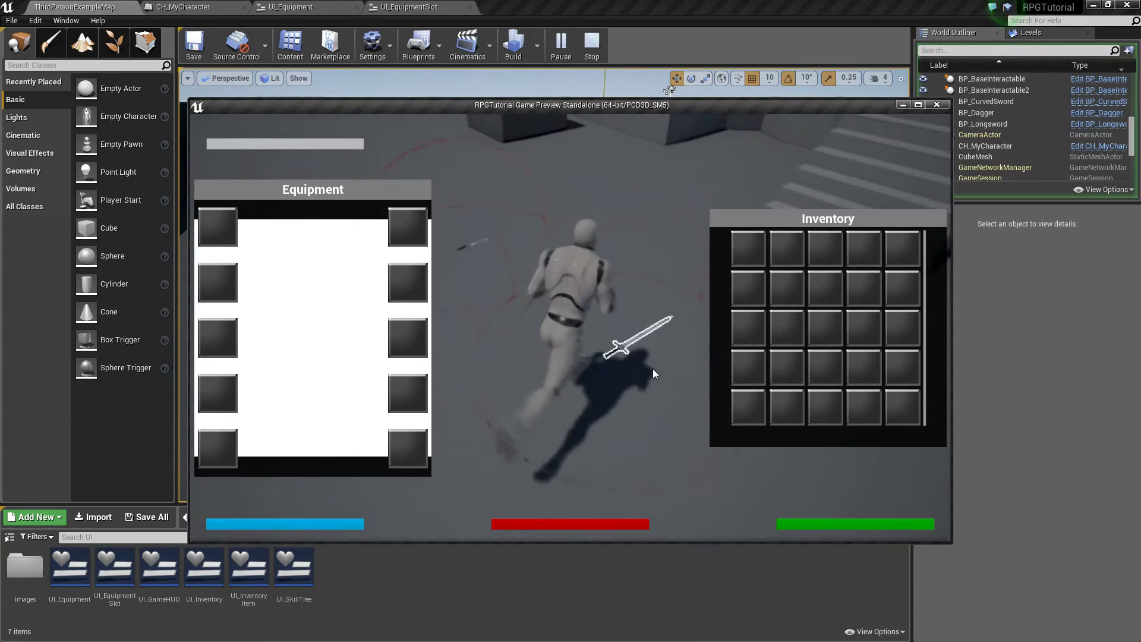
pyautogui.press('e')
pyautogui.press('s')
pyautogui.press('w')
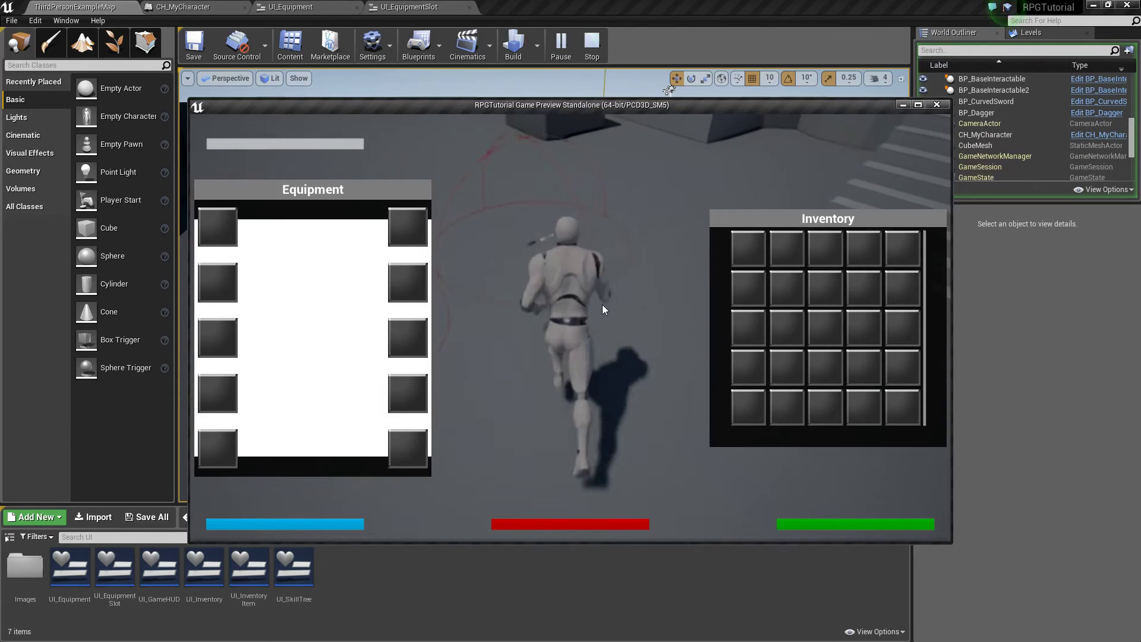
pyautogui.press('e')
pyautogui.press('a')
pyautogui.moveTo(515, 337); pyautogui.dragTo(416, 337)
pyautogui.press('e')
pyautogui.press('a')
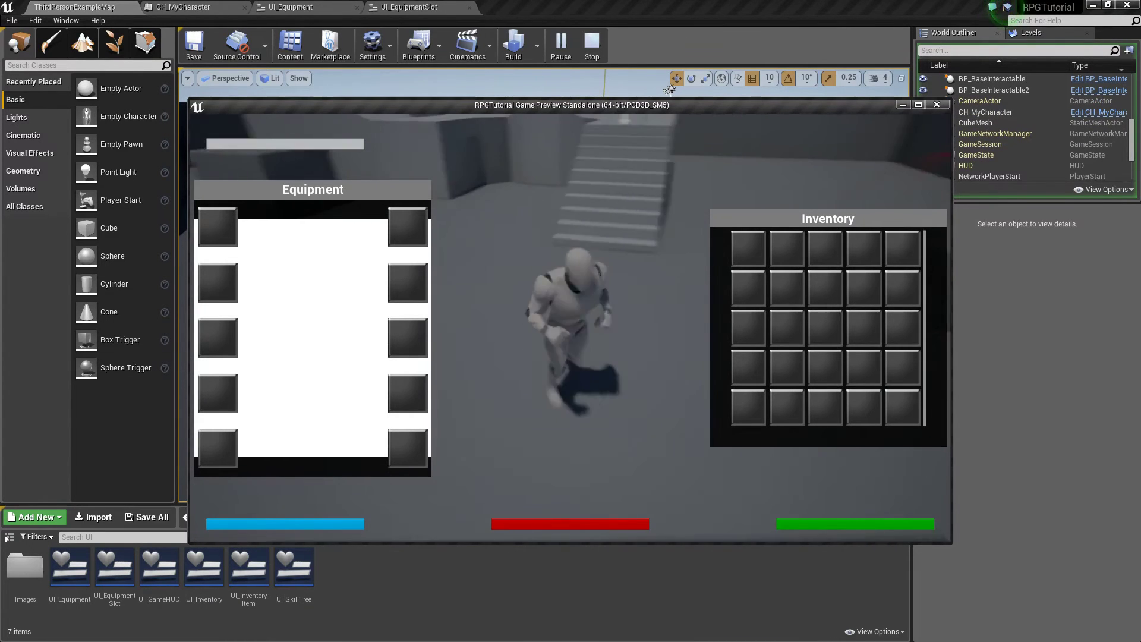
pyautogui.press('Escape')
pyautogui.click(499, 381)
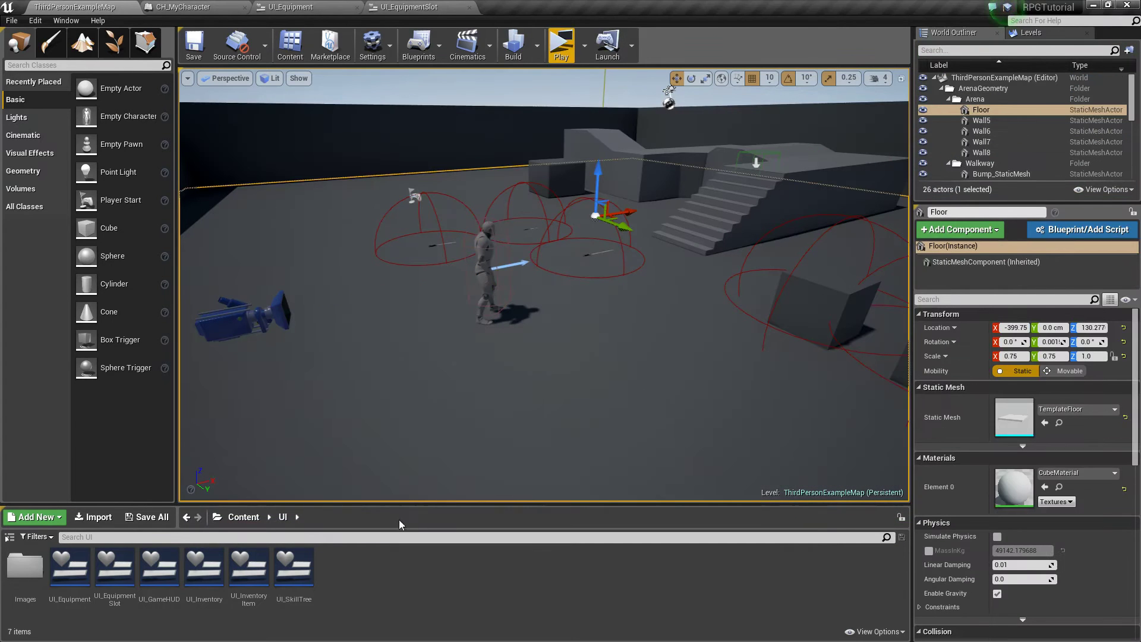
# Create a new folder named SceneCaptures in the project's root Content folder.
pyautogui.click(244, 517)
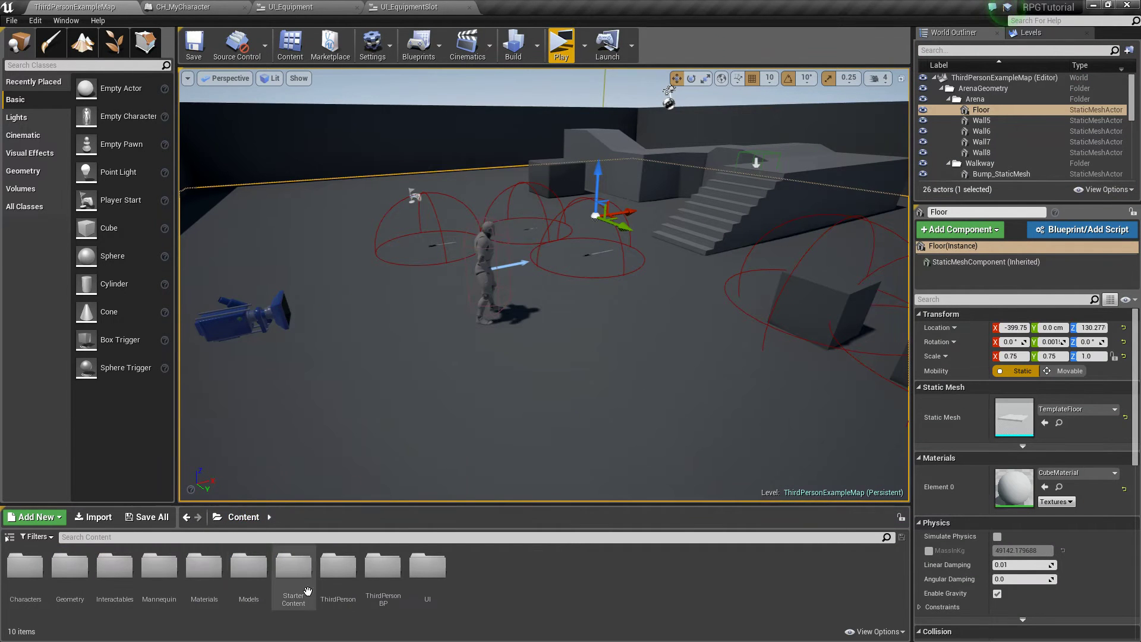
pyautogui.rightClick(486, 579)
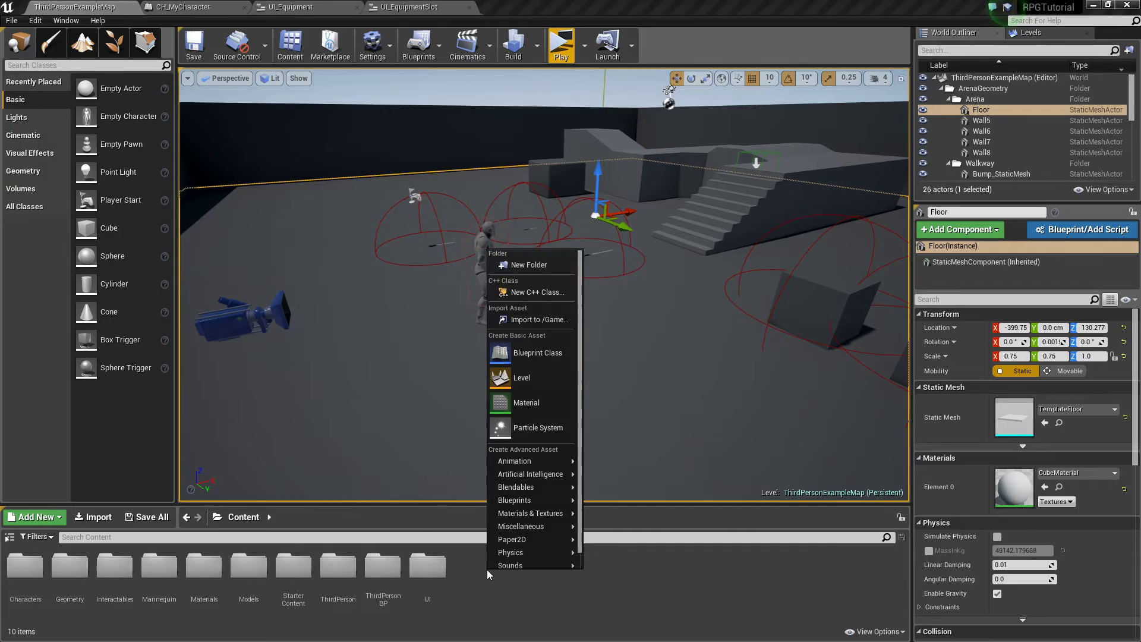
pyautogui.click(553, 270)
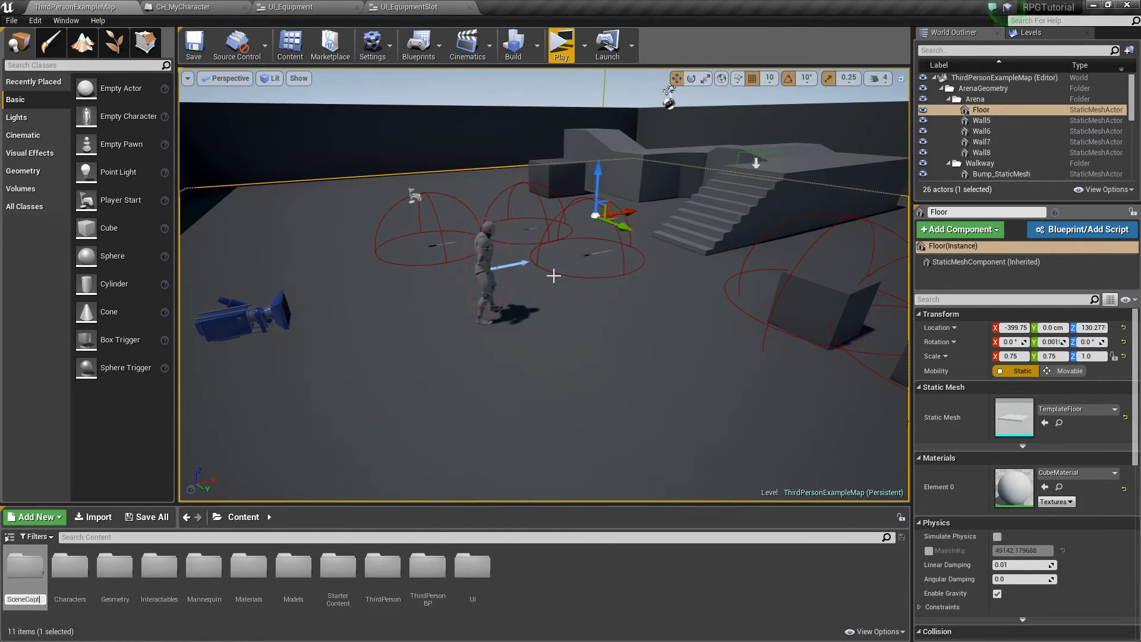
pyautogui.write('SceneCaptures')
pyautogui.press('Return')
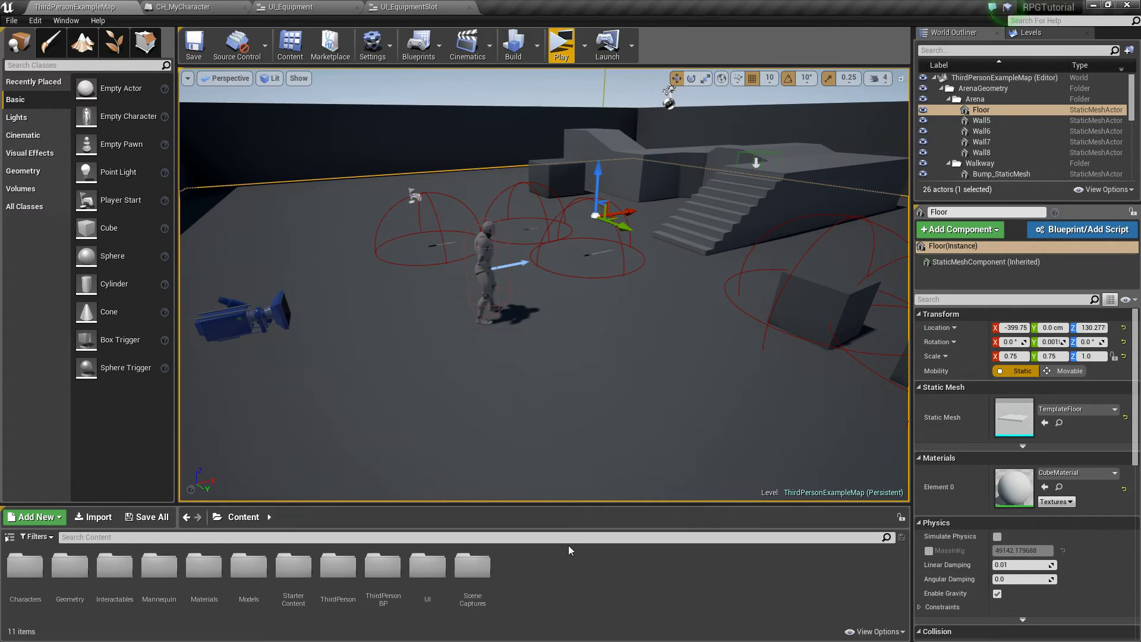
# Create an Actor-based Blueprint class named BP_CharacterRecorder inside the SceneCaptures folder.
pyautogui.doubleClick(479, 575)
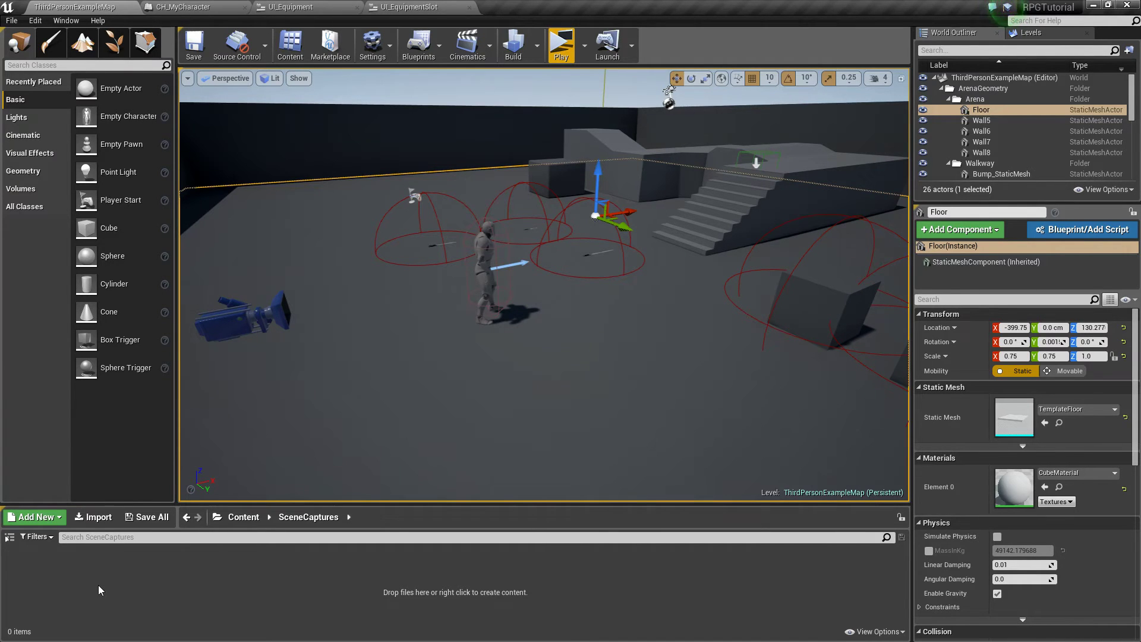
pyautogui.rightClick(37, 574)
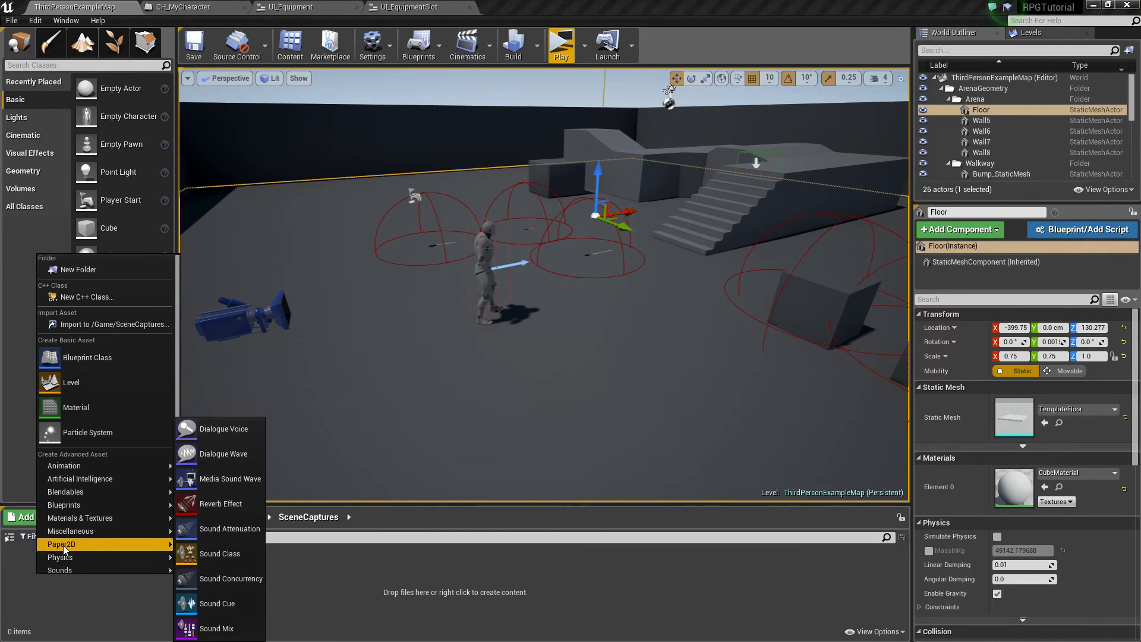
pyautogui.click(94, 358)
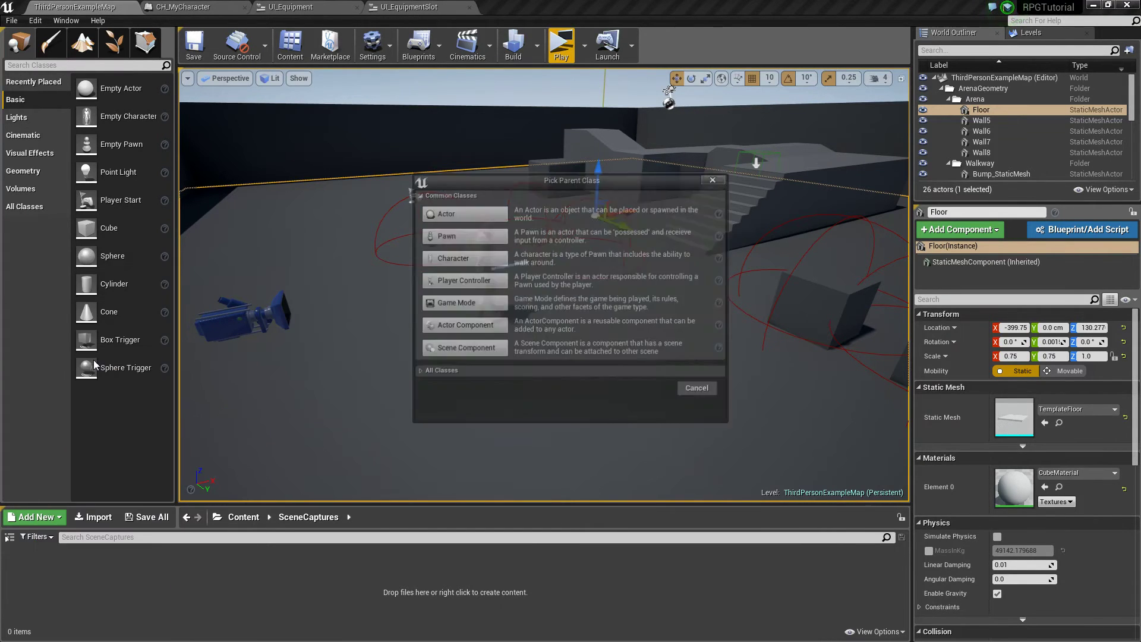
pyautogui.click(481, 214)
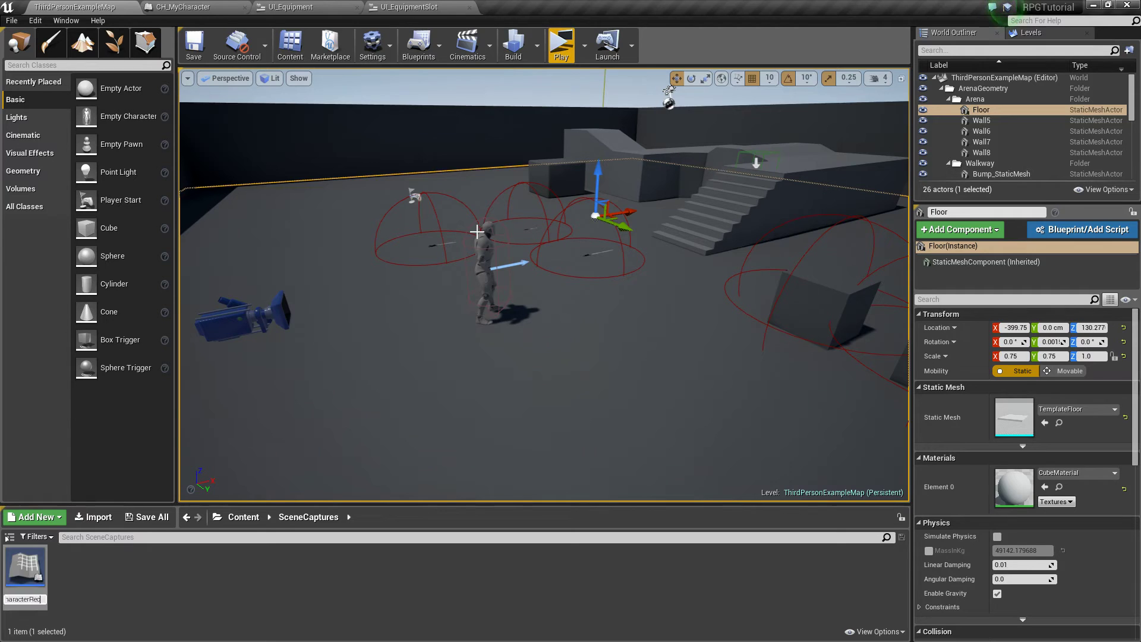
pyautogui.write('BP_CharacterRecorder')
pyautogui.press('Return')
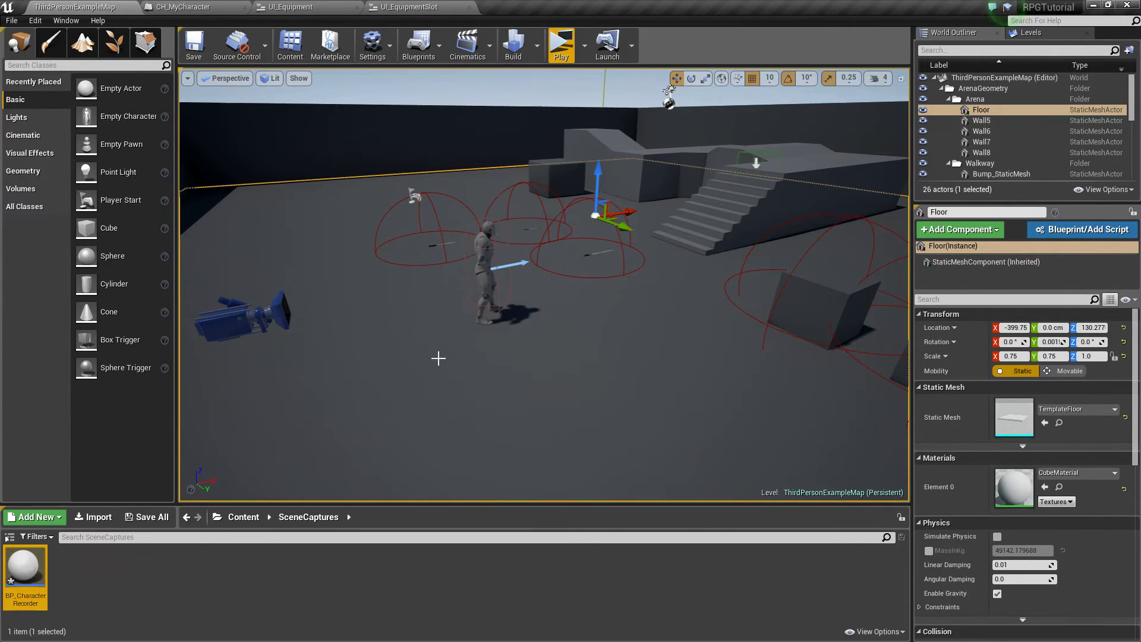
# In BP_CharacterRecorder, add a Scene component named Root, make it replace DefaultSceneRoot, and compile the blueprint.
pyautogui.doubleClick(25, 567)
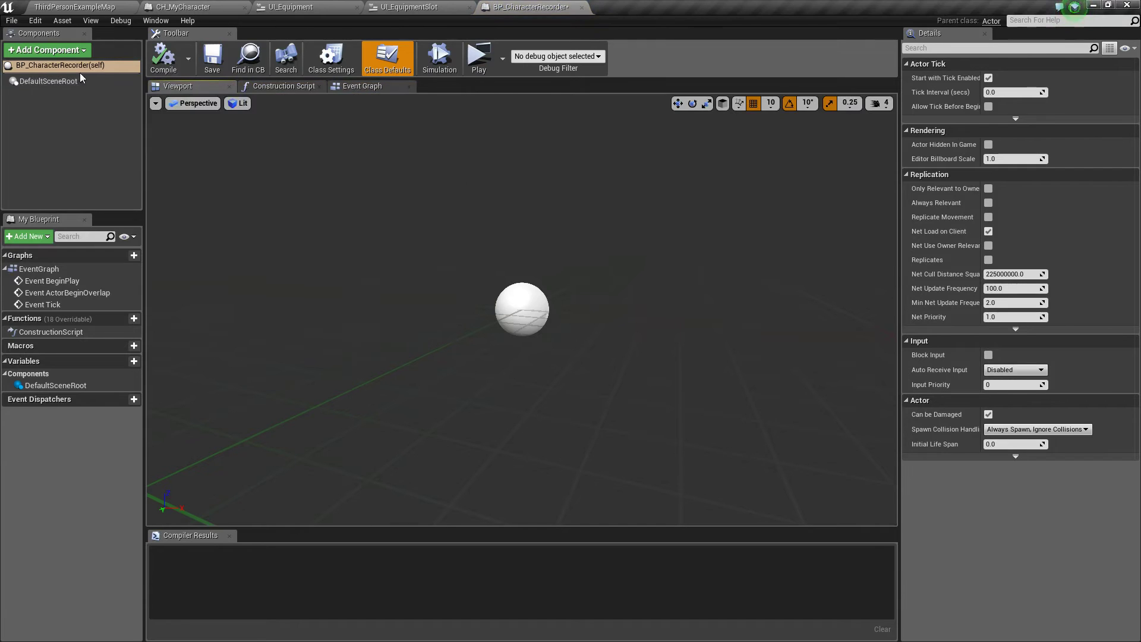
pyautogui.click(47, 50)
pyautogui.write('scene')
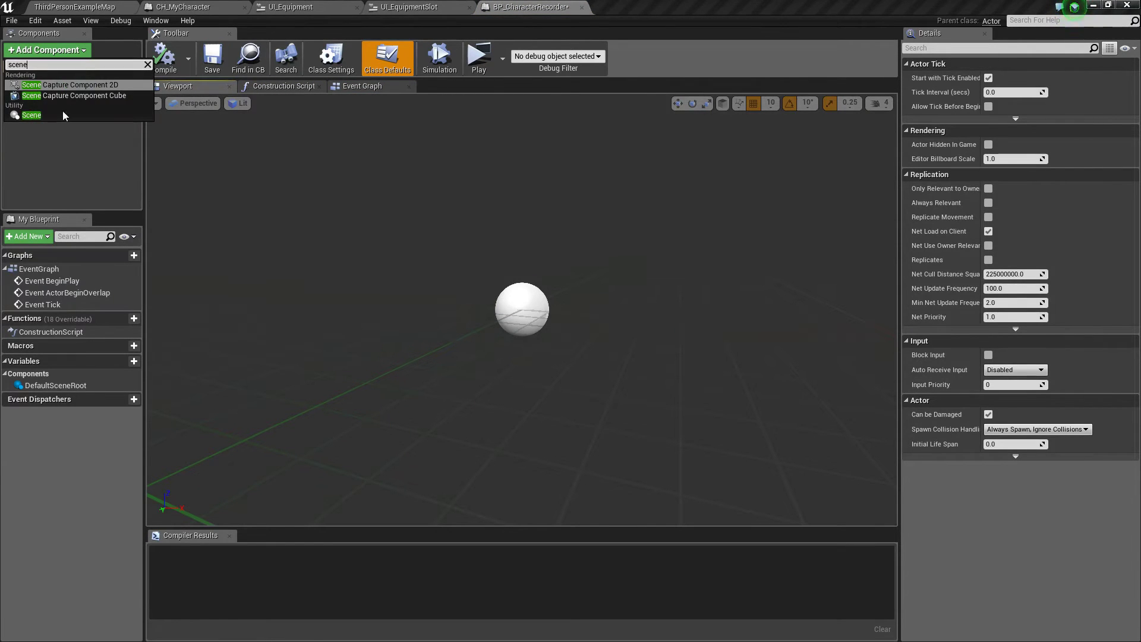
pyautogui.click(50, 114)
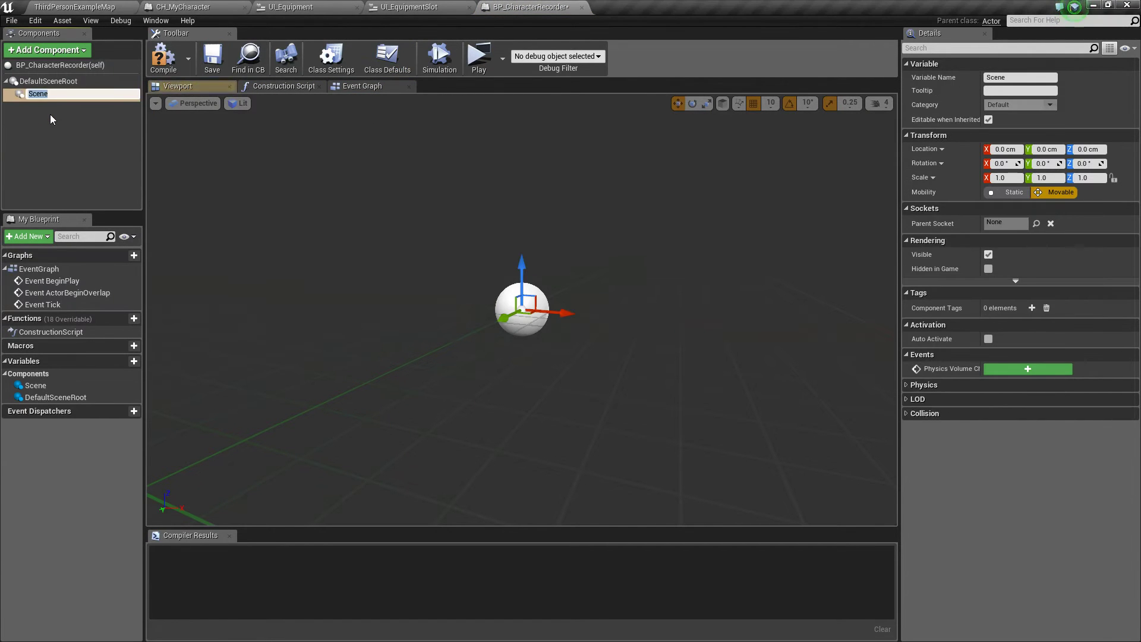
pyautogui.write('Root')
pyautogui.press('Return')
pyautogui.moveTo(34, 94)
pyautogui.mouseDown()
pyautogui.moveTo(40, 102)
pyautogui.moveTo(42, 82)
pyautogui.mouseUp()
pyautogui.click(170, 64)
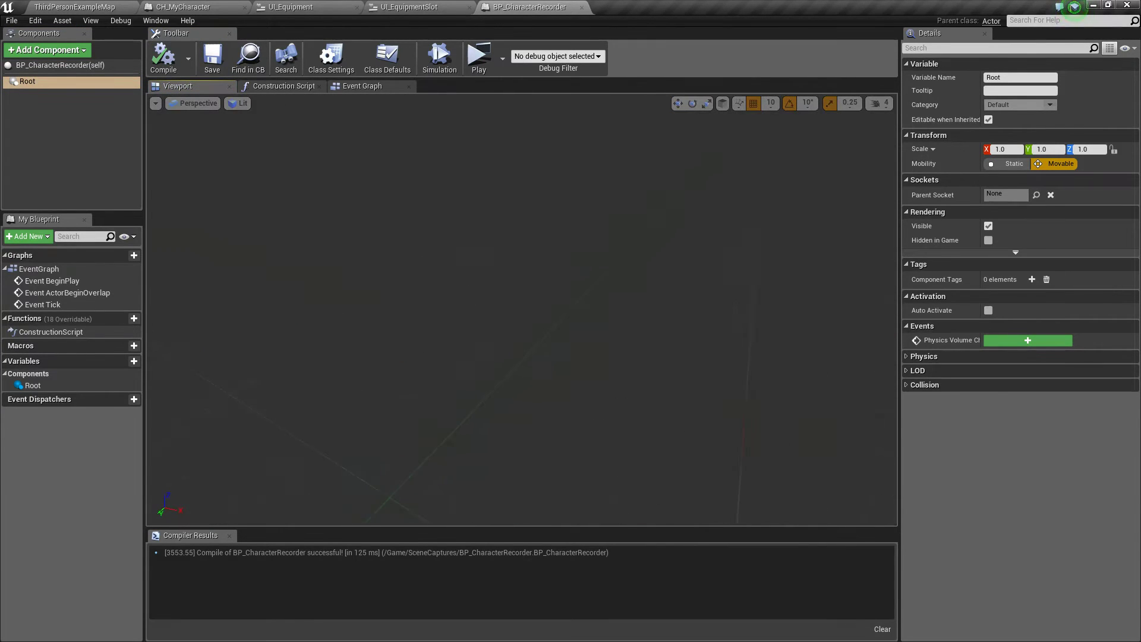
# Add a Skeletal Mesh component under Root and assign SK_Mannequin as its mesh.
pyautogui.click(60, 50)
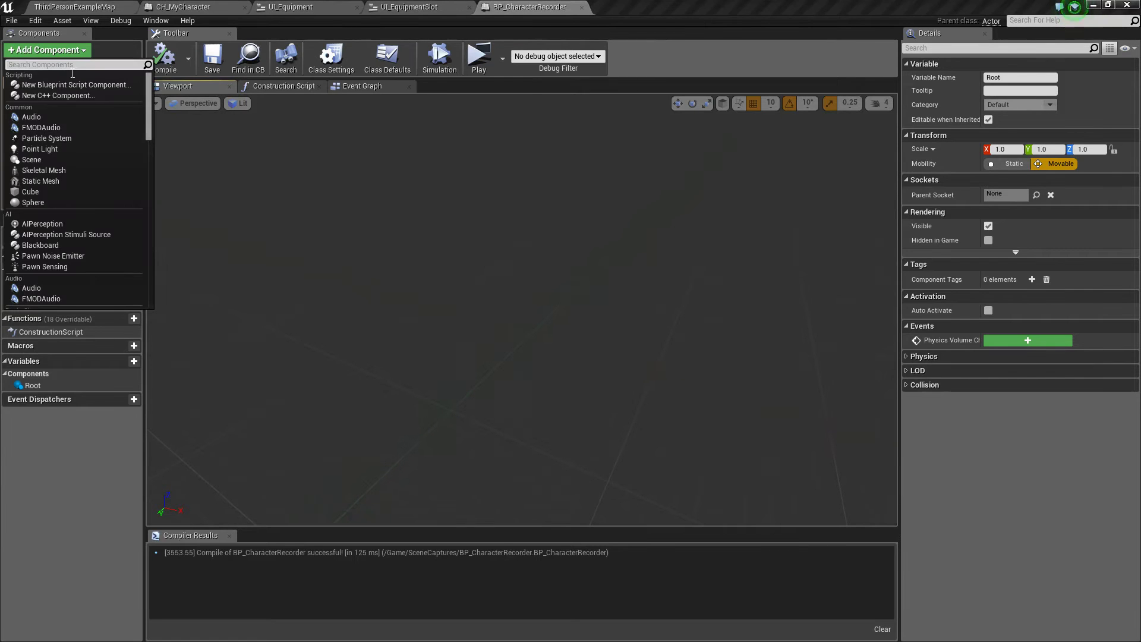
pyautogui.write('skele')
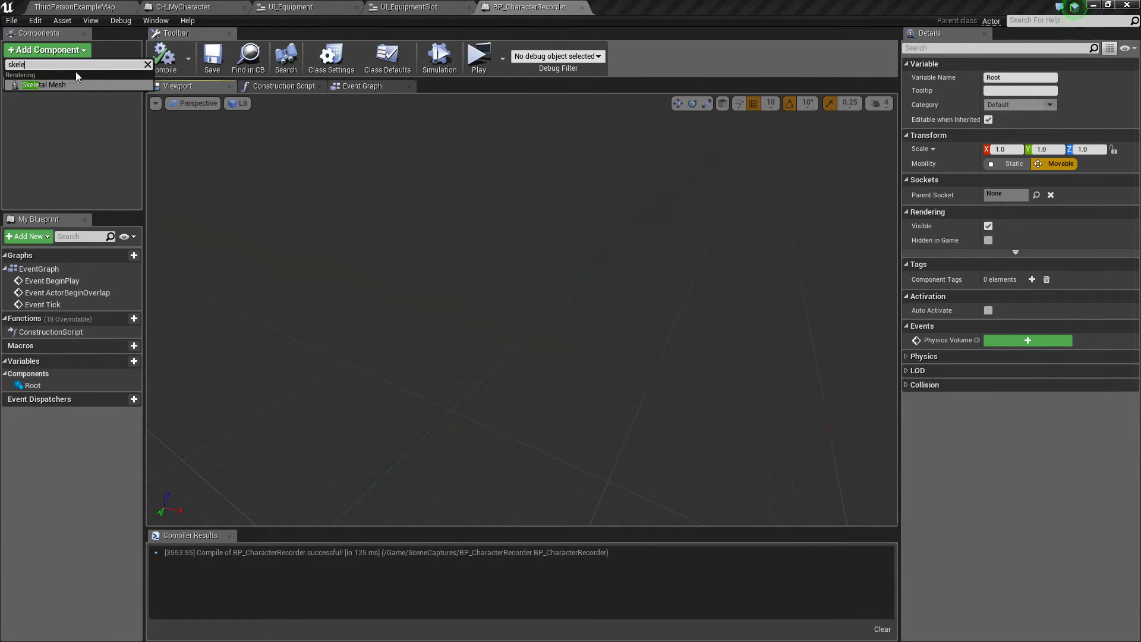
pyautogui.click(77, 84)
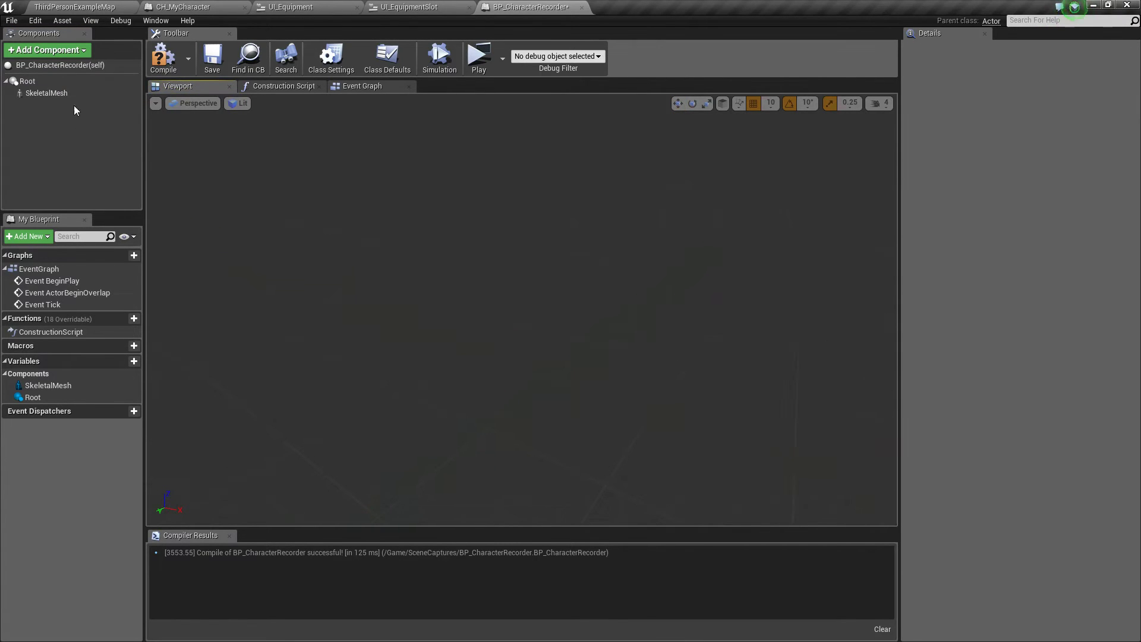
pyautogui.click(47, 93)
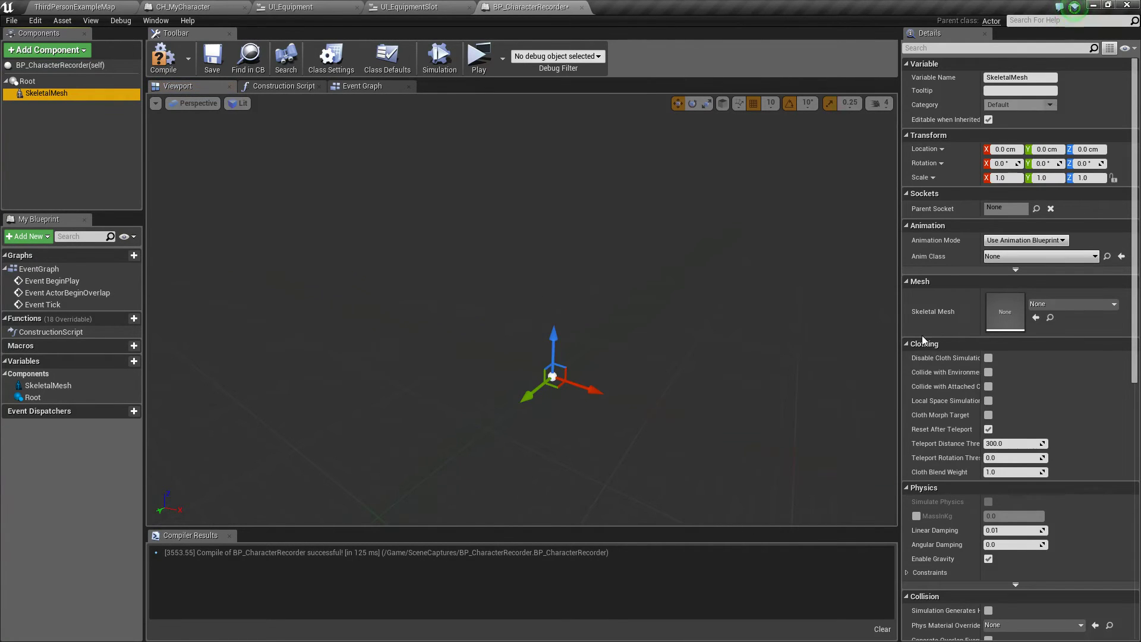
pyautogui.moveTo(889, 329); pyautogui.dragTo(920, 346, button='right')
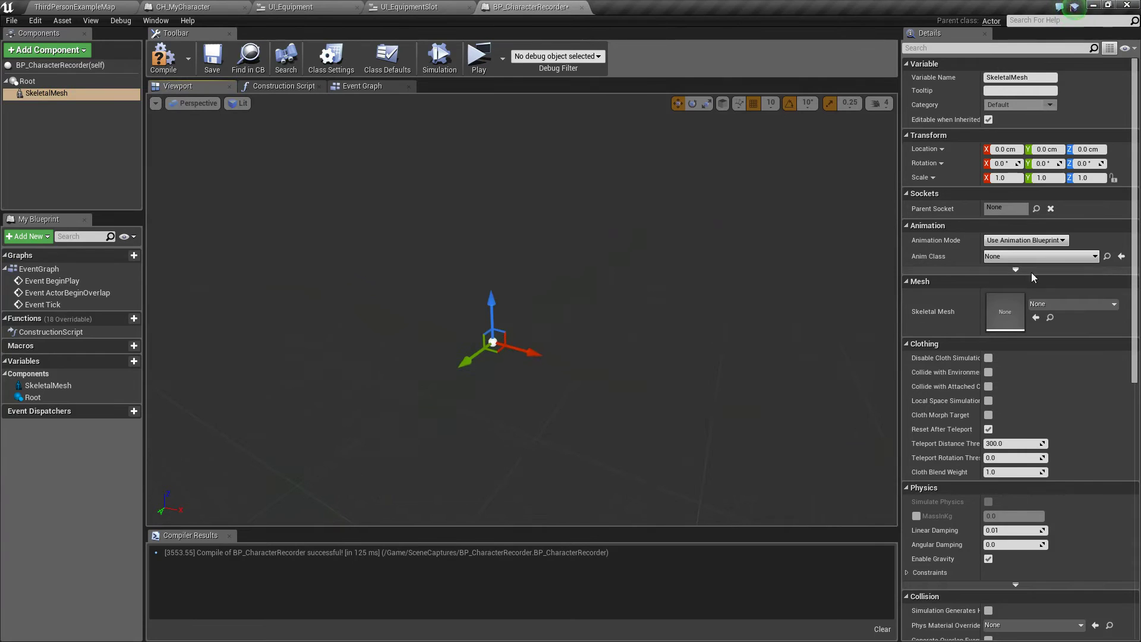
pyautogui.click(1054, 306)
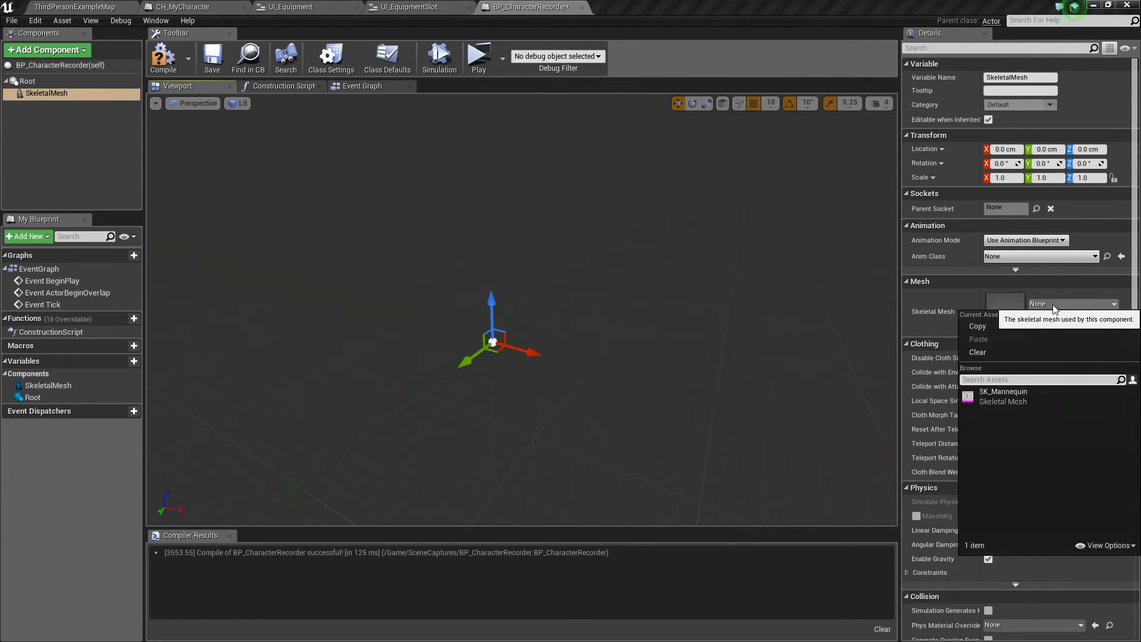
pyautogui.click(1010, 397)
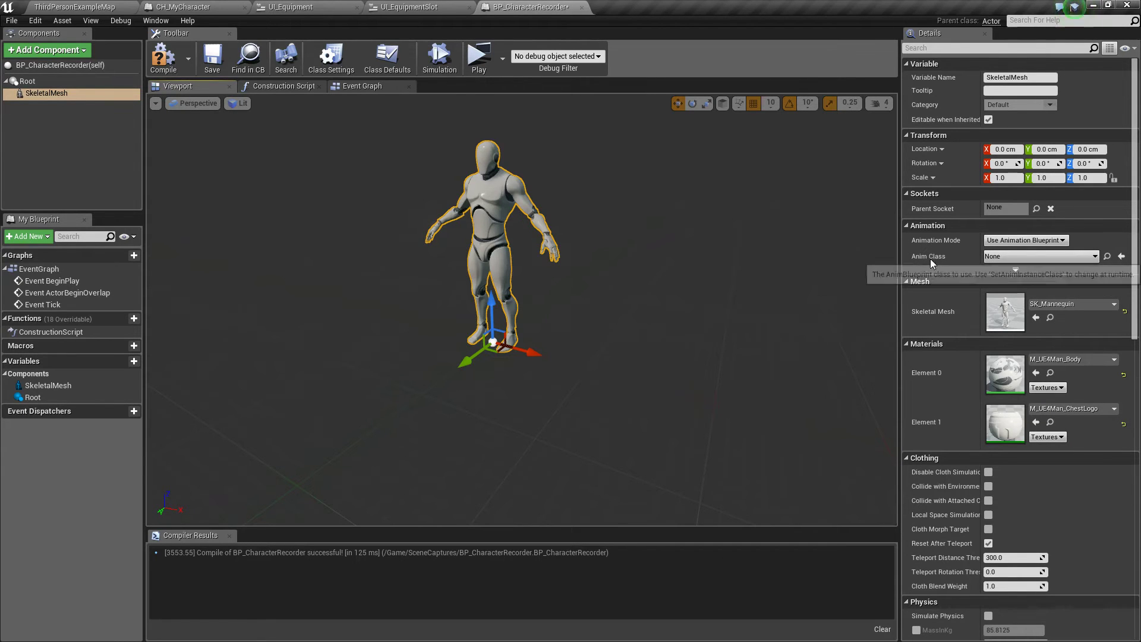
# Set the skeletal mesh's animation class to ThirdPerson_AnimBP and compile and save BP_CharacterRecorder.
pyautogui.click(998, 259)
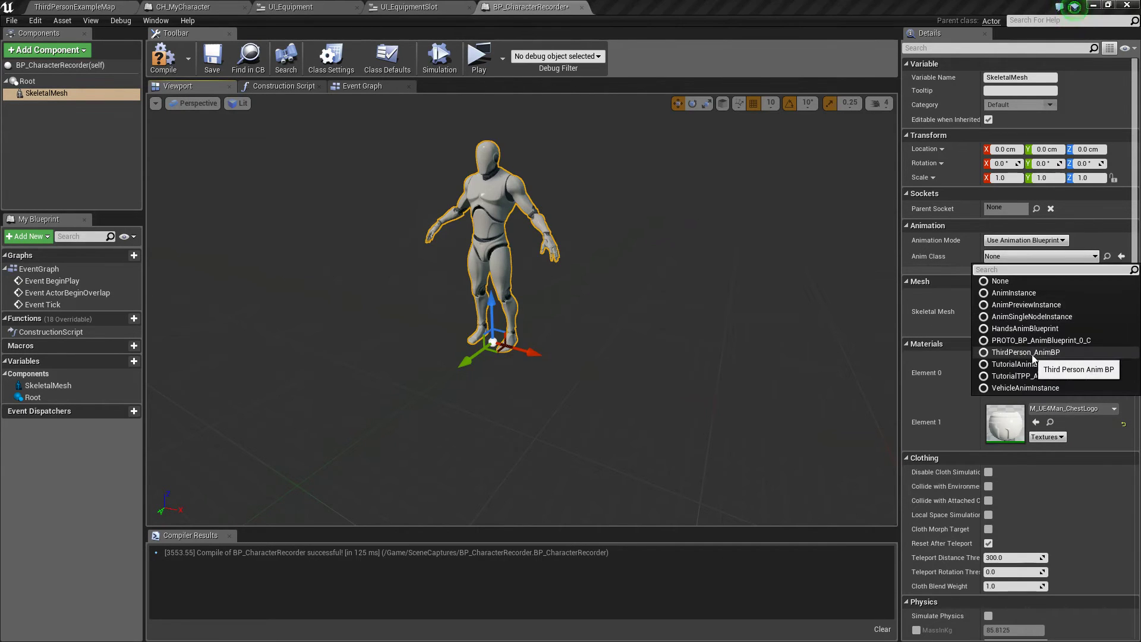
pyautogui.click(1040, 353)
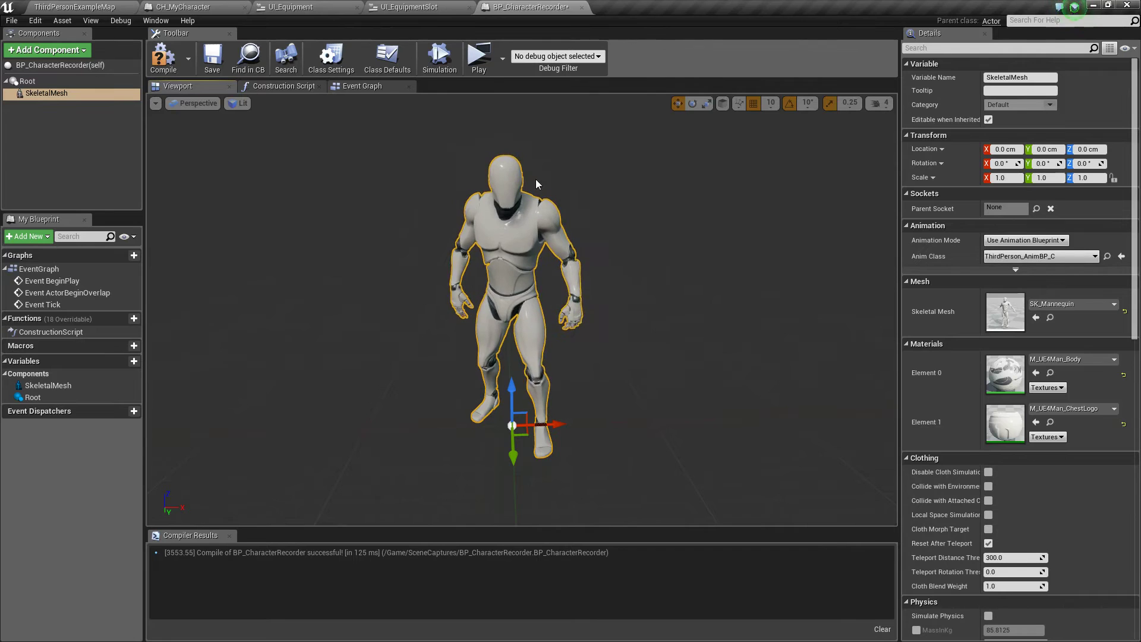
pyautogui.moveTo(524, 248); pyautogui.dragTo(404, 259, button='right')
pyautogui.press('s')
pyautogui.press('d')
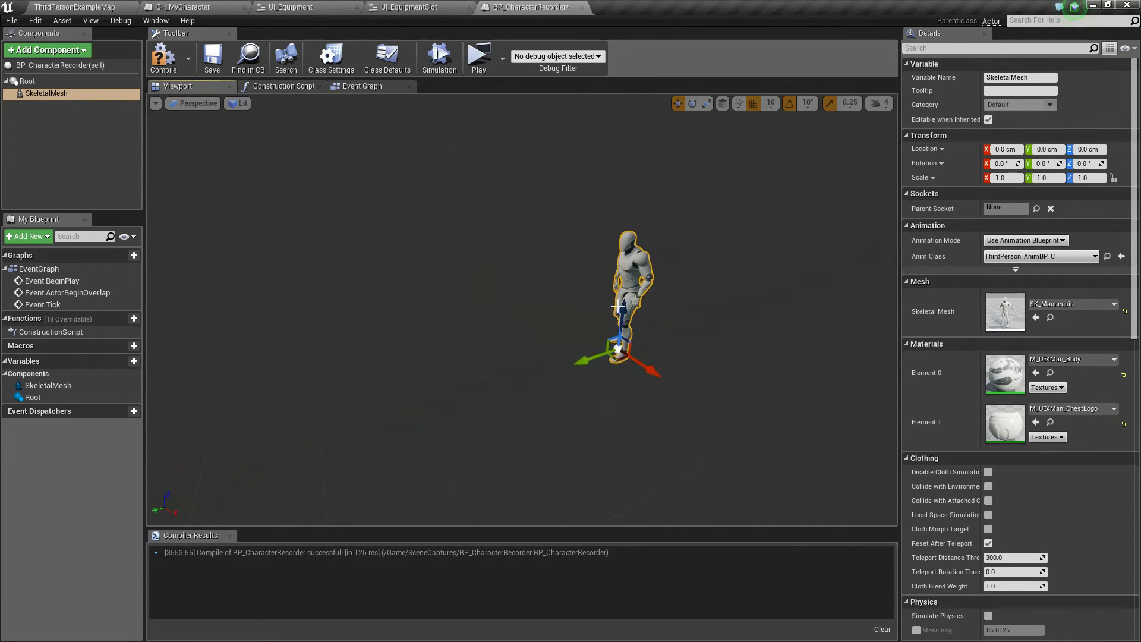
pyautogui.click(164, 60)
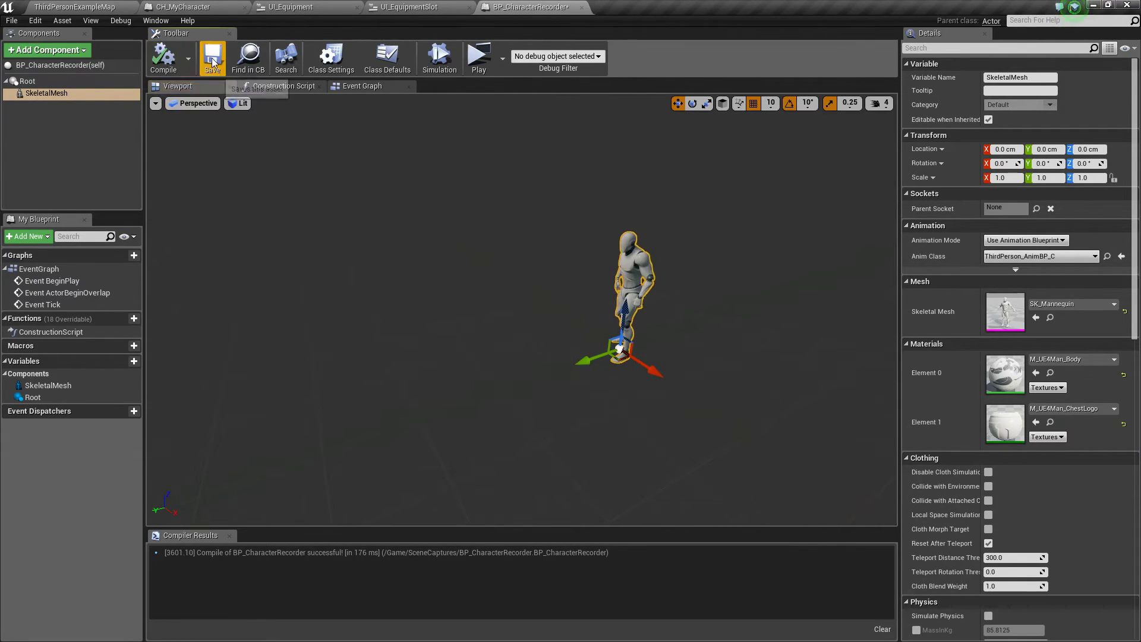
# Add a Scene Capture Component 2D to BP_CharacterRecorder.
pyautogui.click(60, 50)
pyautogui.write('scene')
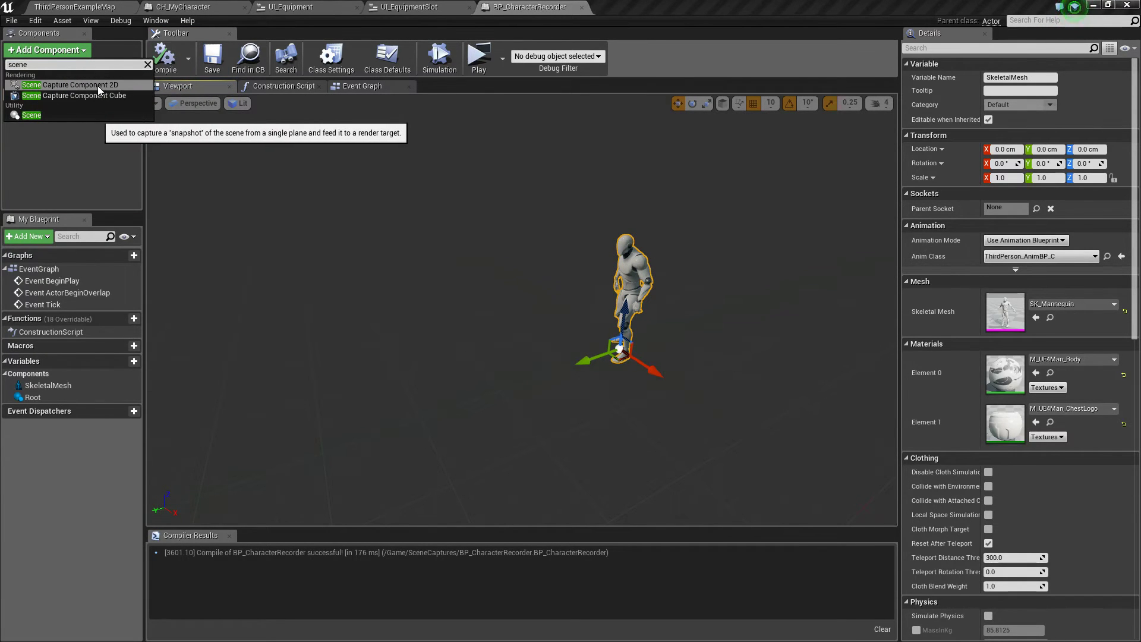
pyautogui.click(98, 86)
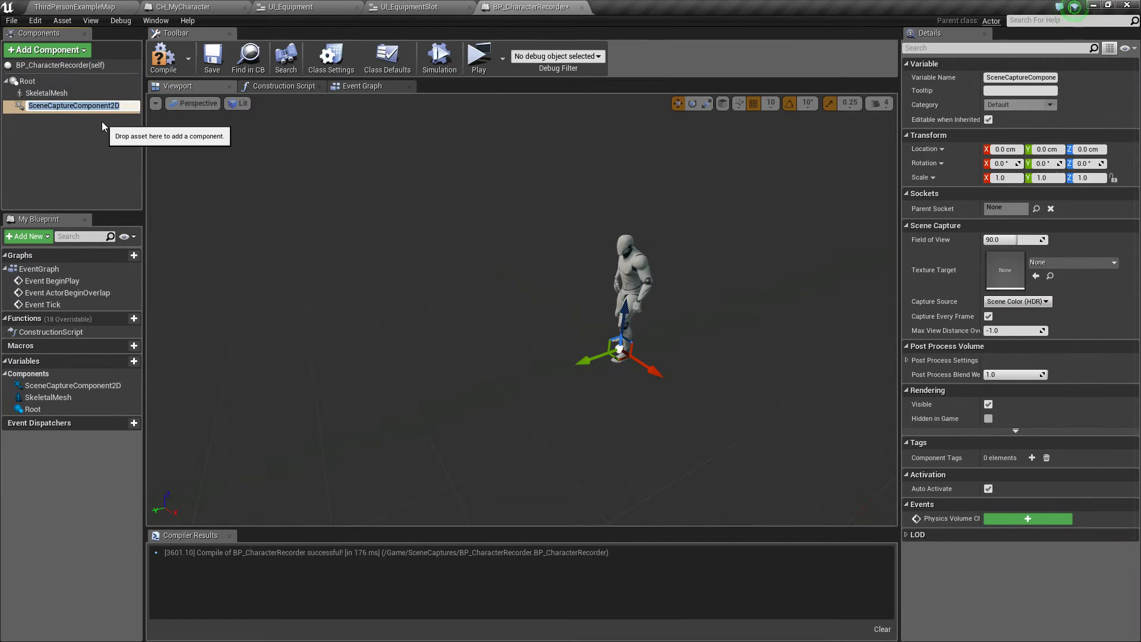
# Keep the scene capture component's default name and move it to 90 cm along Y, in front of the mannequin.
pyautogui.click(102, 121)
pyautogui.click(95, 105)
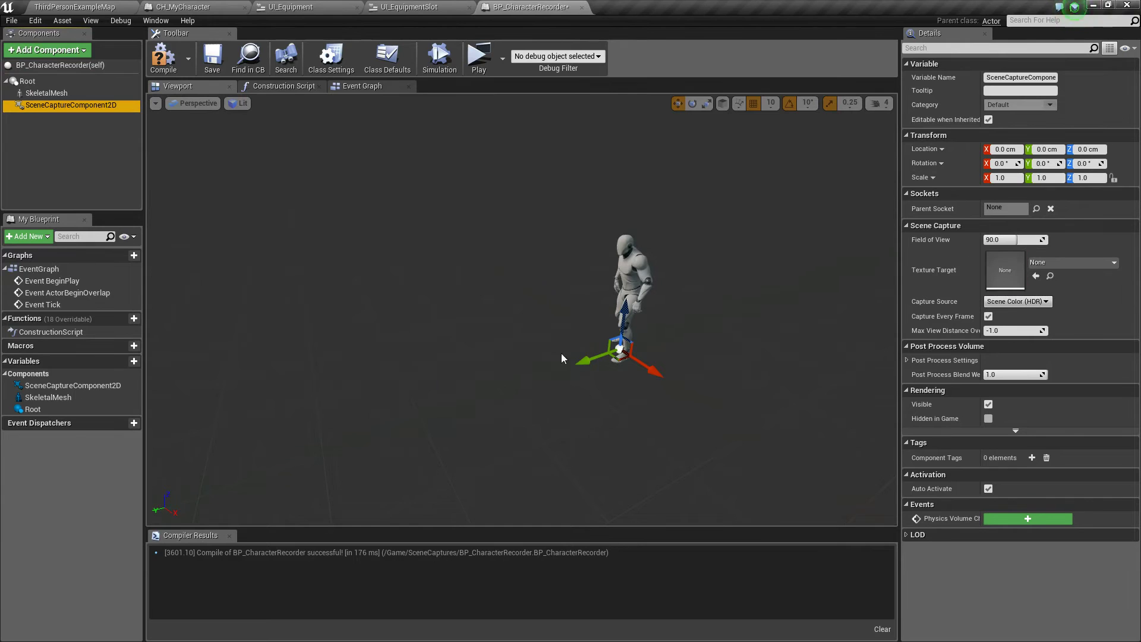
pyautogui.moveTo(593, 357); pyautogui.dragTo(547, 368)
pyautogui.scroll(5, 590, 383)
pyautogui.scroll(-4, 590, 383)
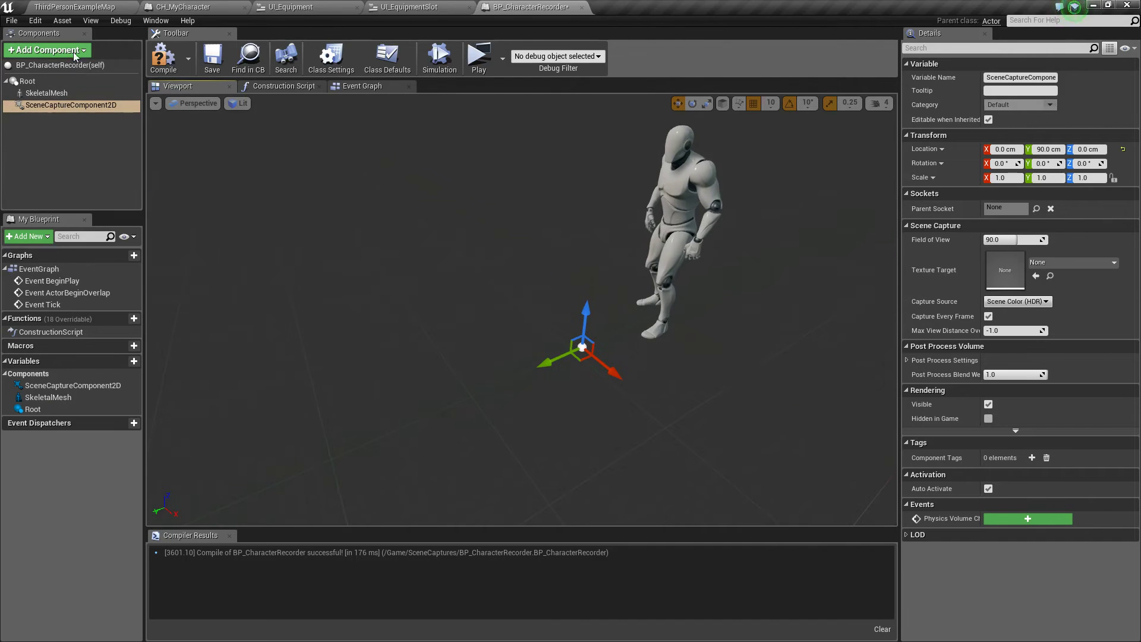
# Add an Arrow component and nest it under SceneCaptureComponent2D as a direction indicator.
pyautogui.click(47, 50)
pyautogui.write('arrow')
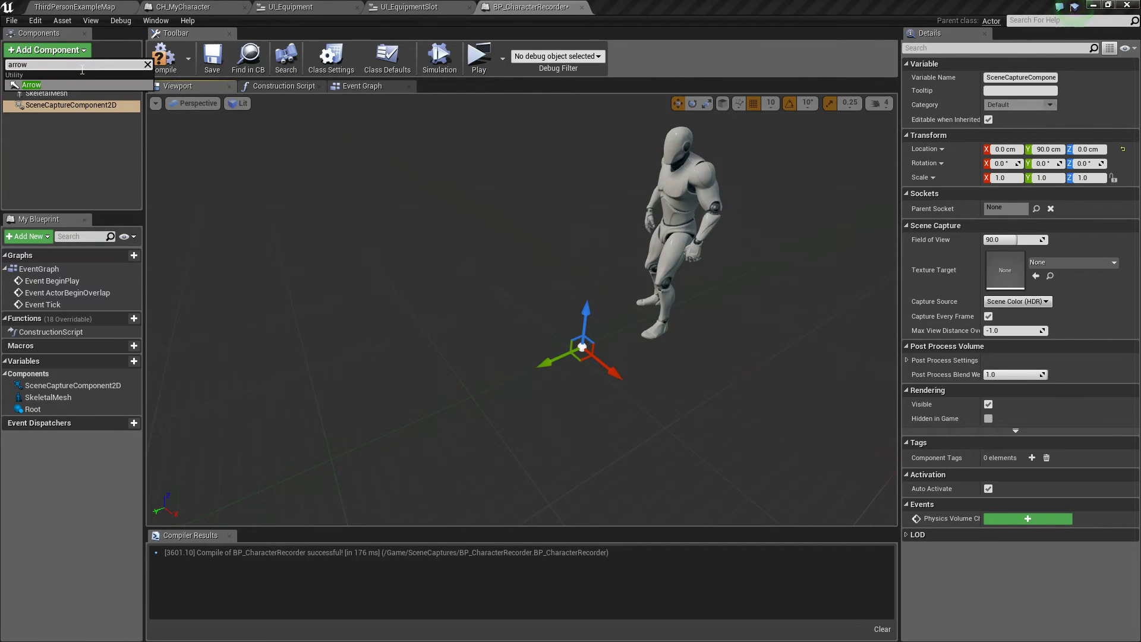
pyautogui.click(32, 85)
pyautogui.moveTo(35, 117); pyautogui.dragTo(63, 113)
pyautogui.moveTo(625, 333); pyautogui.dragTo(455, 393)
pyautogui.press('e')
pyautogui.press('w')
pyautogui.moveTo(473, 396)
pyautogui.mouseDown(button='right')
pyautogui.moveTo(445, 408)
pyautogui.moveTo(469, 408)
pyautogui.moveTo(452, 380)
pyautogui.moveTo(473, 397)
pyautogui.mouseUp(button='right')
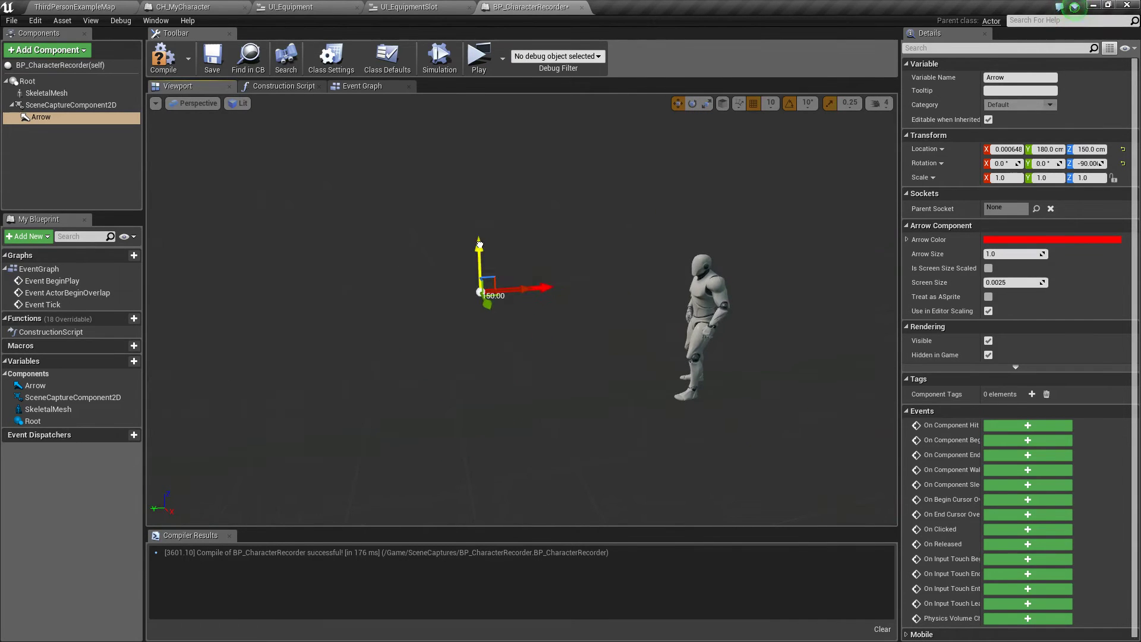
pyautogui.moveTo(479, 245); pyautogui.dragTo(484, 212)
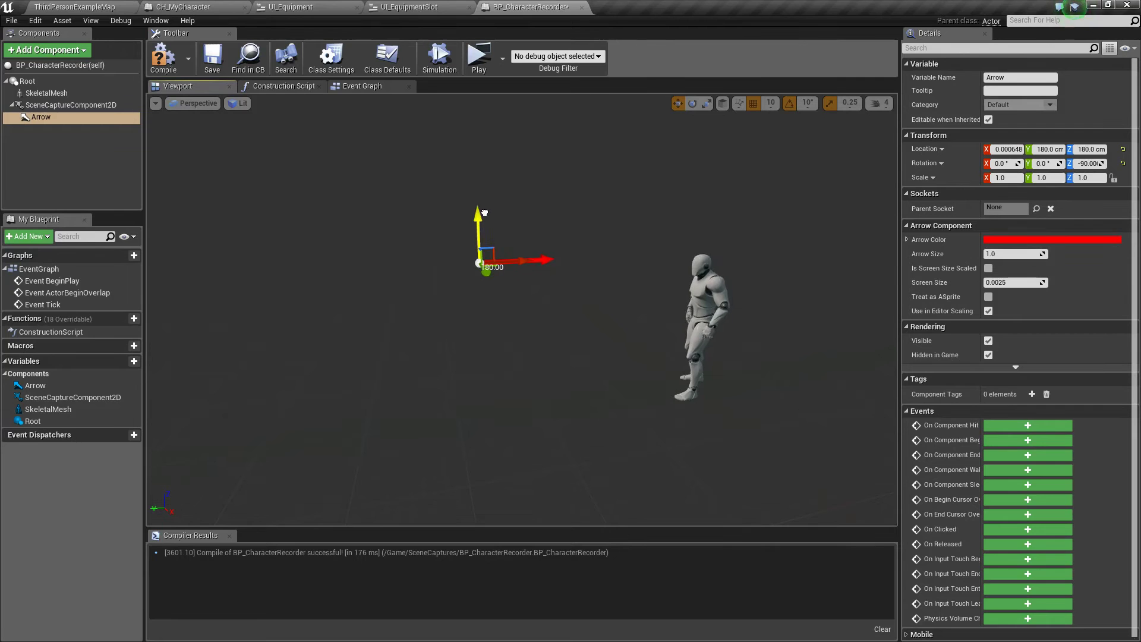
pyautogui.moveTo(485, 217); pyautogui.dragTo(523, 214, button='right')
pyautogui.press('w')
pyautogui.moveTo(452, 286); pyautogui.dragTo(435, 309, button='right')
pyautogui.press('s')
pyautogui.click(102, 111)
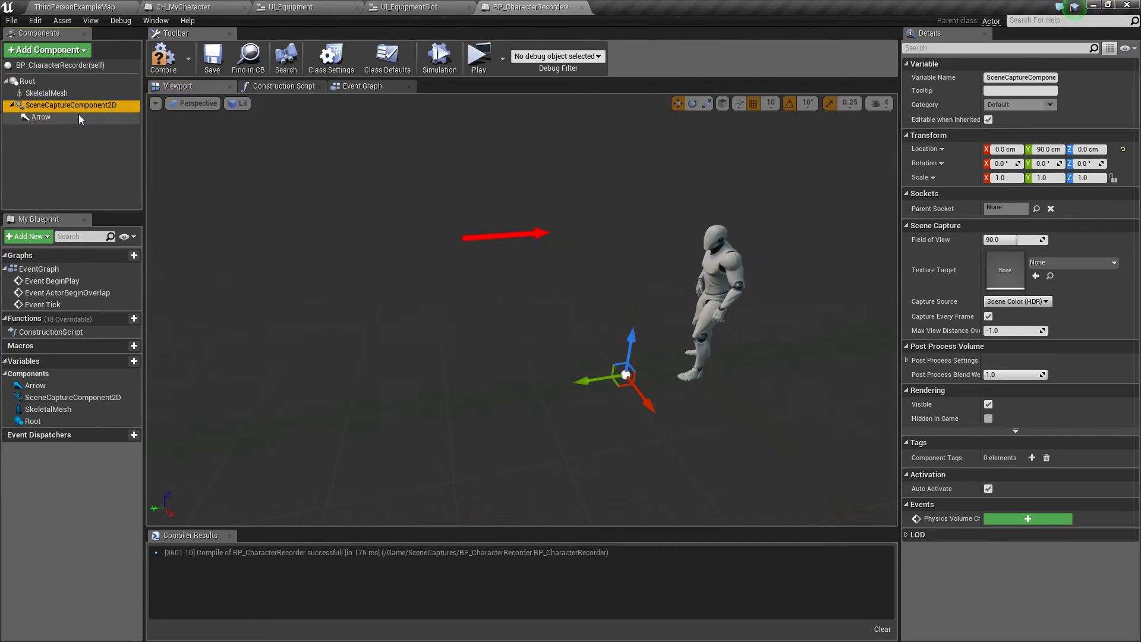
pyautogui.click(79, 116)
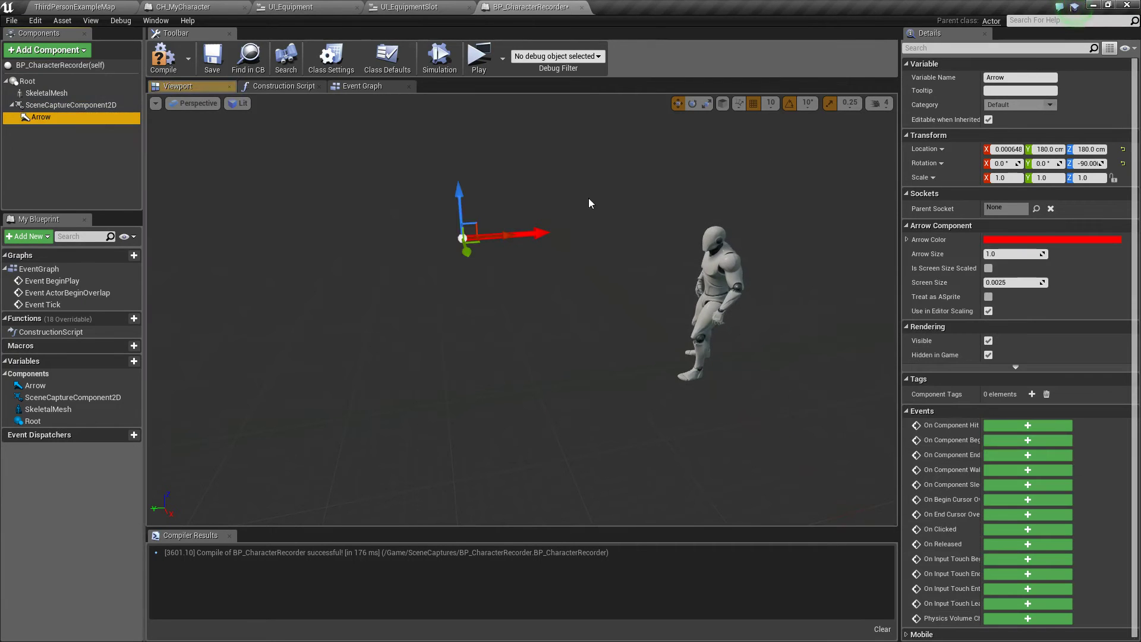
pyautogui.click(1123, 150)
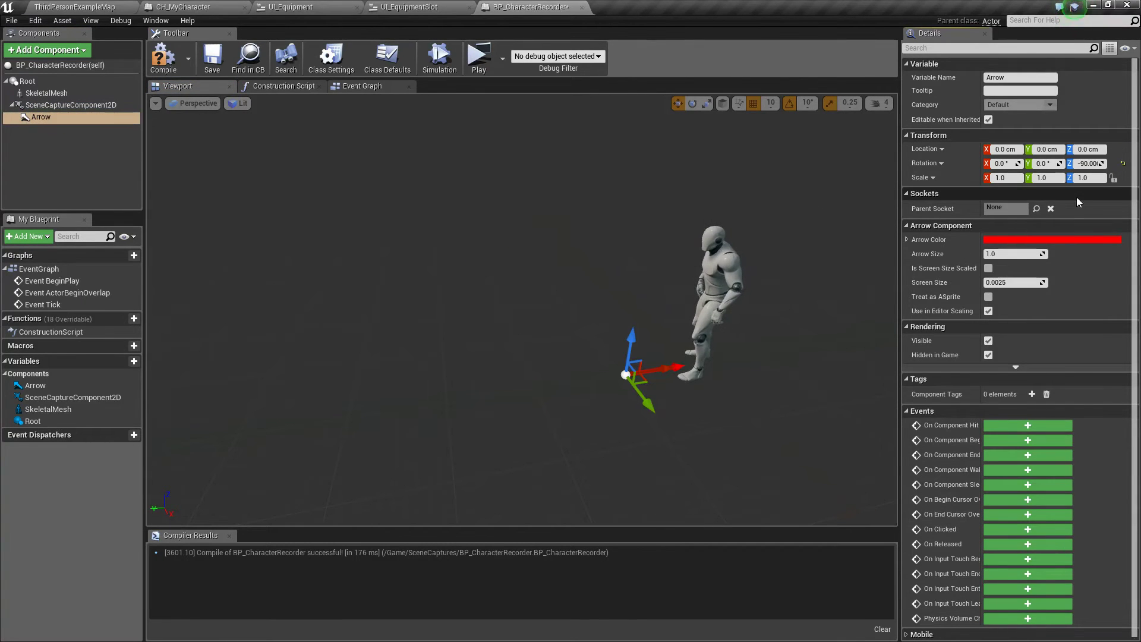
pyautogui.click(1122, 163)
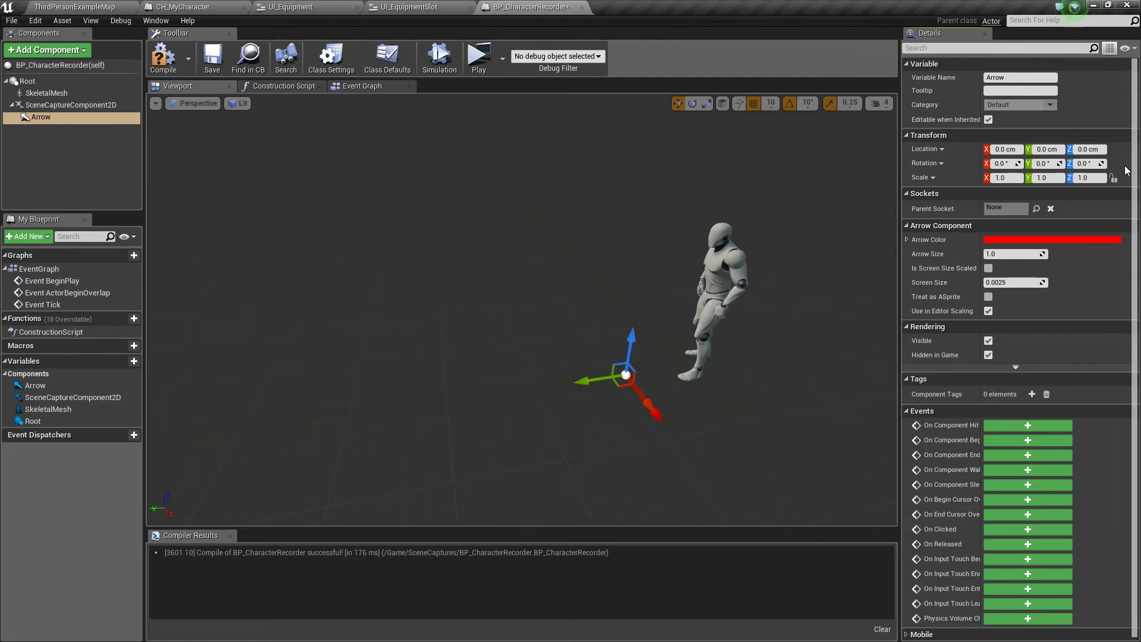
# Place SceneCaptureComponent2D at Y 200 cm and Z 170 cm, rotate it -90° about Z to face the mannequin, and compile and save the blueprint.
pyautogui.click(54, 105)
pyautogui.moveTo(591, 378); pyautogui.dragTo(505, 384)
pyautogui.press('e')
pyautogui.moveTo(503, 433)
pyautogui.mouseDown()
pyautogui.moveTo(606, 395)
pyautogui.moveTo(602, 378)
pyautogui.mouseUp()
pyautogui.press('w')
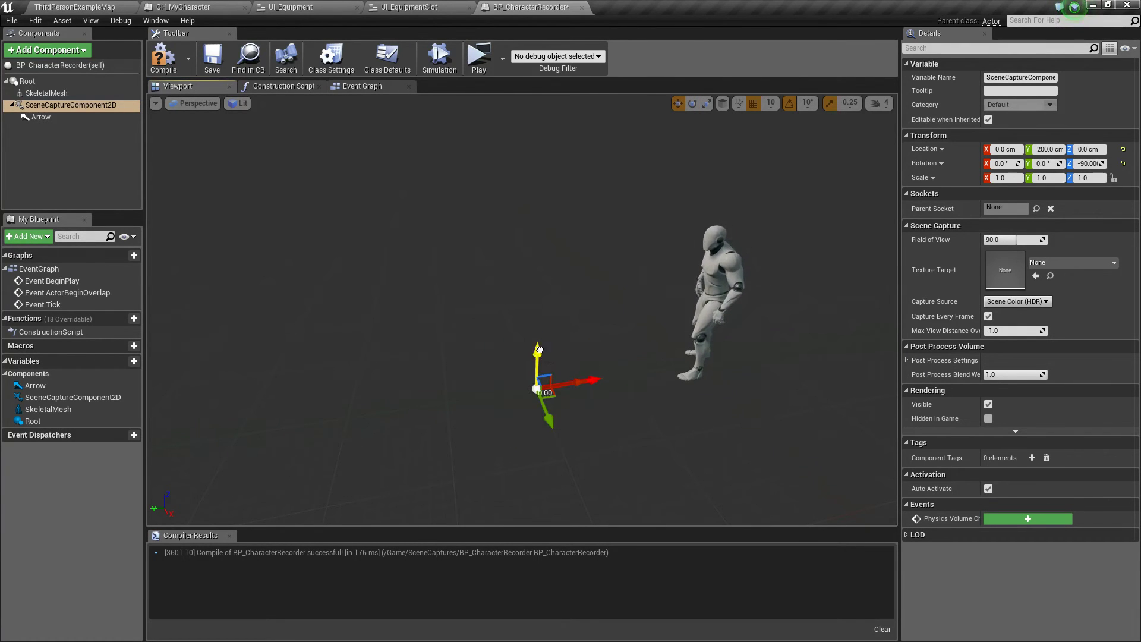
pyautogui.moveTo(540, 353); pyautogui.dragTo(542, 213)
pyautogui.moveTo(561, 195); pyautogui.dragTo(600, 197, button='right')
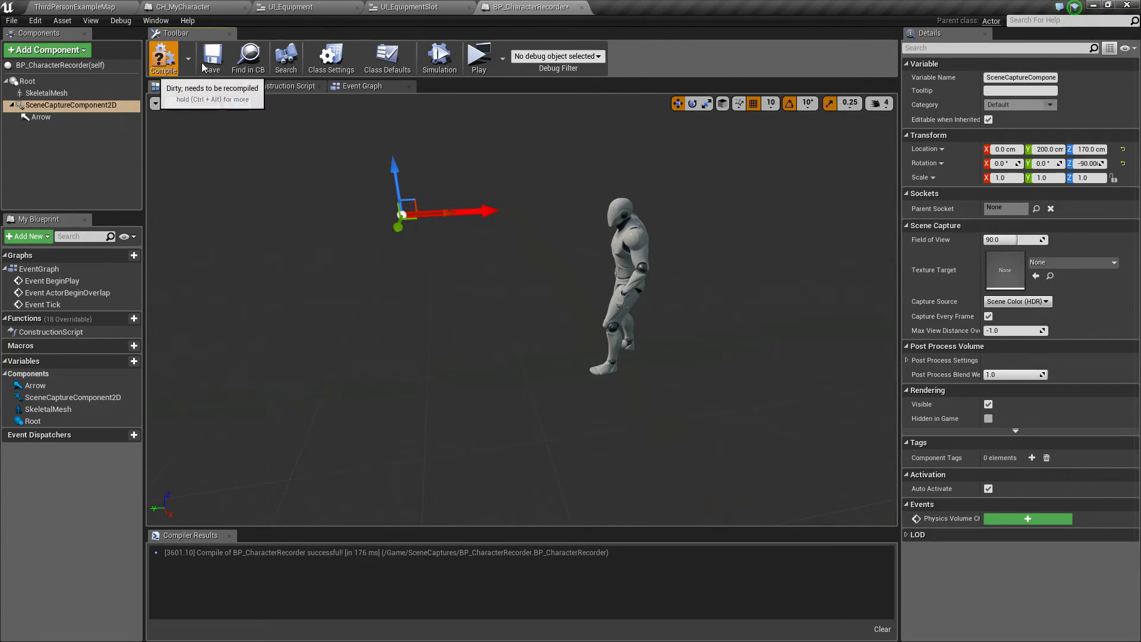
pyautogui.click(164, 58)
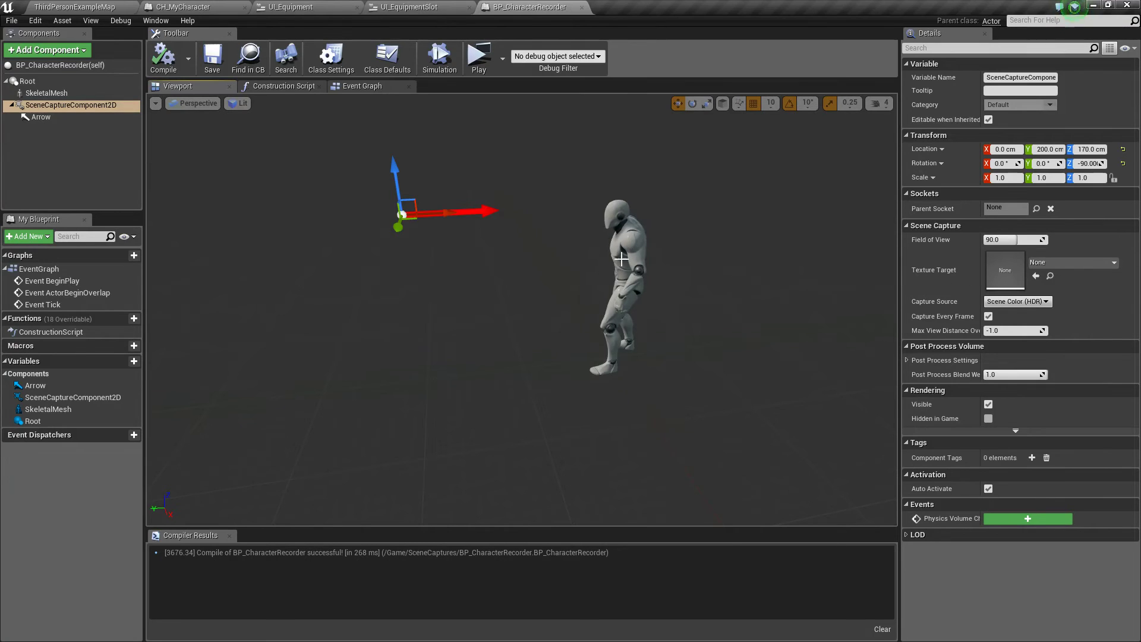
# In ThirdPersonExampleMap, create a Render Target asset named T_CharacterRecord in the SceneCaptures folder.
pyautogui.click(75, 6)
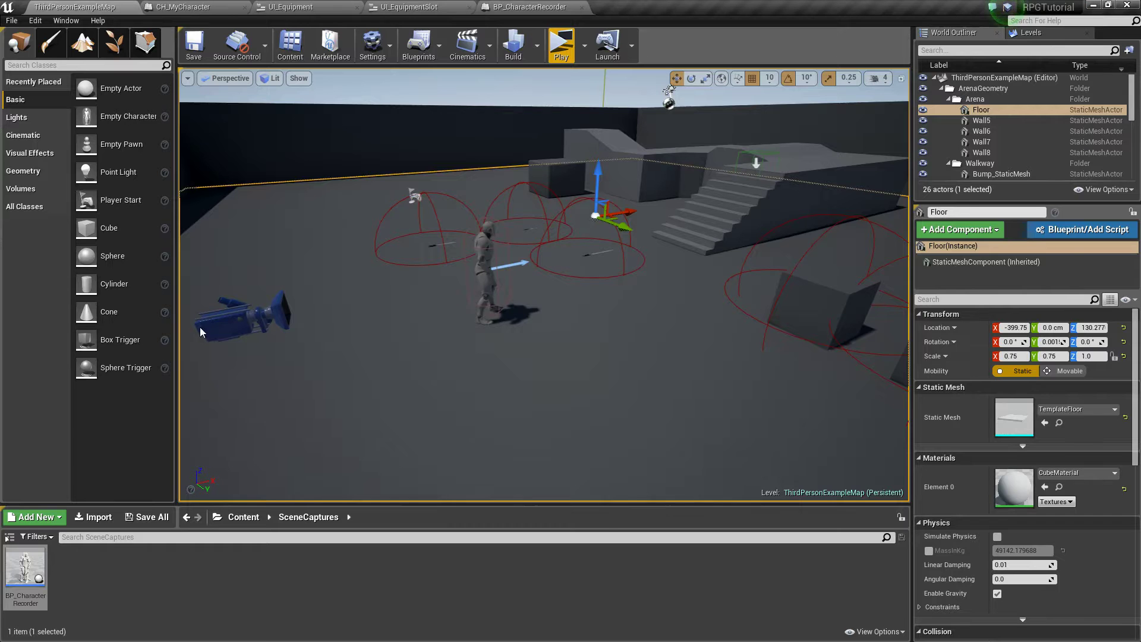
pyautogui.rightClick(80, 572)
pyautogui.moveTo(119, 513)
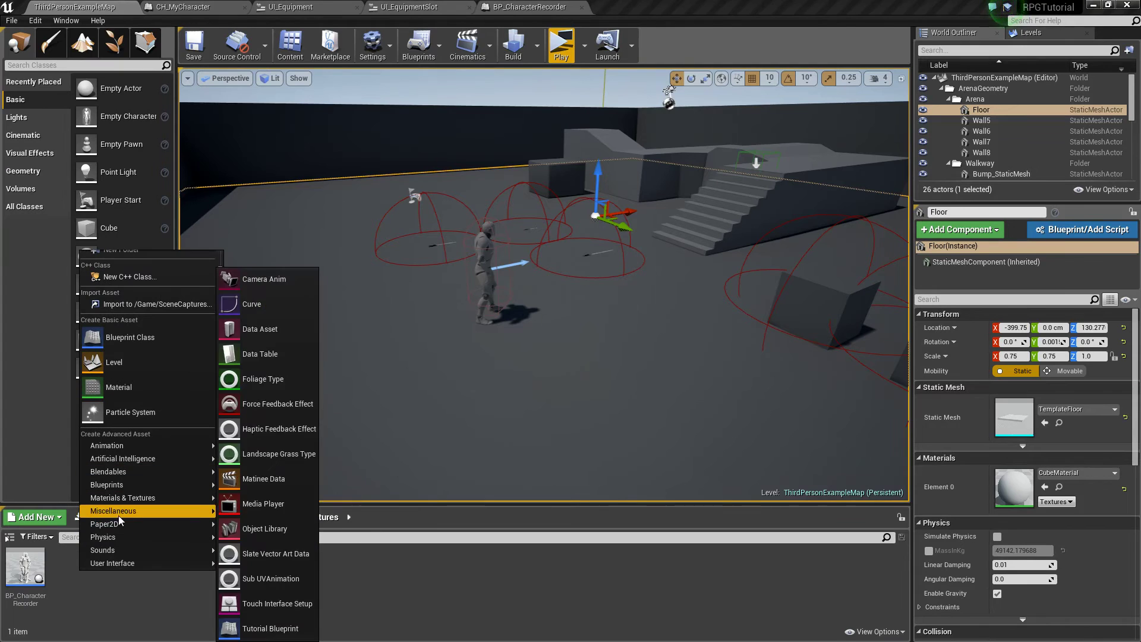
pyautogui.moveTo(159, 502)
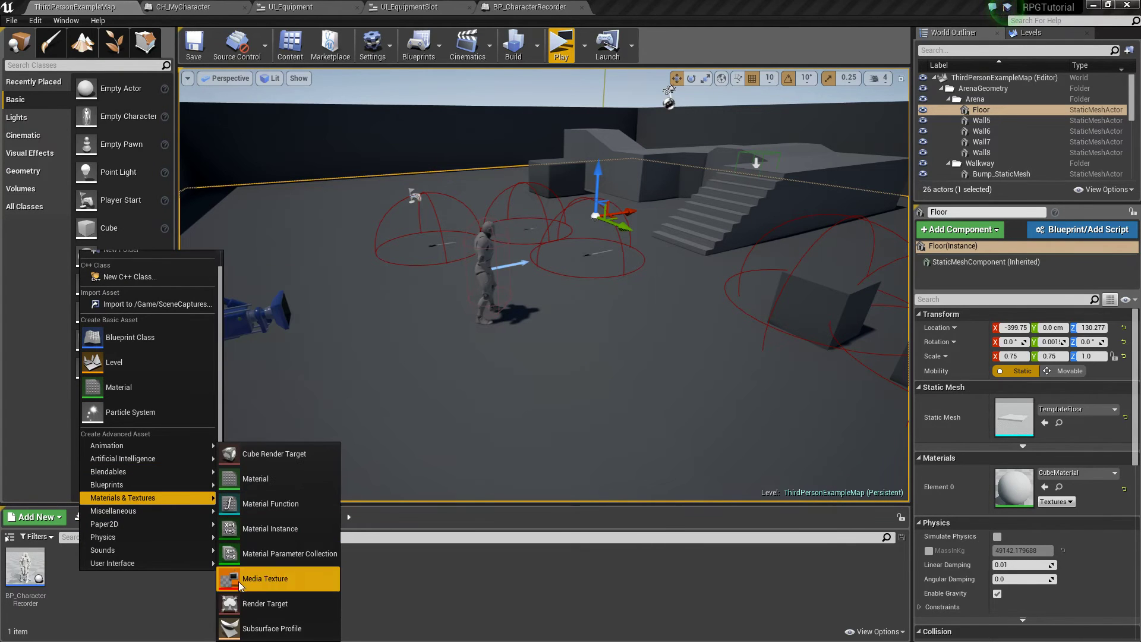
pyautogui.click(280, 605)
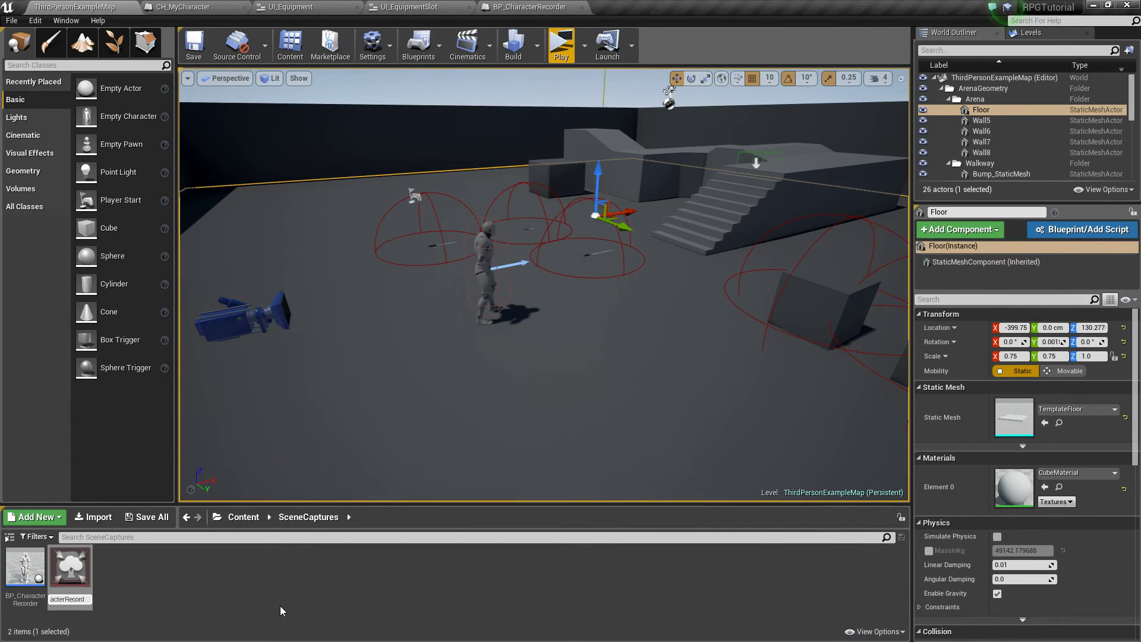
pyautogui.write('T_CharacterRecord')
pyautogui.press('Return')
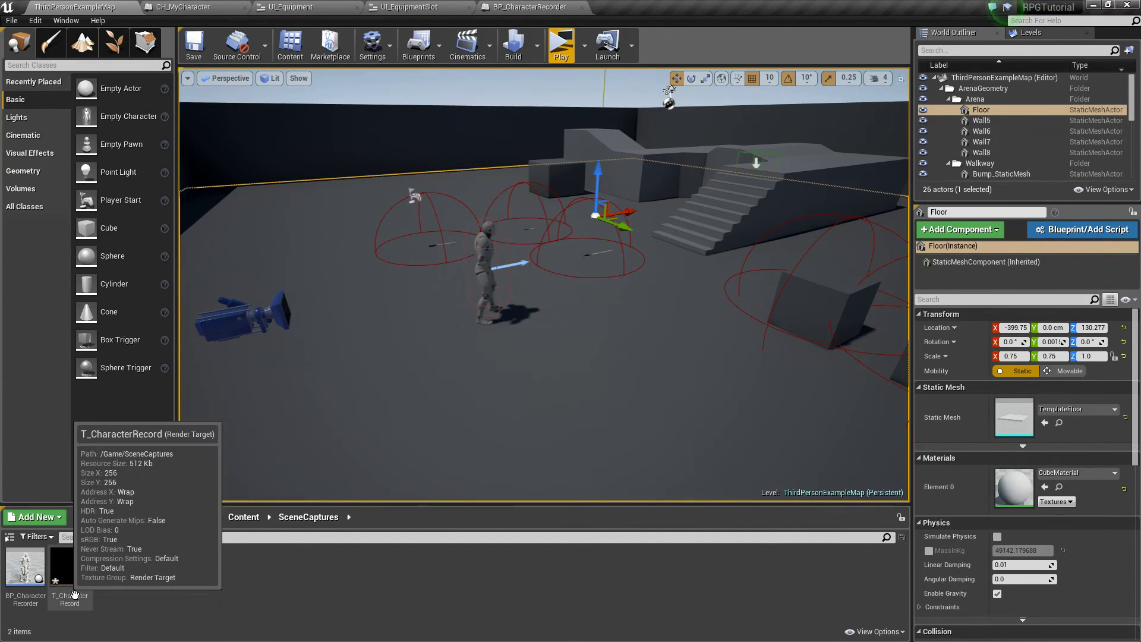
# Open T_CharacterRecord docked in the main editor window, and close the UI_EquipmentSlot and CH_MyCharacter editors.
pyautogui.doubleClick(79, 596)
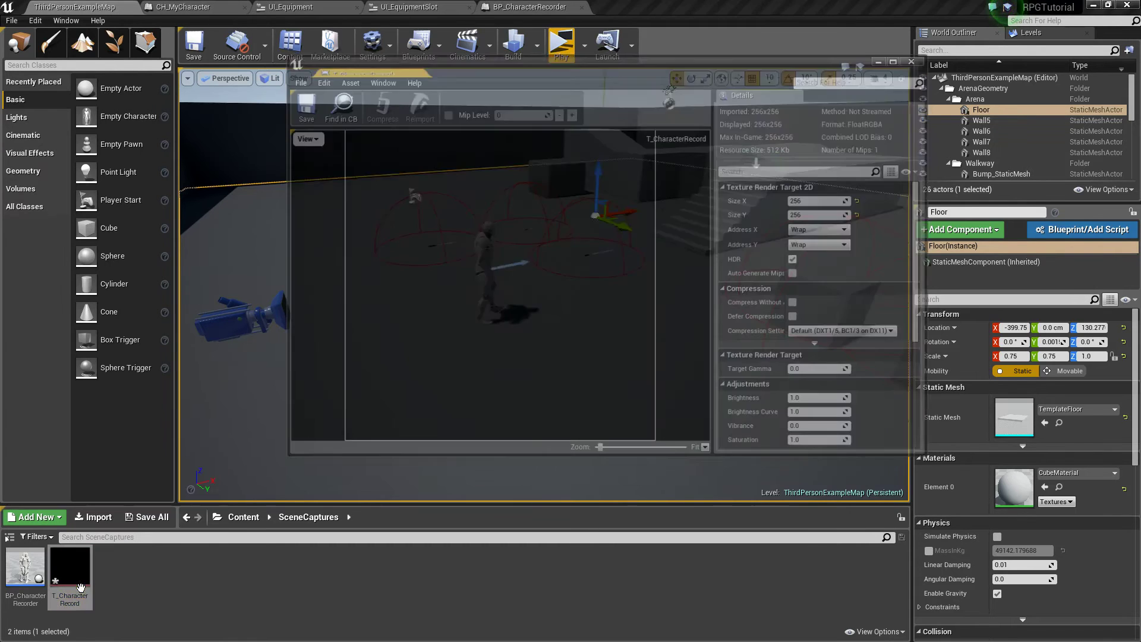
pyautogui.moveTo(373, 67); pyautogui.dragTo(639, 7)
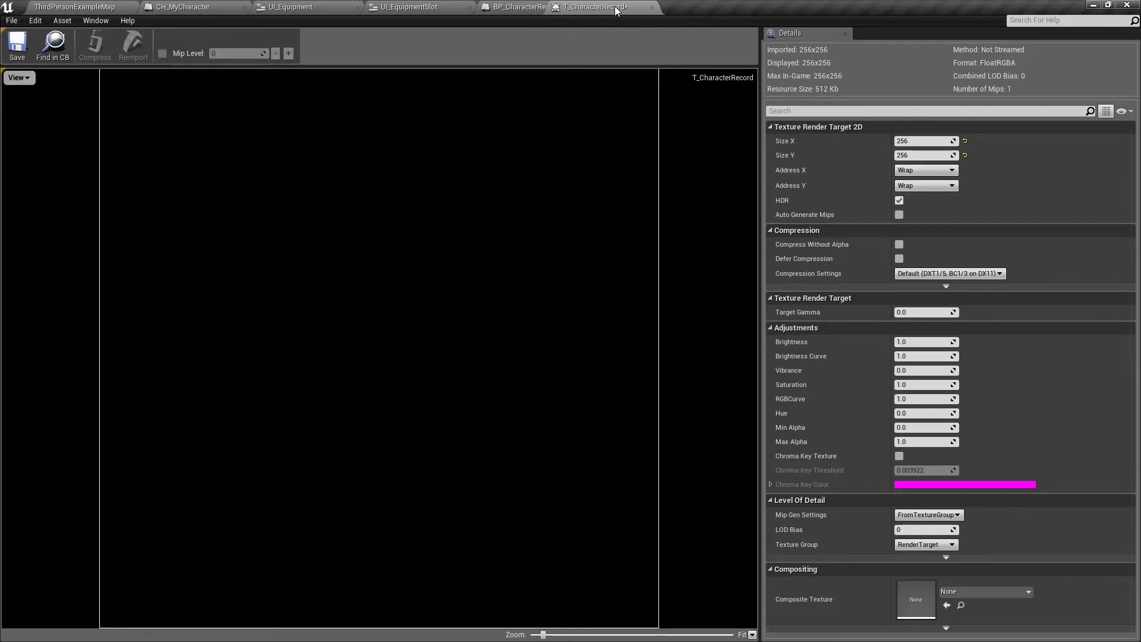
pyautogui.click(470, 7)
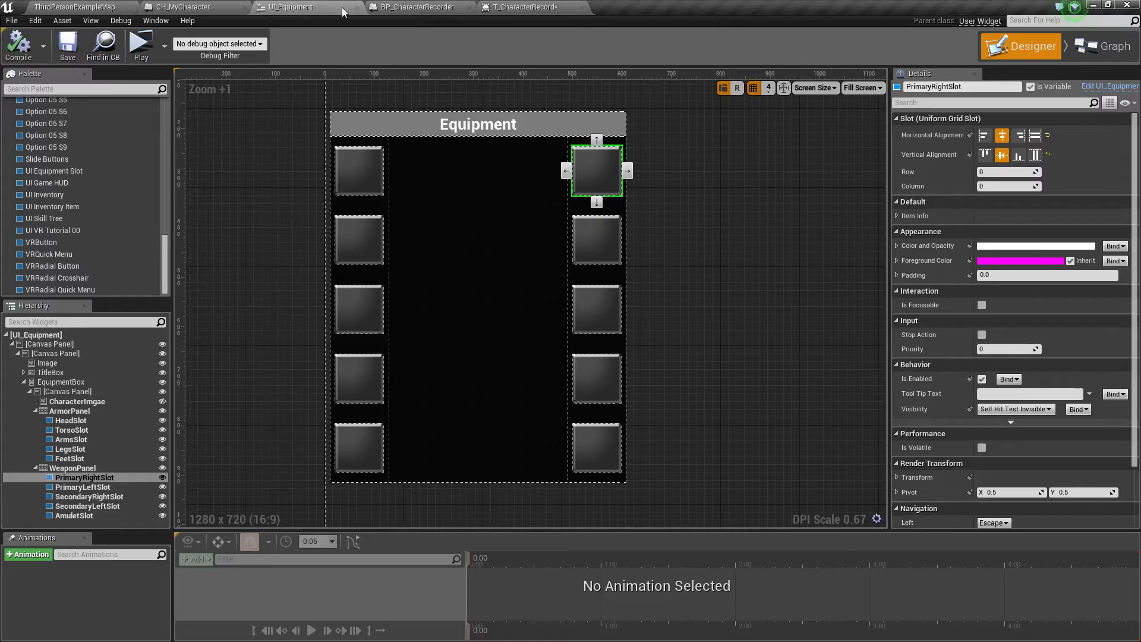
pyautogui.click(196, 7)
pyautogui.click(245, 7)
pyautogui.click(416, 7)
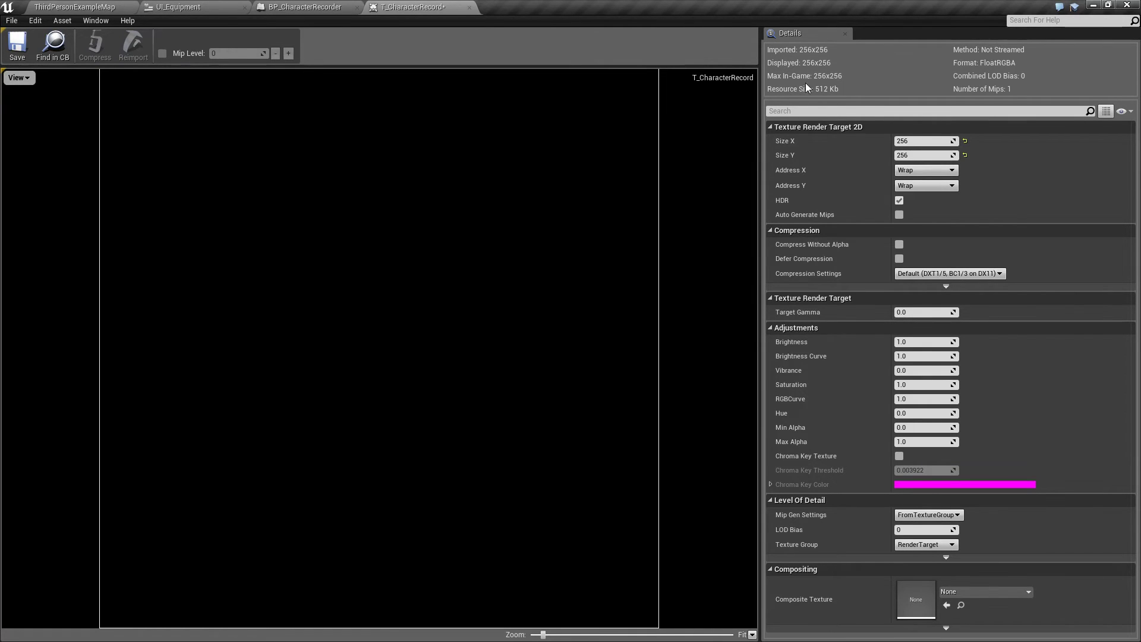
# Try a render target size of 2048 by 2048 for T_CharacterRecord.
pyautogui.click(927, 142)
pyautogui.press('Return')
pyautogui.press('Return')
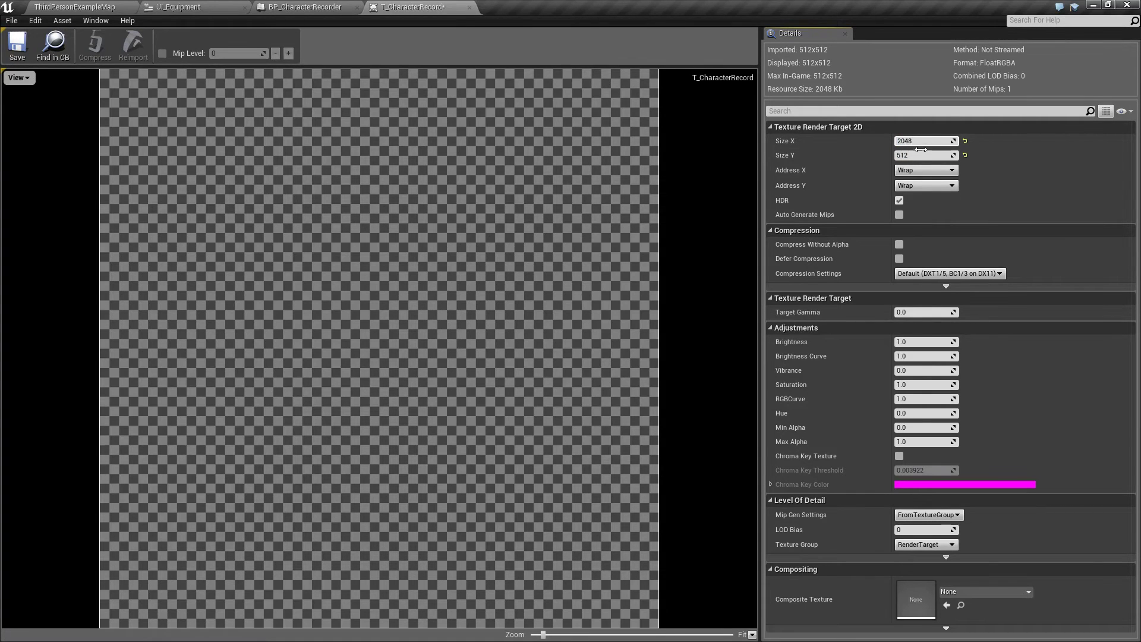
pyautogui.click(920, 156)
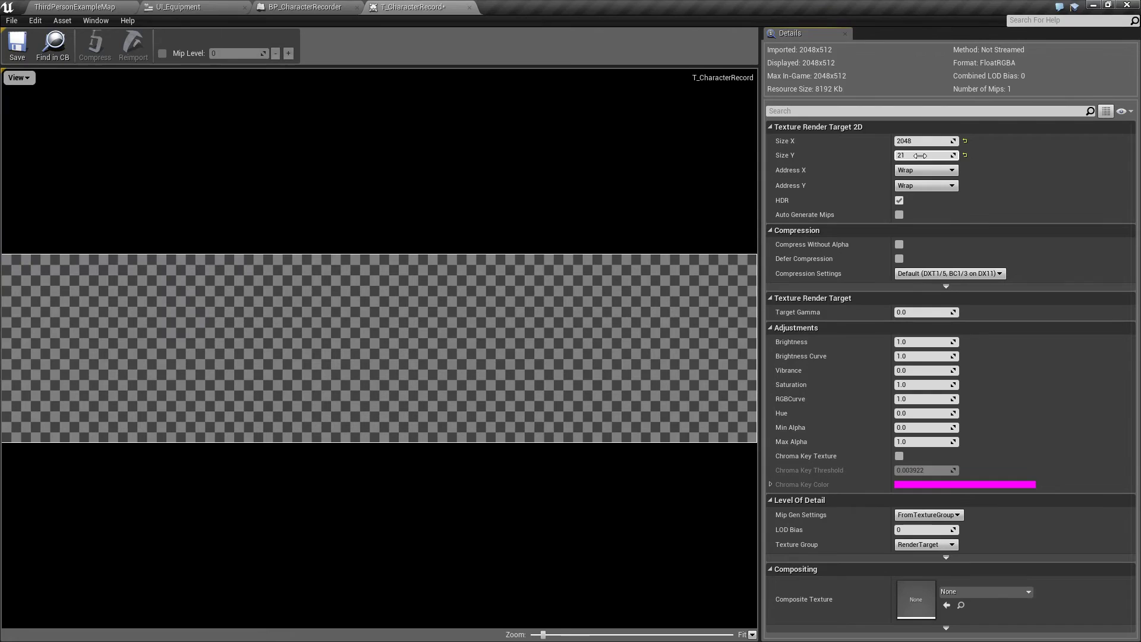
pyautogui.press('Return')
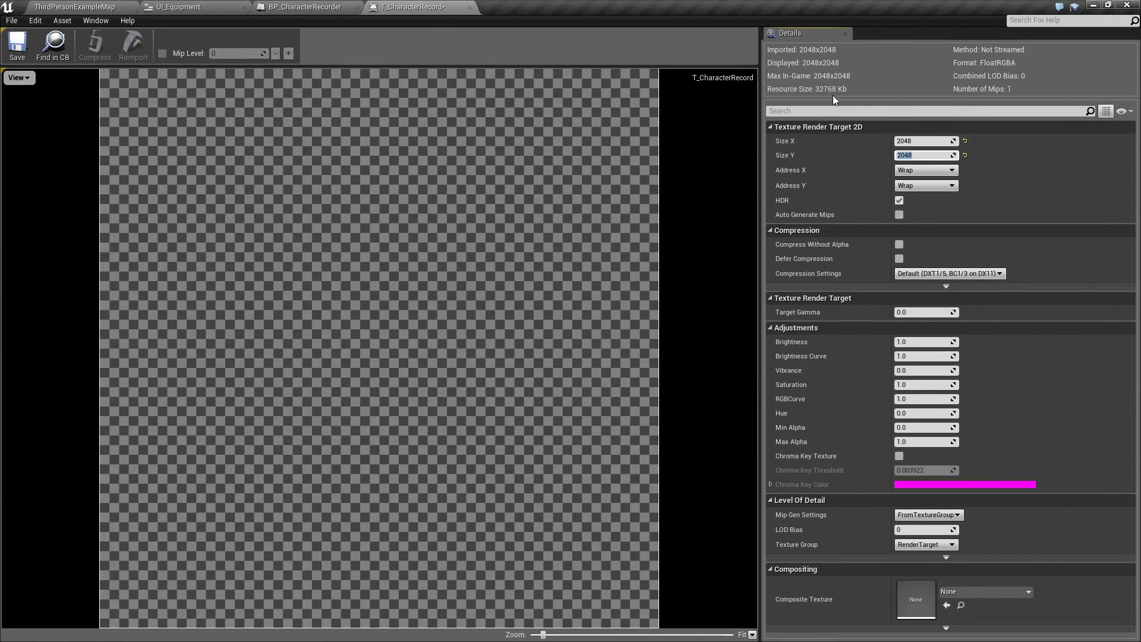
# Set T_CharacterRecord's Size X and Size Y to 512, save the texture and close its editor.
pyautogui.moveTo(924, 142); pyautogui.dragTo(895, 141)
pyautogui.write('512')
pyautogui.press('Return')
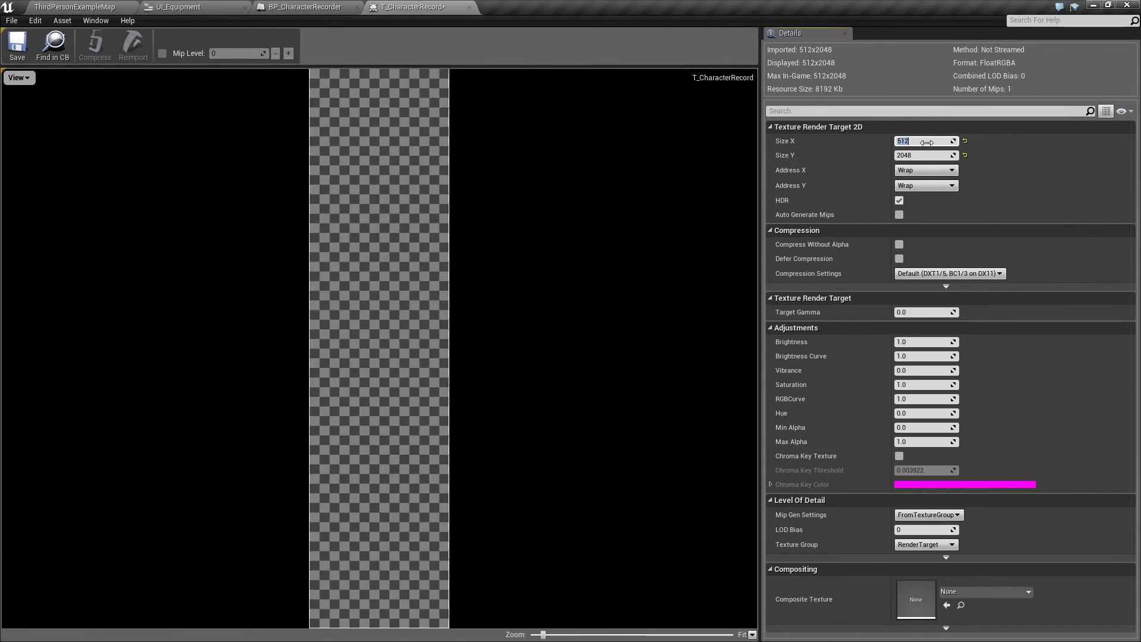
pyautogui.click(923, 155)
pyautogui.write('512')
pyautogui.press('Return')
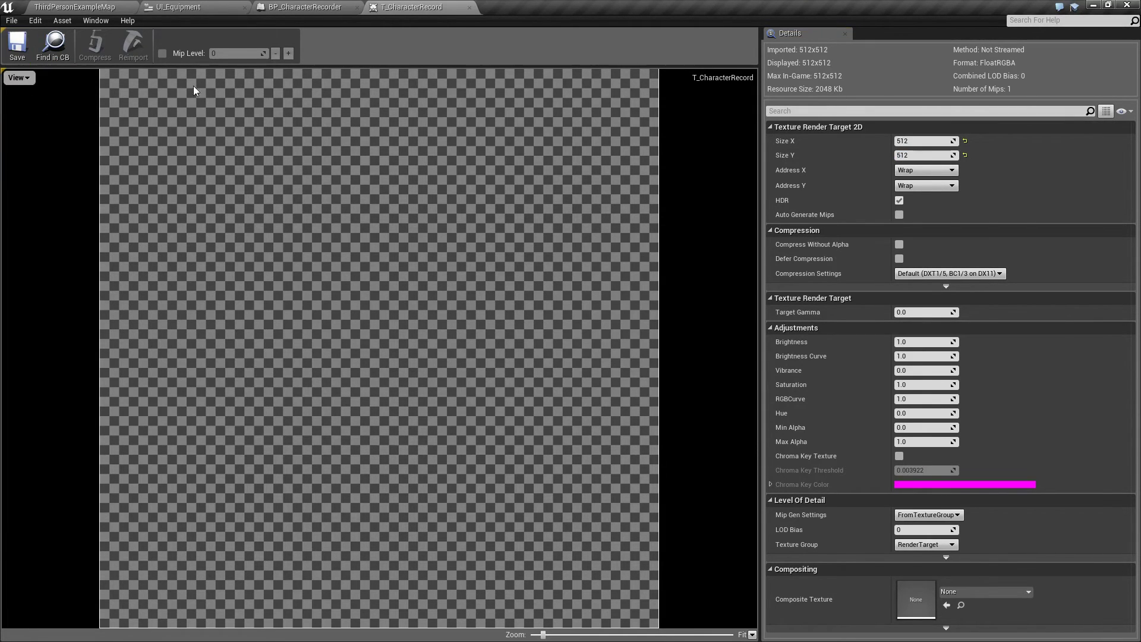
pyautogui.click(469, 8)
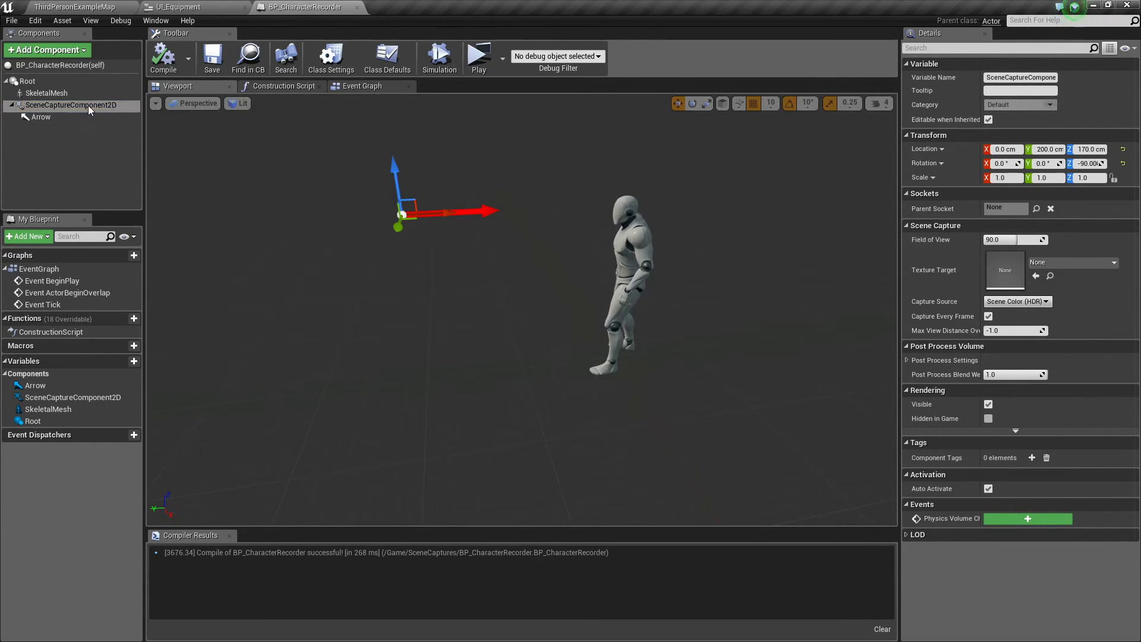
# Assign T_CharacterRecord as the scene capture's texture target, then open the texture to check the captured image, save it and close it.
pyautogui.click(1082, 262)
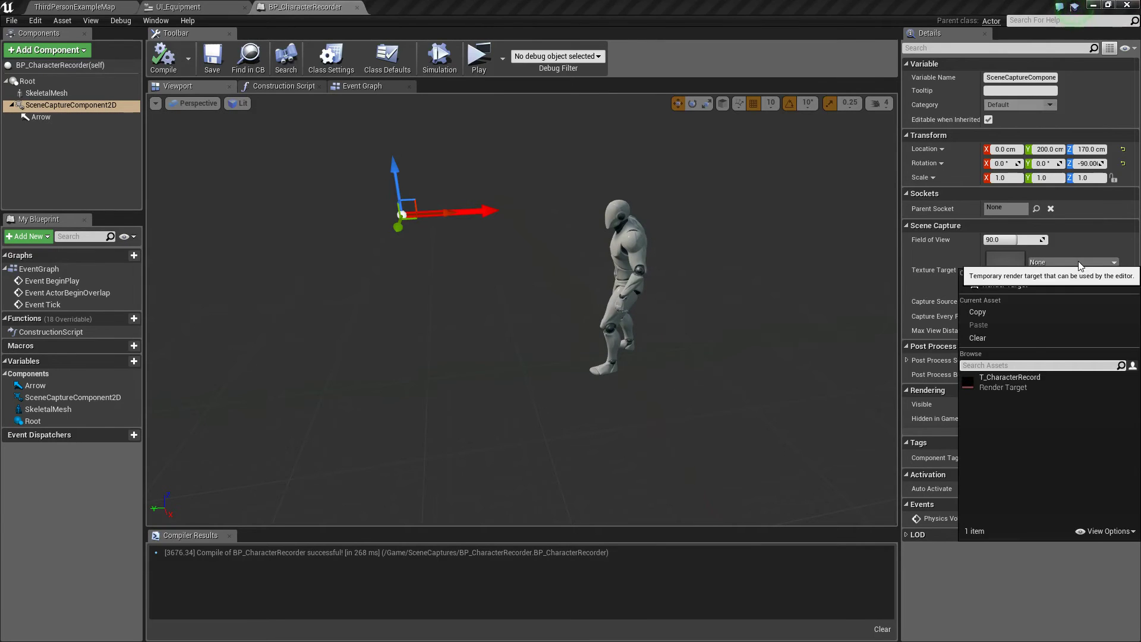
pyautogui.click(1012, 381)
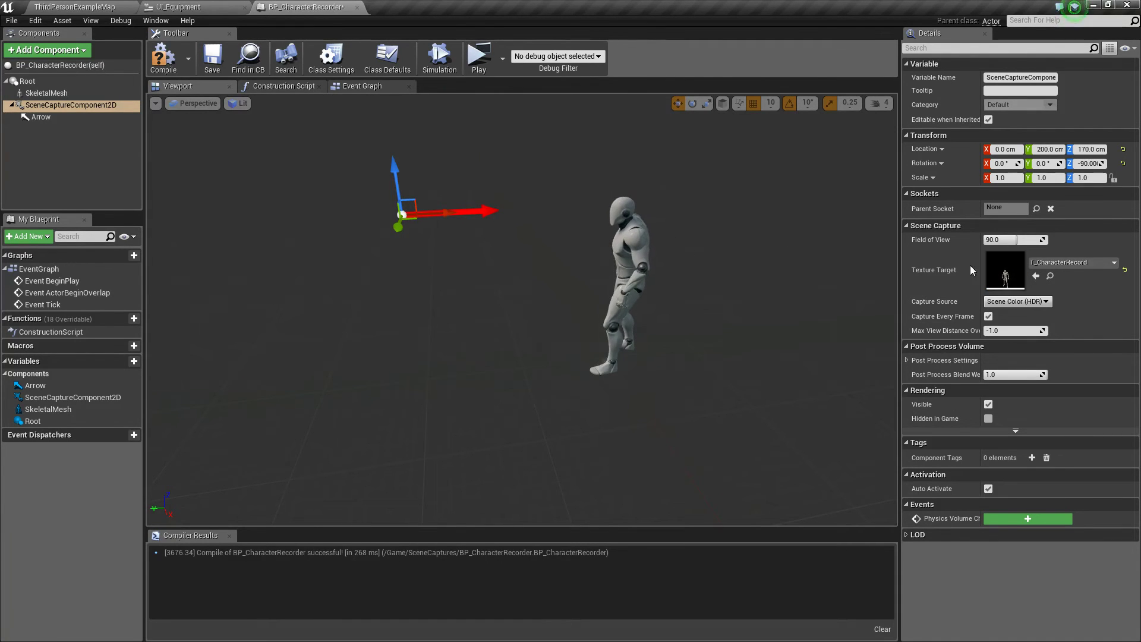
pyautogui.doubleClick(1004, 273)
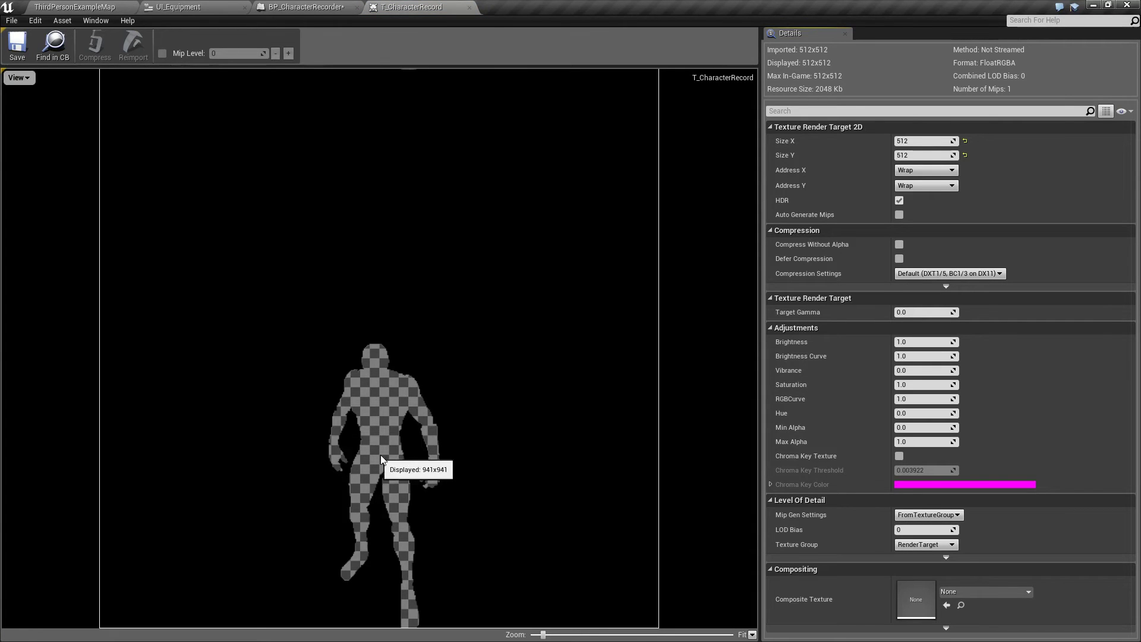
pyautogui.click(18, 45)
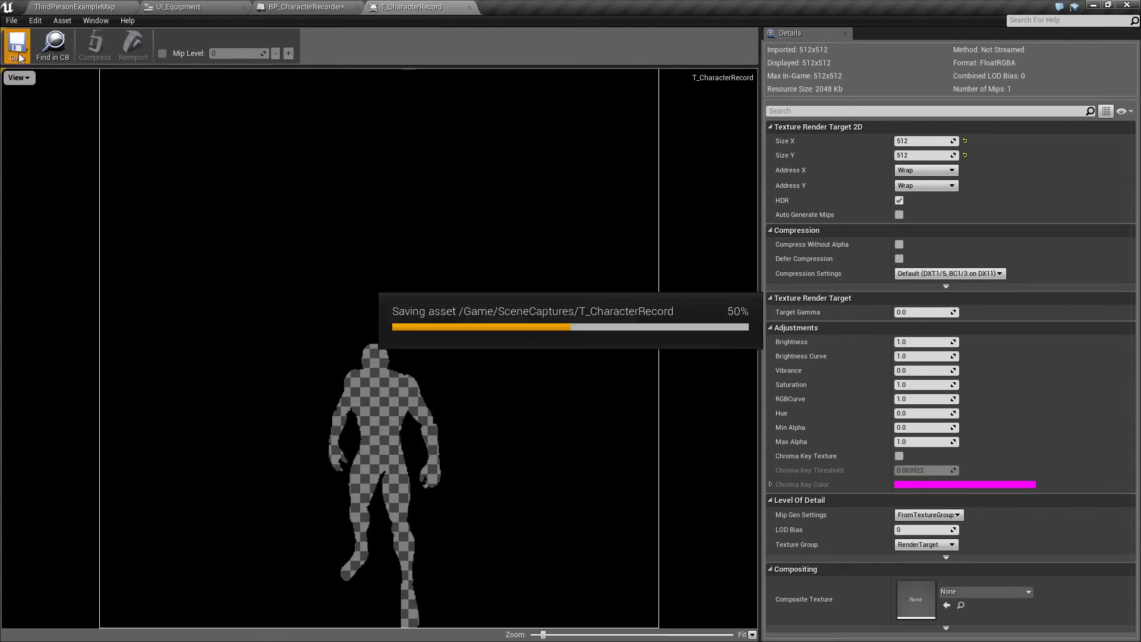
pyautogui.click(470, 7)
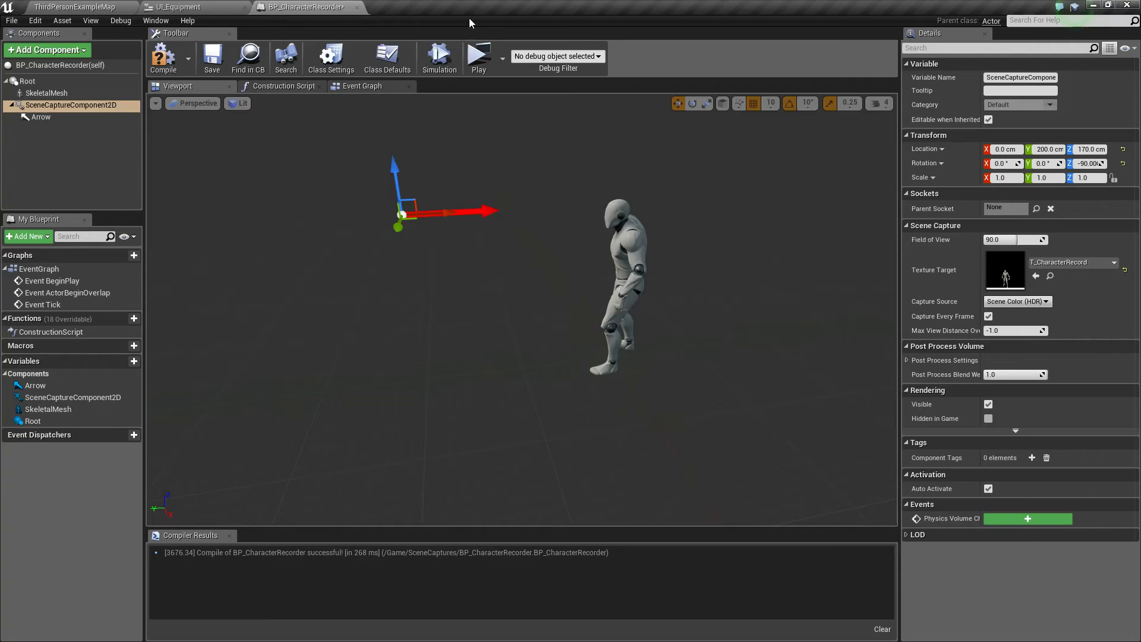
# Set the scene capture's field of view to 60 and lower the component to Z 160 cm.
pyautogui.click(1004, 240)
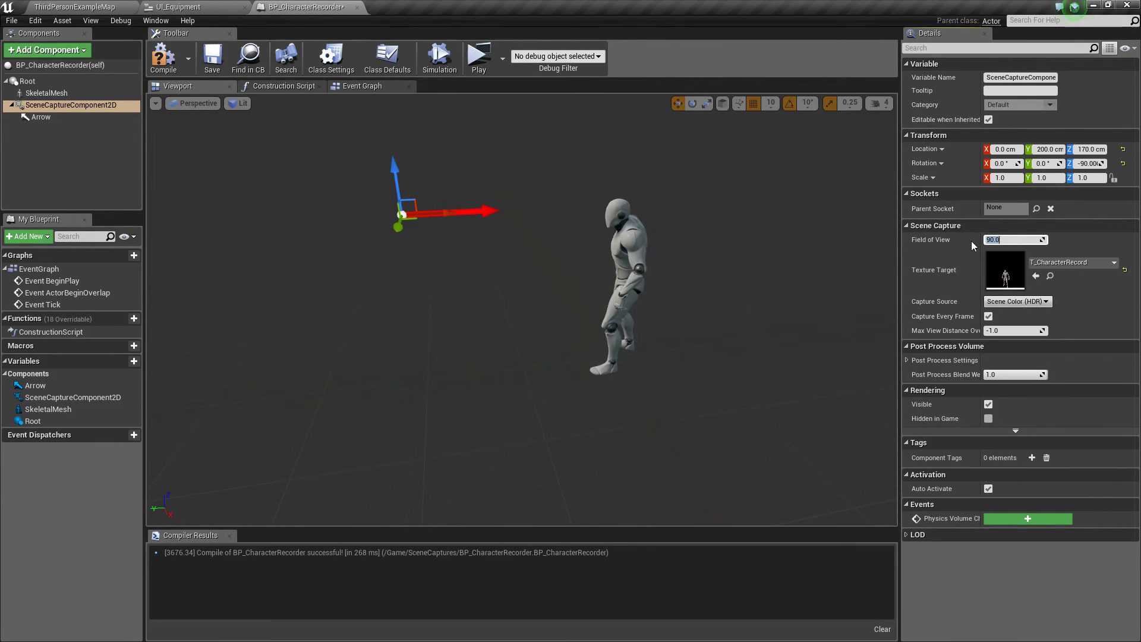
pyautogui.write('60')
pyautogui.press('Return')
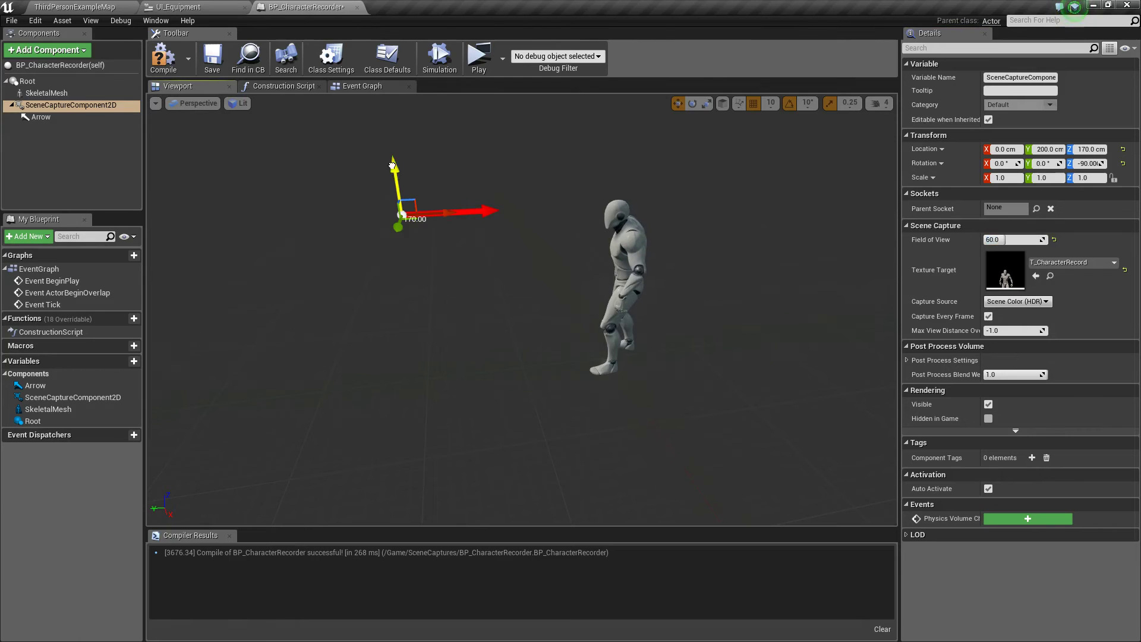
pyautogui.moveTo(396, 170)
pyautogui.mouseDown()
pyautogui.moveTo(397, 193)
pyautogui.moveTo(399, 183)
pyautogui.mouseUp()
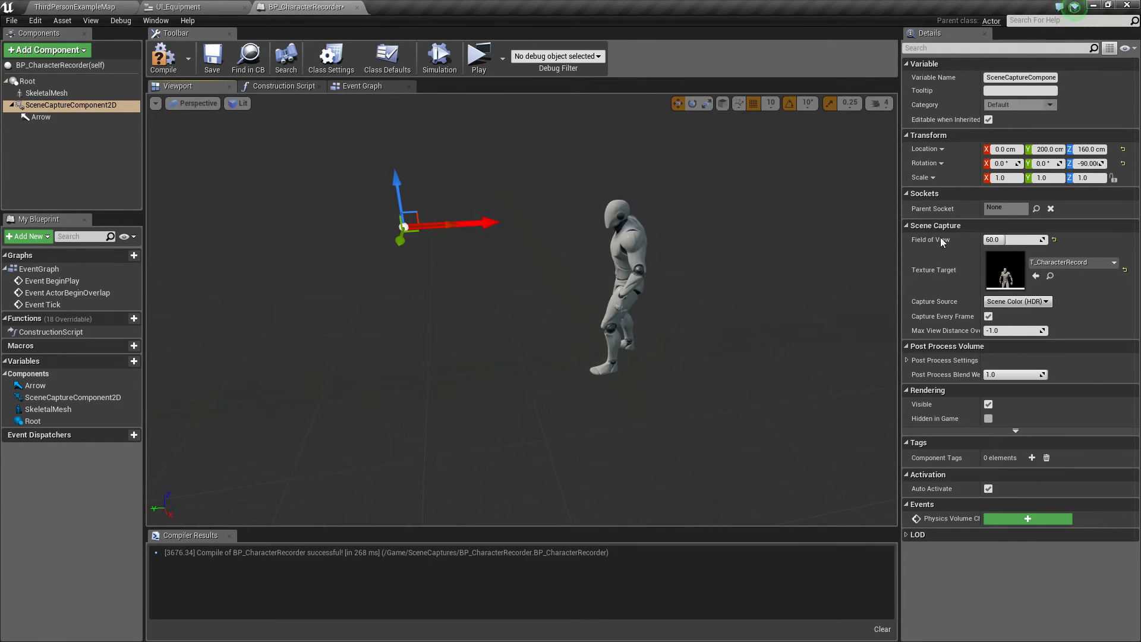
# Lower the scene capture component to Z 140 cm, then compile and save the blueprint.
pyautogui.click(164, 57)
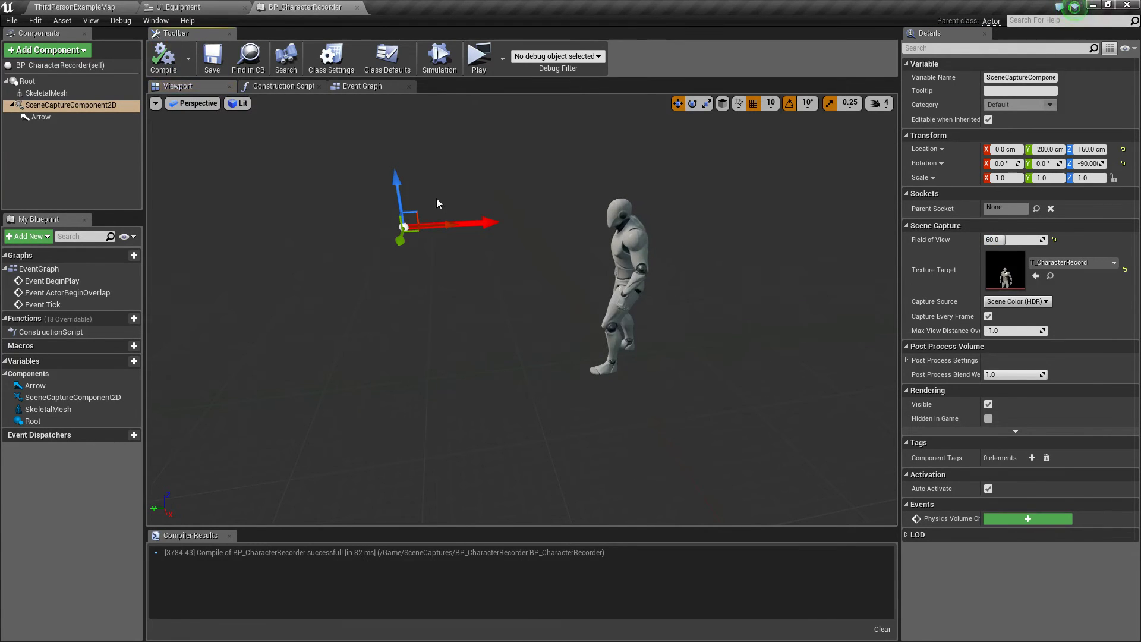
pyautogui.moveTo(404, 185); pyautogui.dragTo(409, 209)
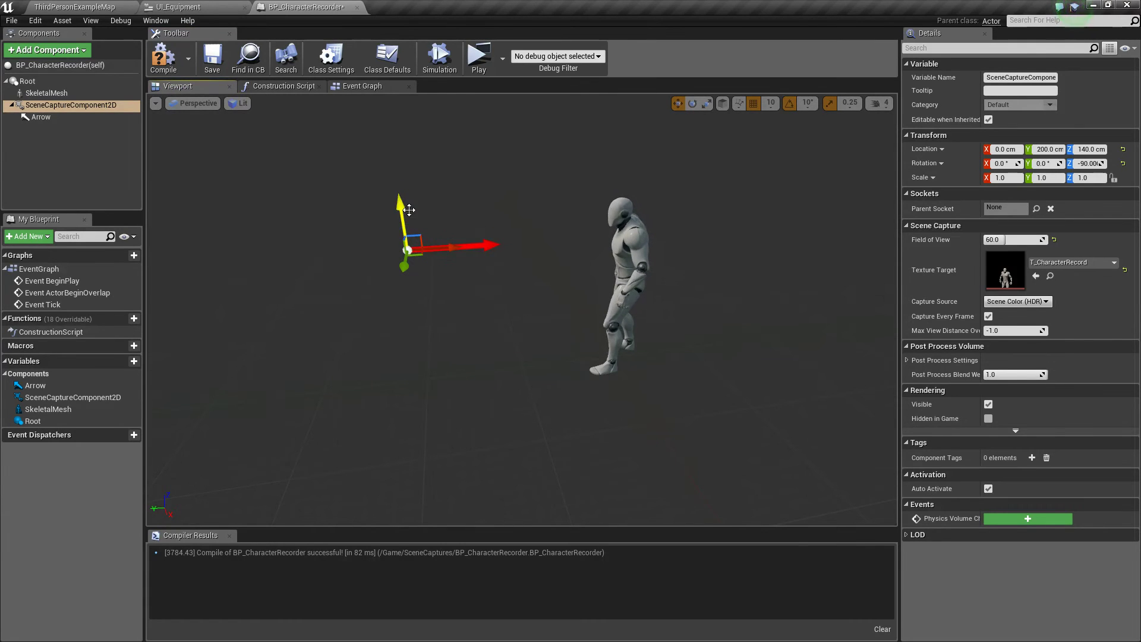
pyautogui.click(164, 57)
pyautogui.click(212, 58)
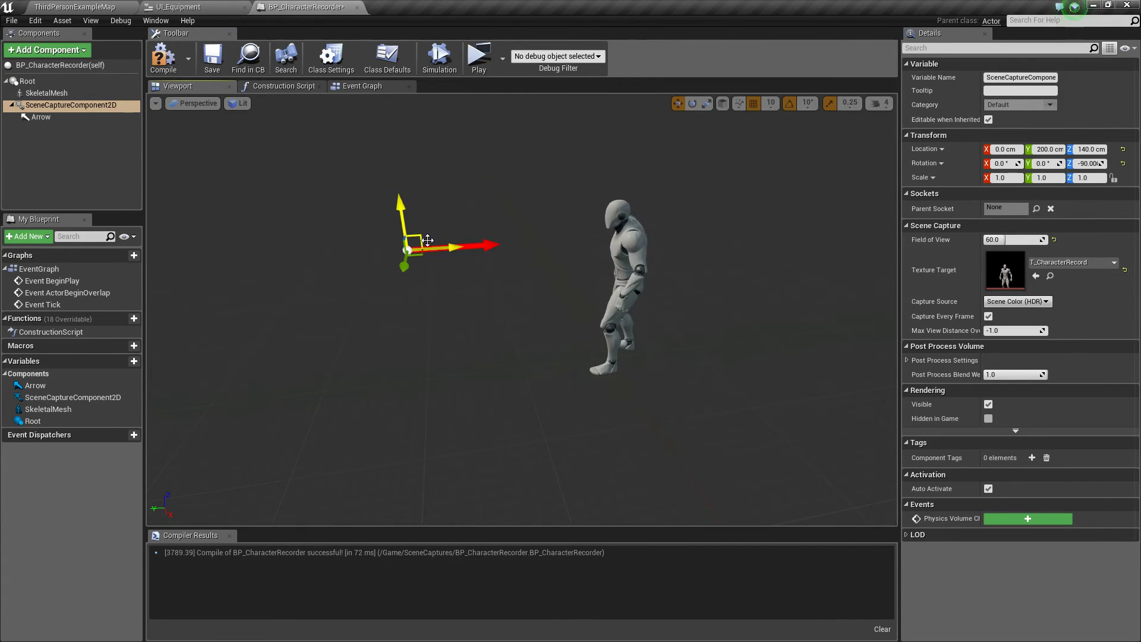
# Try tilting the scene capture to a -10° pitch, check the image in T_CharacterRecord, then level the component again.
pyautogui.press('e')
pyautogui.moveTo(446, 205); pyautogui.dragTo(284, 144)
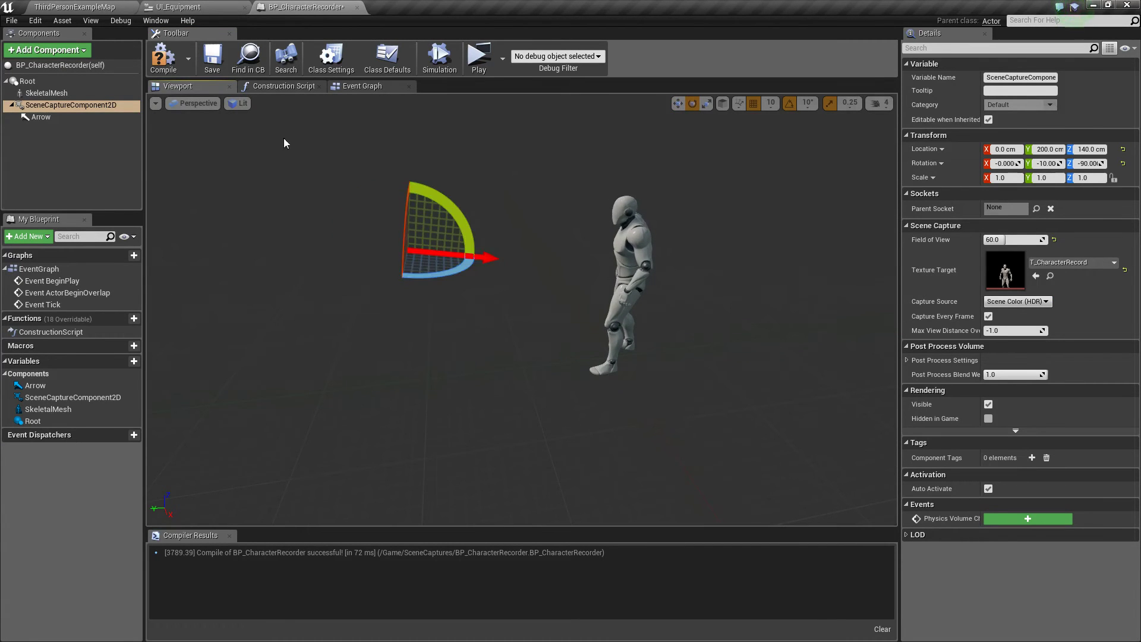
pyautogui.click(164, 58)
pyautogui.click(212, 58)
pyautogui.doubleClick(1008, 278)
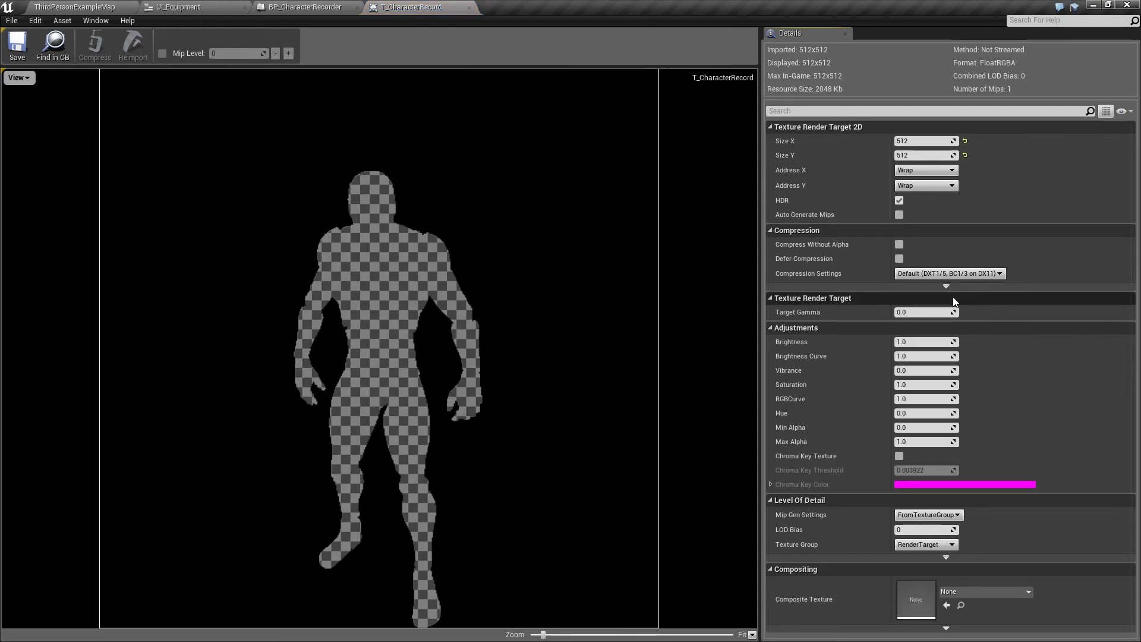
pyautogui.click(469, 8)
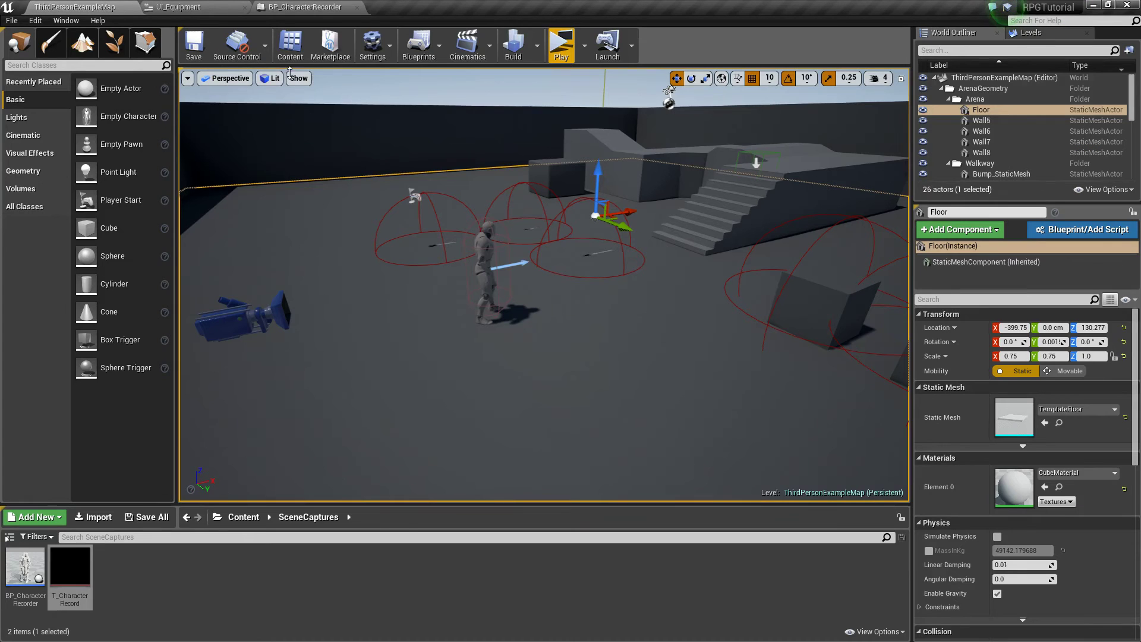
pyautogui.click(282, 9)
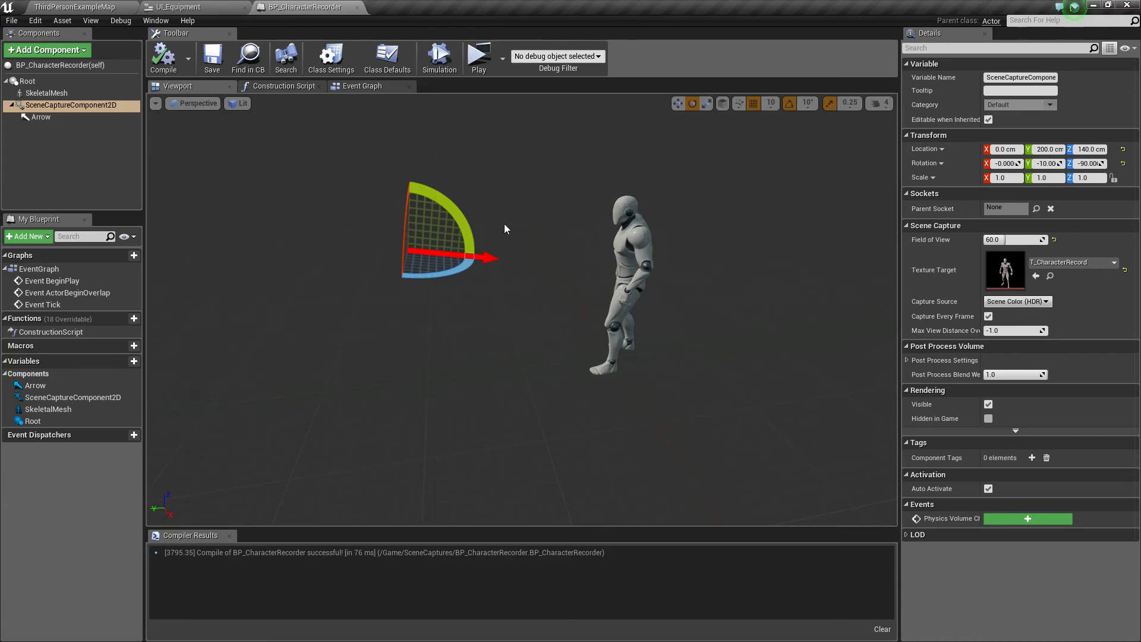
pyautogui.moveTo(477, 234); pyautogui.dragTo(477, 215)
pyautogui.click(210, 62)
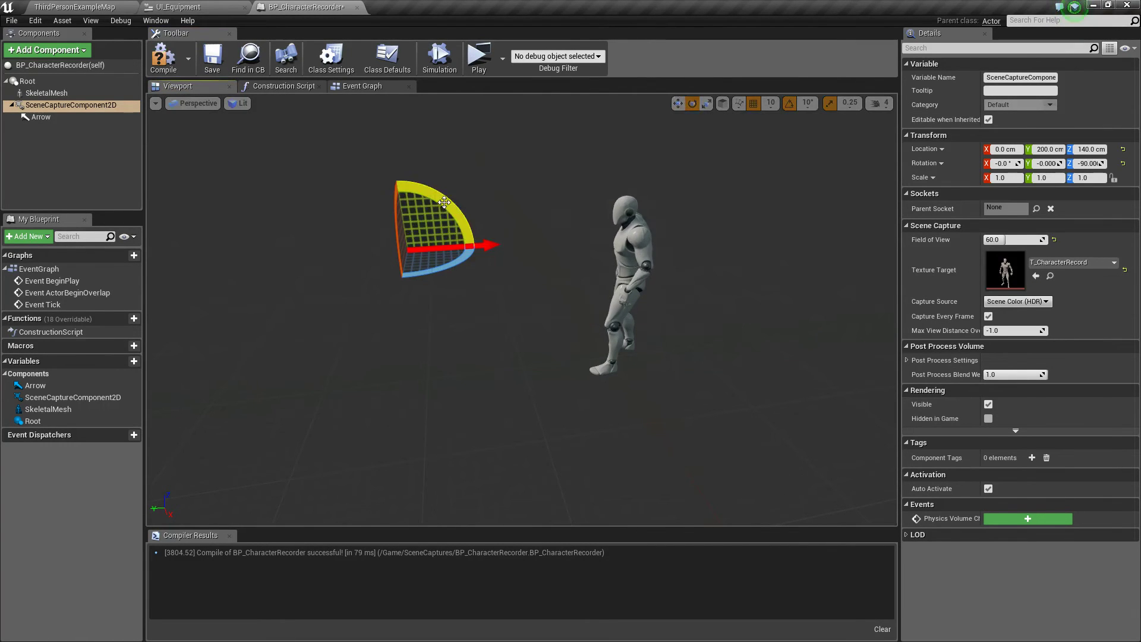
# Lower the scene capture to Z 130 cm, tilt it to a -10° pitch, then compile and save the blueprint.
pyautogui.press('w')
pyautogui.moveTo(404, 202); pyautogui.dragTo(474, 257)
pyautogui.press('e')
pyautogui.click(167, 59)
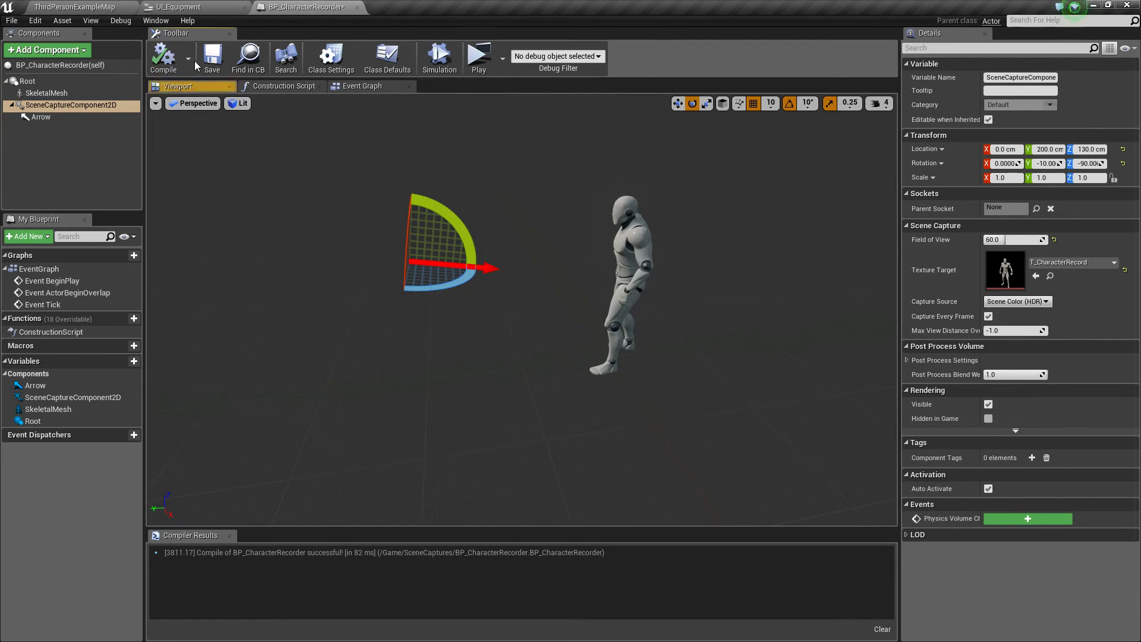
pyautogui.click(209, 61)
# Open T_CharacterRecord from the scene capture's texture target to check the framing, close it and save the blueprint.
pyautogui.doubleClick(1010, 271)
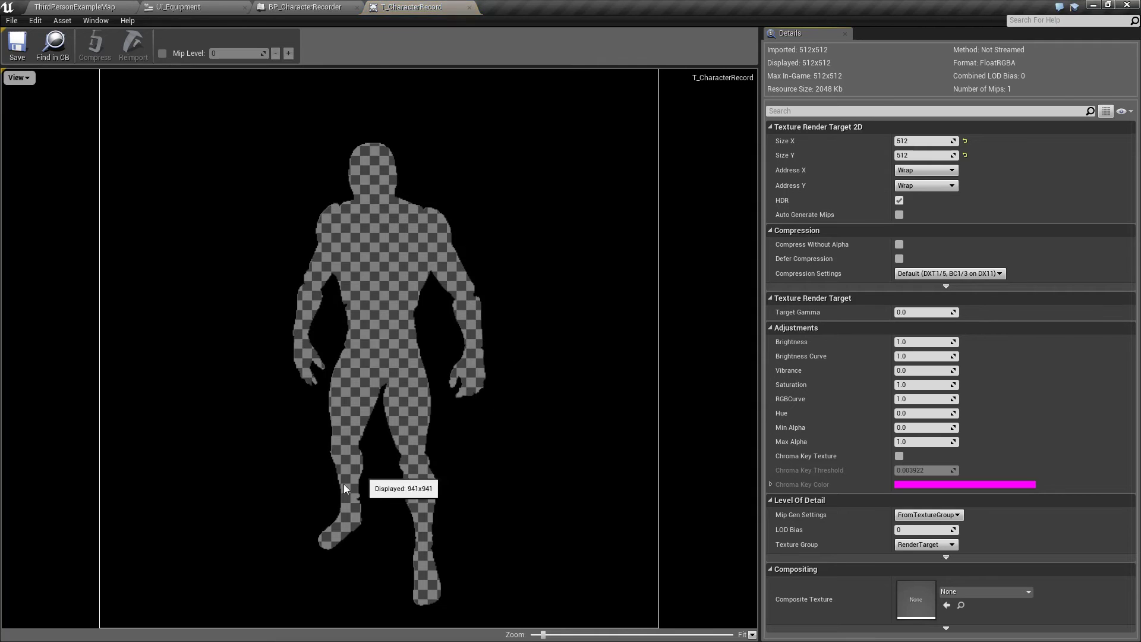
pyautogui.click(469, 8)
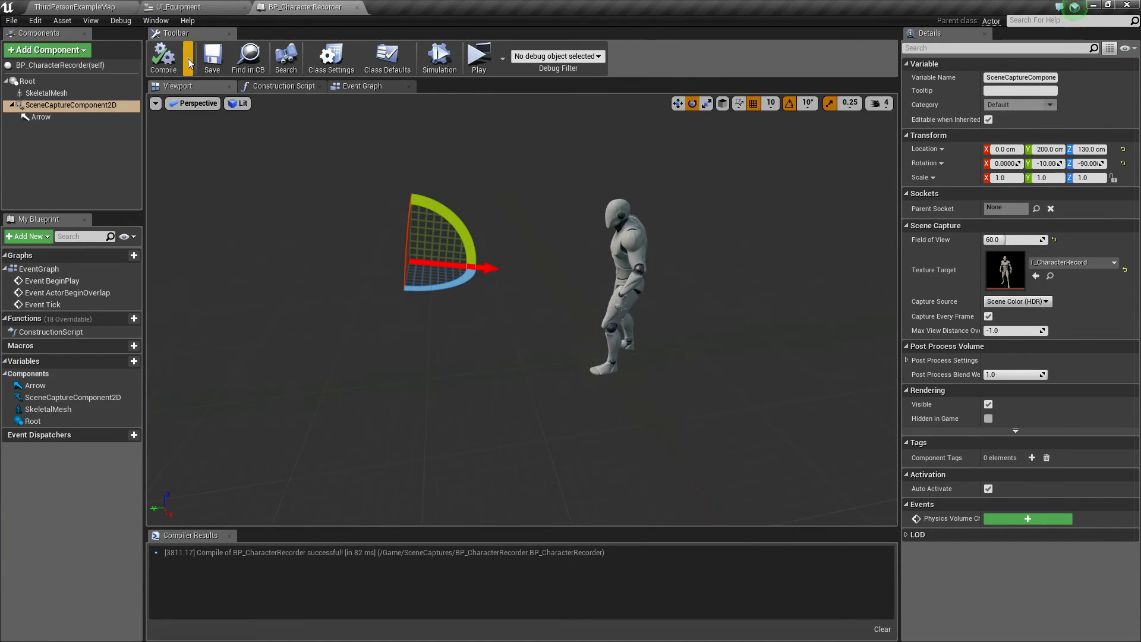
pyautogui.click(212, 58)
pyautogui.moveTo(658, 308); pyautogui.dragTo(868, 339, button='right')
pyautogui.press('w')
pyautogui.moveTo(487, 380); pyautogui.dragTo(488, 334, button='right')
pyautogui.press('s')
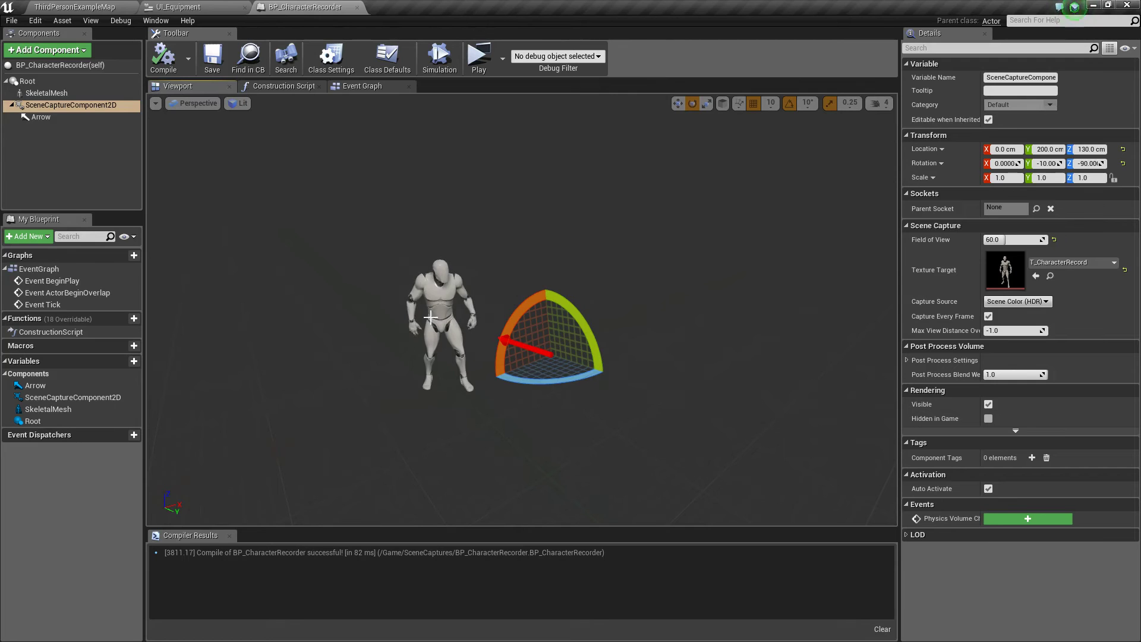
pyautogui.press('d')
pyautogui.moveTo(446, 398); pyautogui.dragTo(380, 398, button='right')
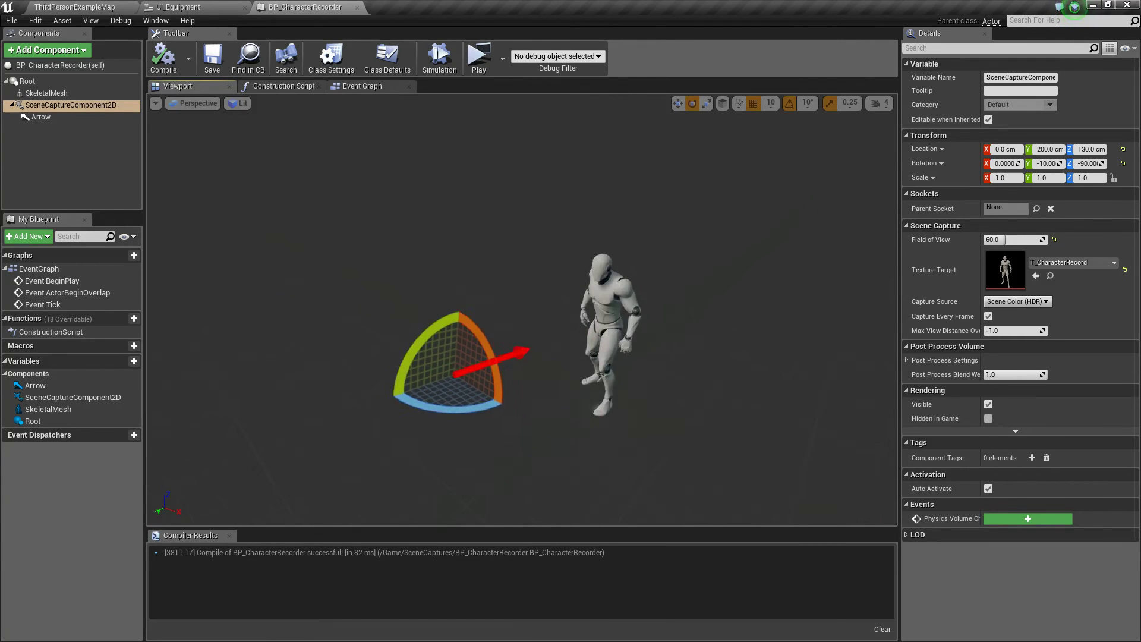
pyautogui.scroll(-3, 607, 328)
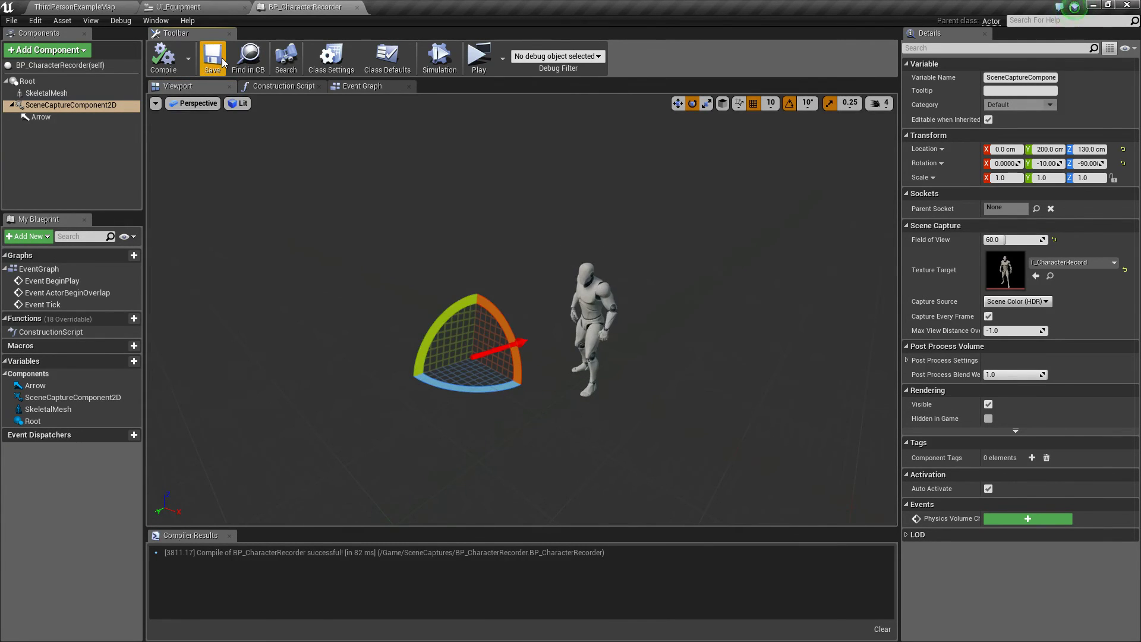
# Open T_CharacterRecord from the SceneCaptures folder to inspect the recorded image, then return to the level editor.
pyautogui.click(99, 7)
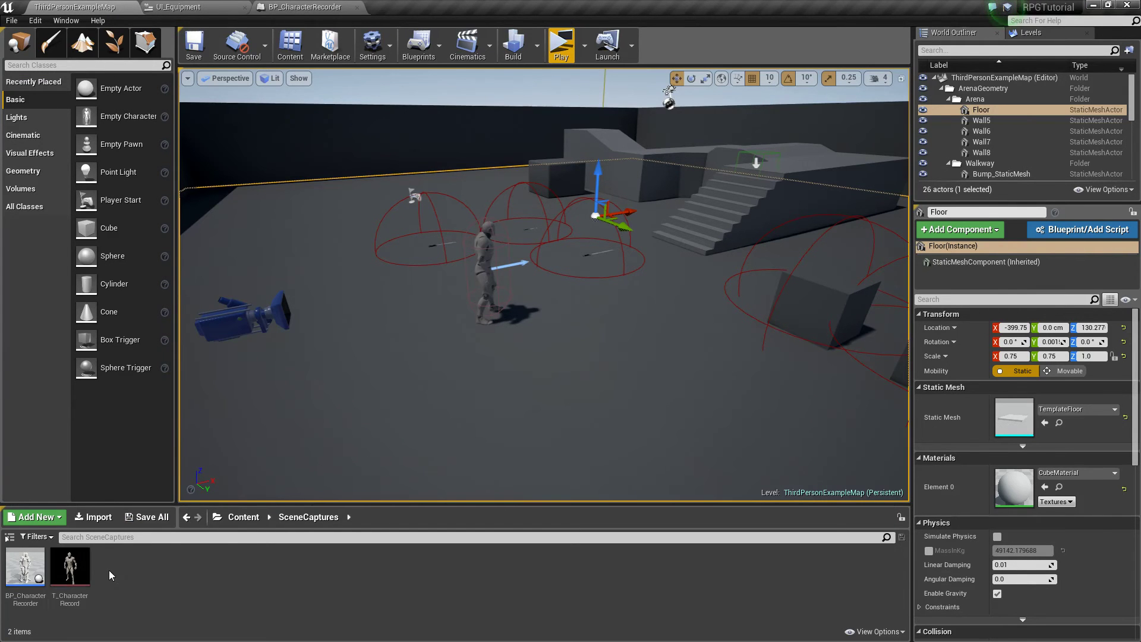
pyautogui.doubleClick(70, 568)
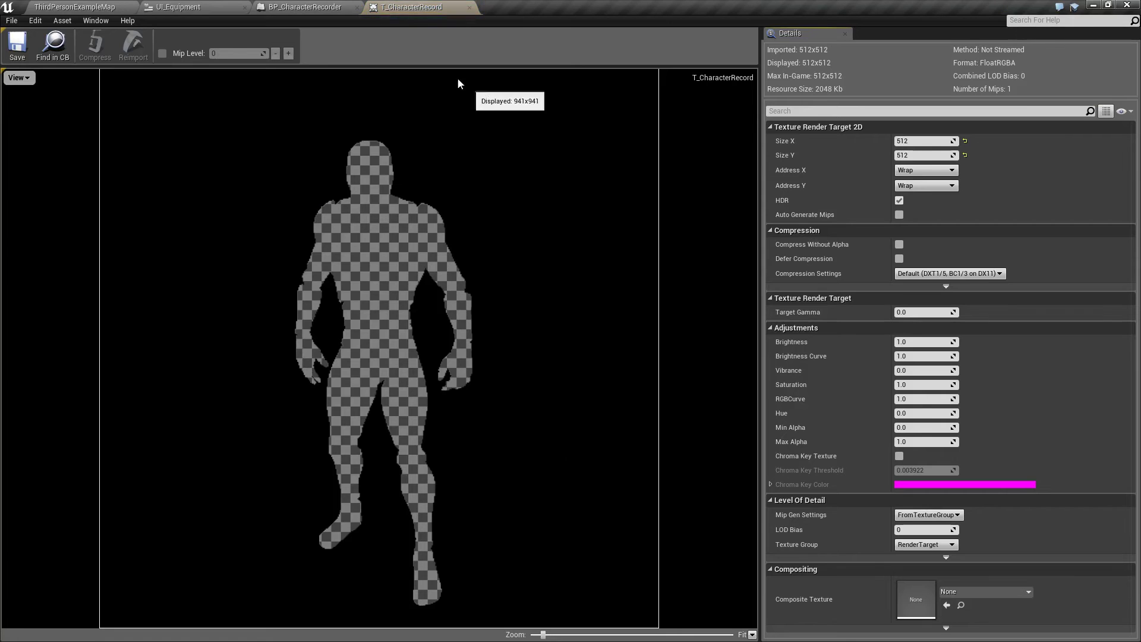
pyautogui.click(121, 8)
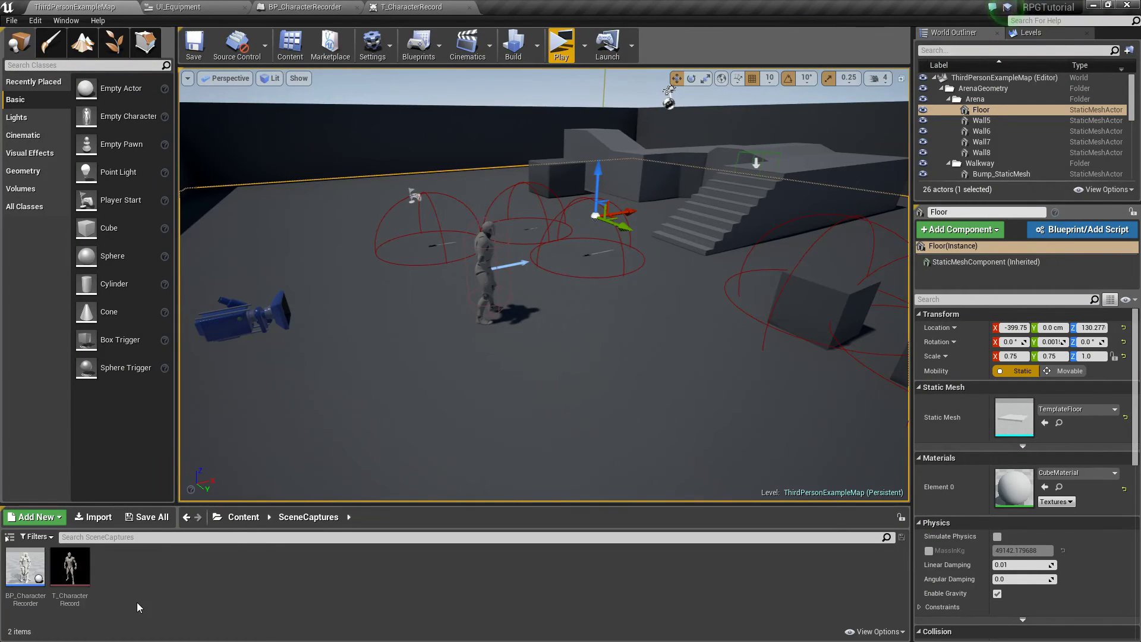
# Create a material from the T_CharacterRecord render target and name it M_CharacterRecord.
pyautogui.rightClick(72, 570)
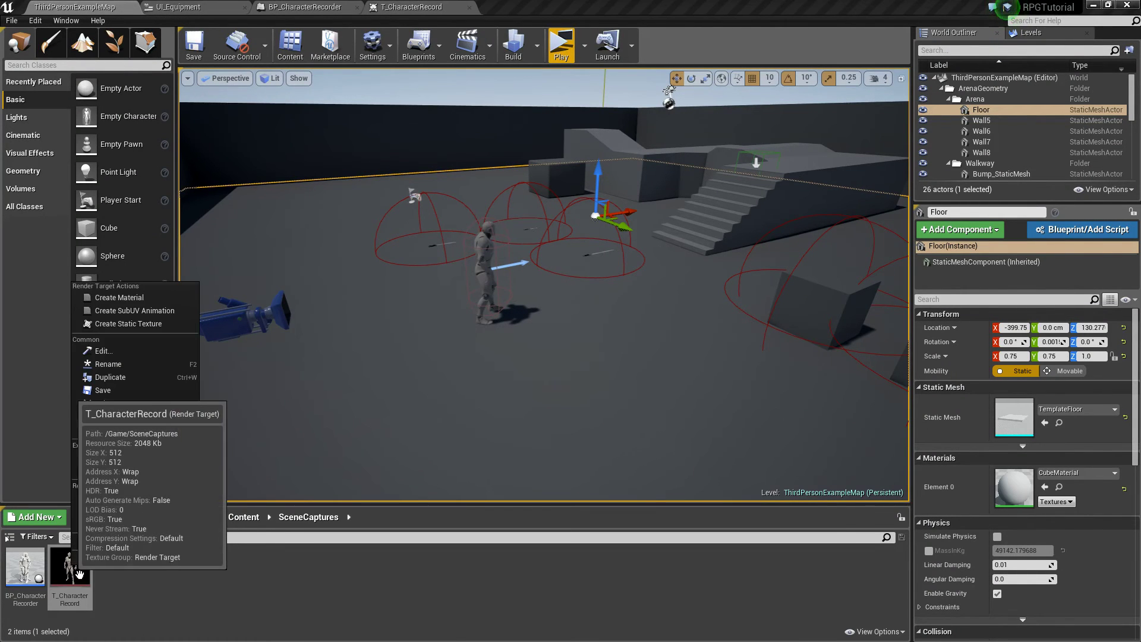
pyautogui.click(128, 297)
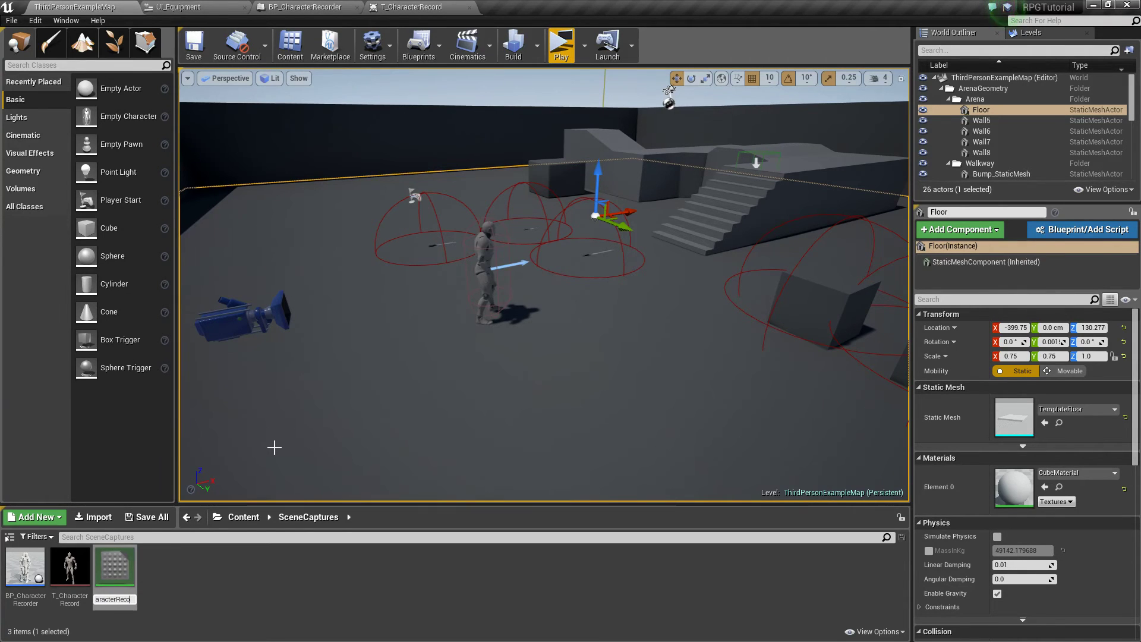
pyautogui.press('Return')
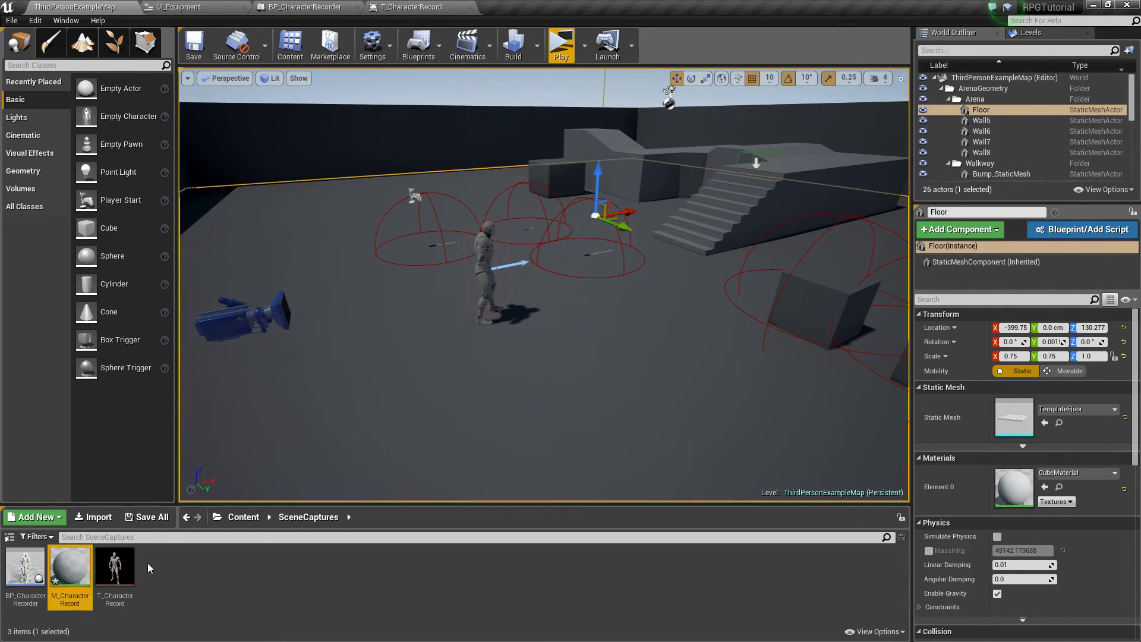
# Open M_CharacterRecord and dock its material editor alongside the other open editors.
pyautogui.doubleClick(83, 579)
pyautogui.moveTo(377, 65); pyautogui.dragTo(526, 9)
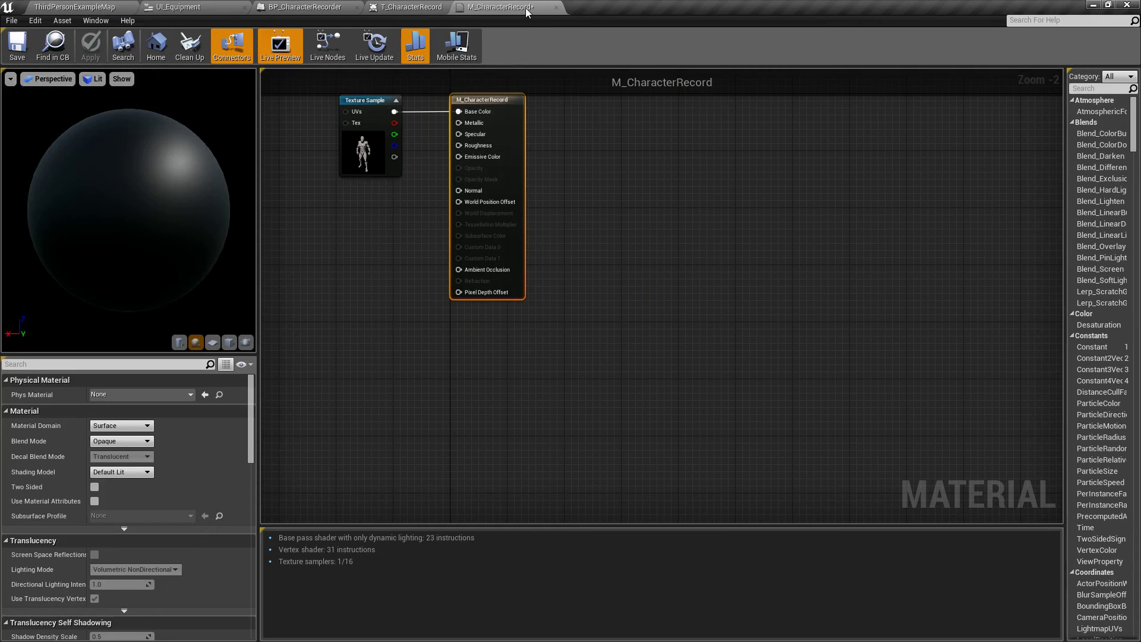
pyautogui.moveTo(584, 203); pyautogui.dragTo(585, 205, button='right')
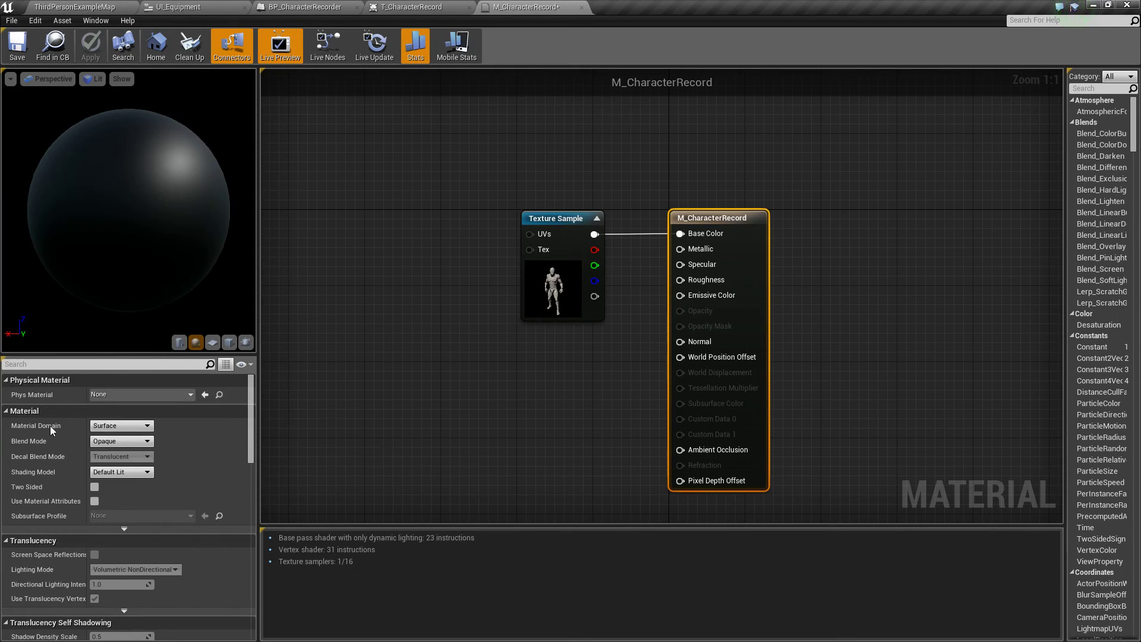
# Set the material's domain to User Interface and its blend mode to Translucent.
pyautogui.click(122, 428)
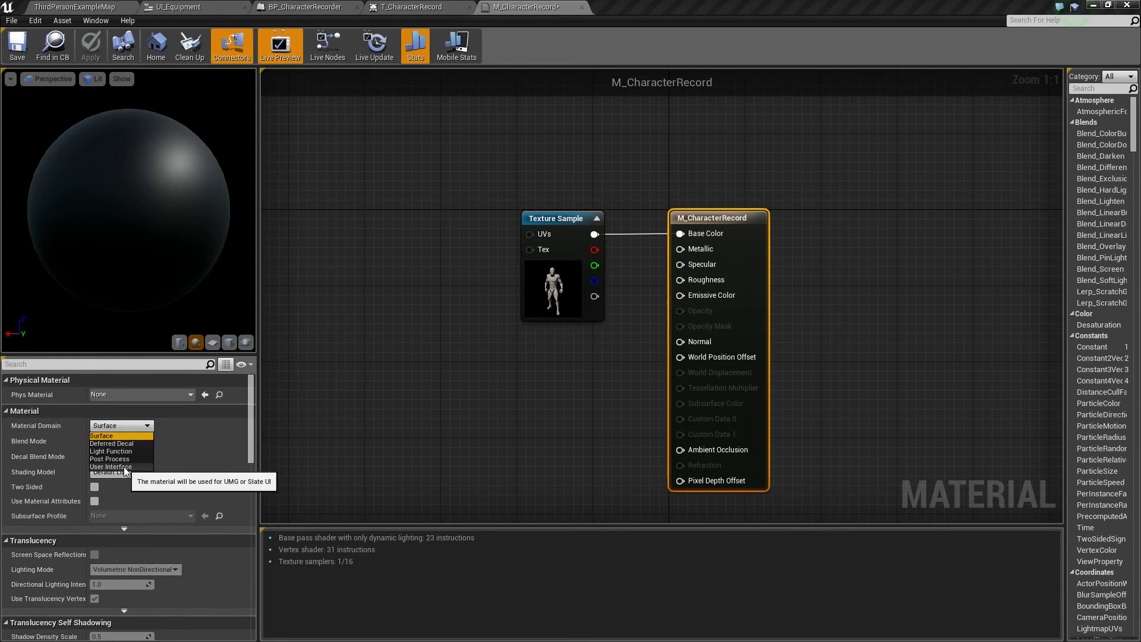
pyautogui.click(120, 467)
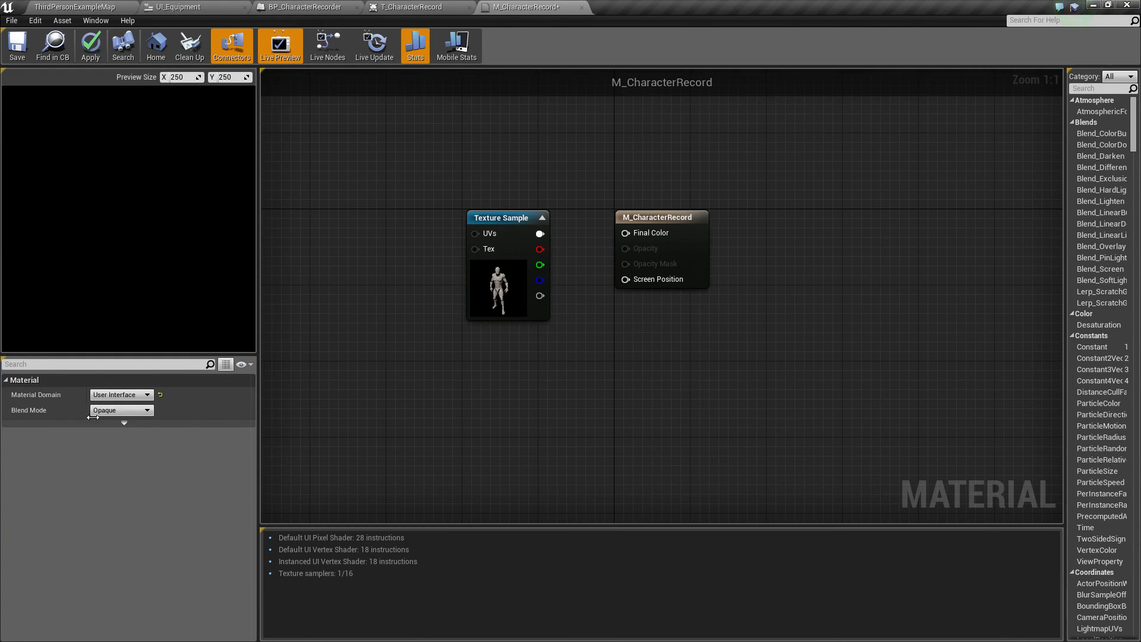
pyautogui.click(113, 412)
pyautogui.click(113, 435)
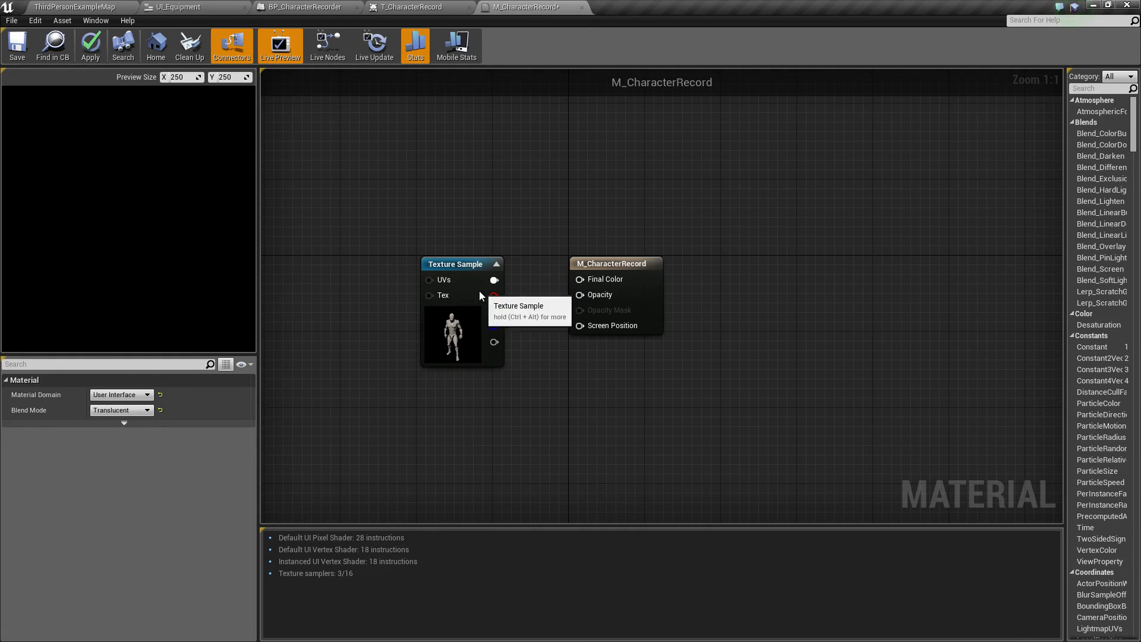
# Connect the Texture Sample's color output to Final Color and space the two nodes farther apart.
pyautogui.moveTo(479, 291); pyautogui.dragTo(433, 291)
pyautogui.click(529, 285)
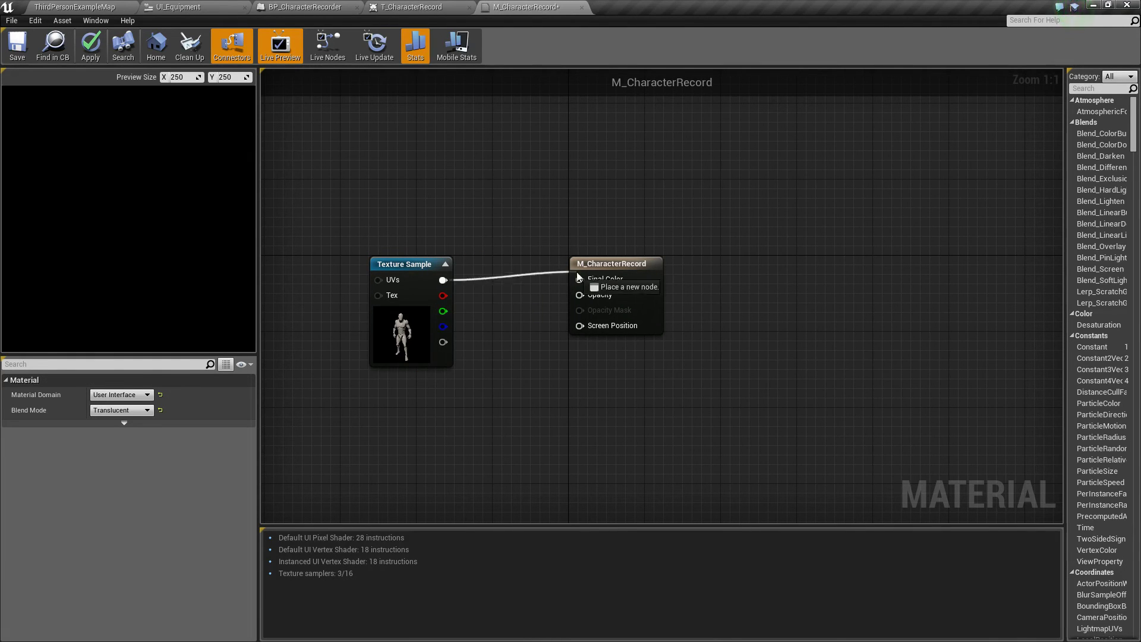
pyautogui.moveTo(590, 280); pyautogui.dragTo(589, 280)
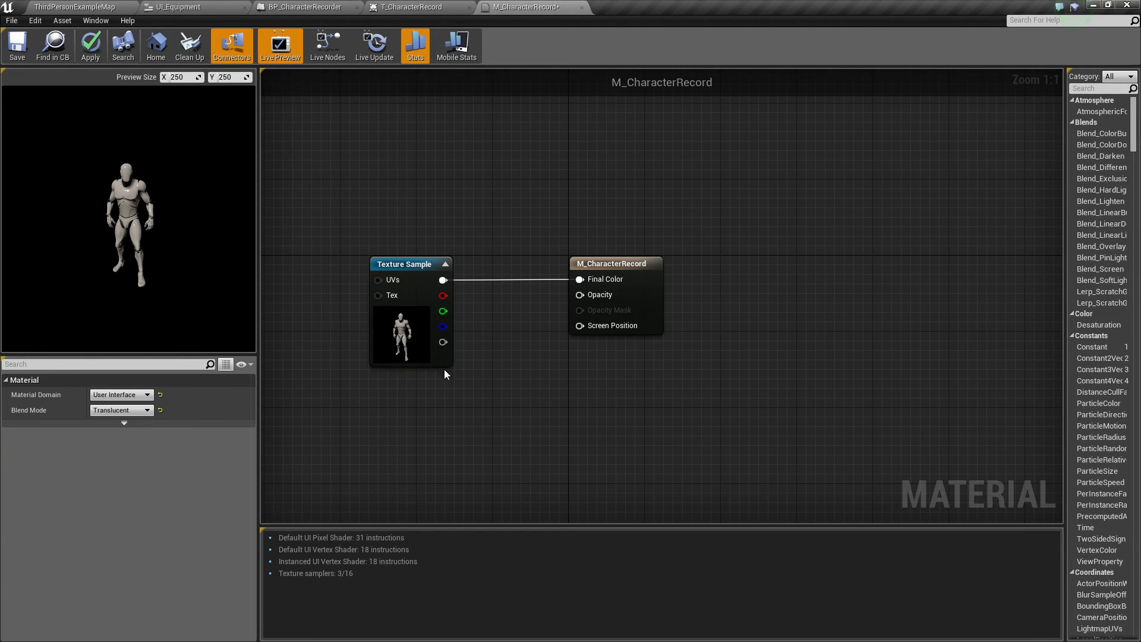
pyautogui.moveTo(508, 347); pyautogui.dragTo(436, 356, button='right')
pyautogui.moveTo(552, 313); pyautogui.dragTo(617, 308)
pyautogui.click(475, 354)
pyautogui.moveTo(457, 357); pyautogui.dragTo(505, 344, button='right')
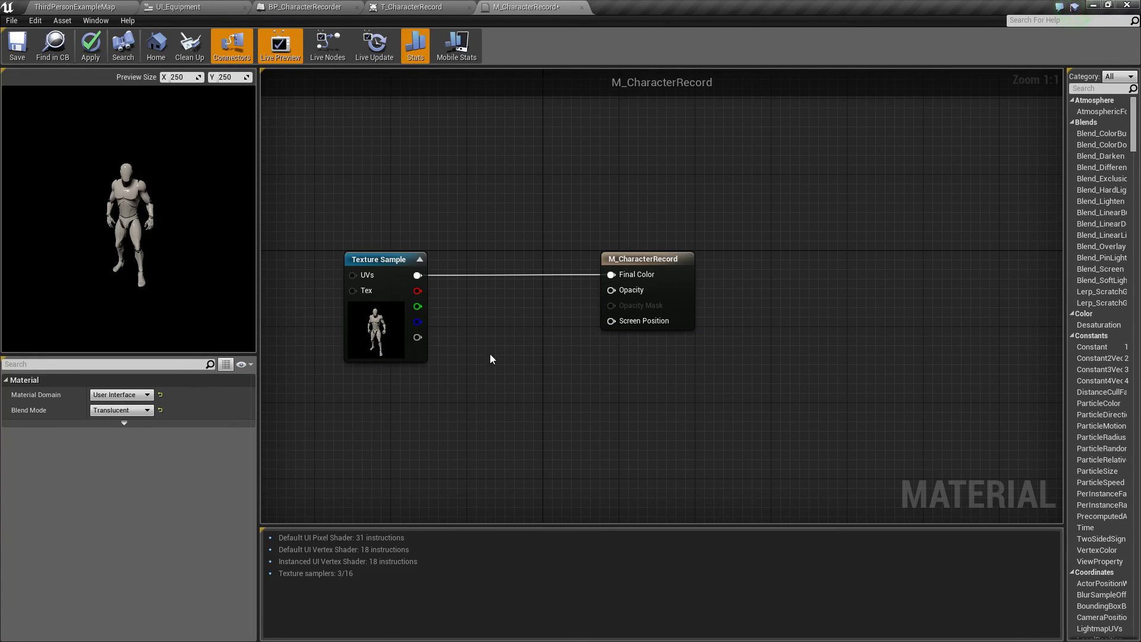
pyautogui.moveTo(490, 354); pyautogui.dragTo(459, 350, button='right')
# Add a OneMinus node fed by the Texture Sample's alpha output and connect its result to Opacity.
pyautogui.moveTo(386, 333); pyautogui.dragTo(429, 305)
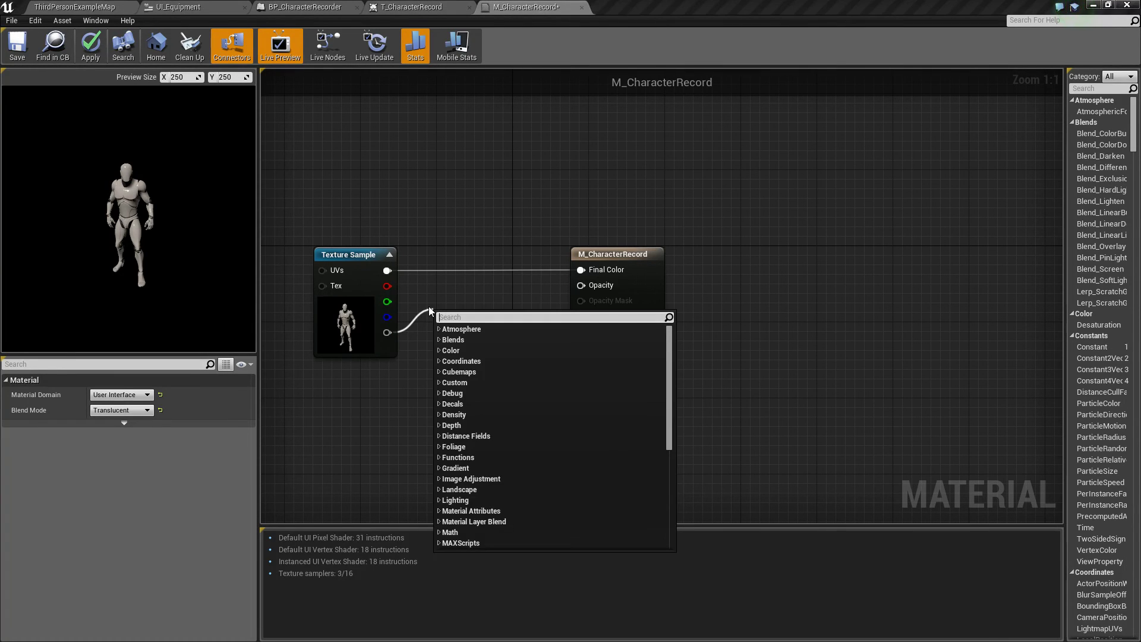
pyautogui.write('oneminus')
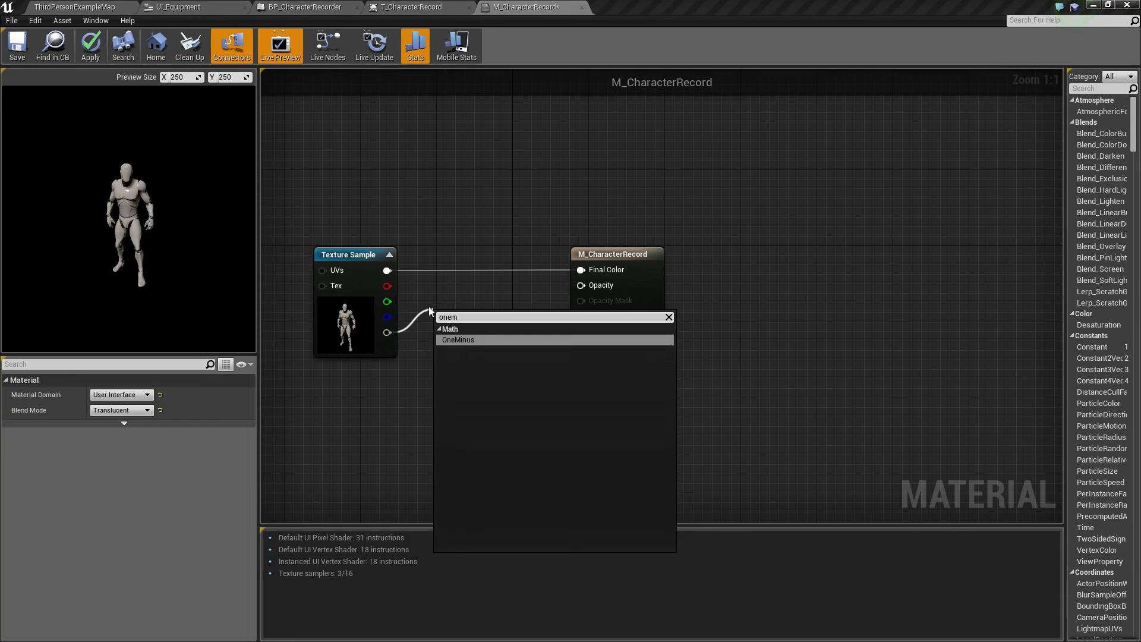
pyautogui.press('Return')
pyautogui.moveTo(466, 333); pyautogui.dragTo(601, 287)
# Move the Texture Sample and OneMinus nodes closer to the material output node, then save and close M_CharacterRecord.
pyautogui.moveTo(533, 342); pyautogui.dragTo(588, 340, button='right')
pyautogui.moveTo(571, 308); pyautogui.dragTo(398, 380)
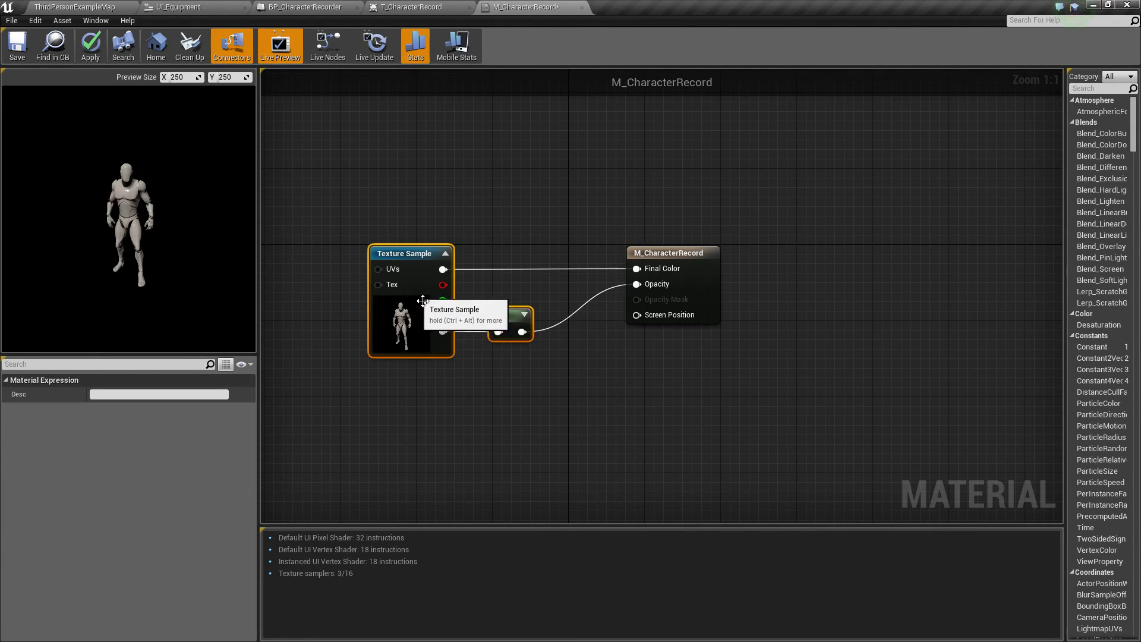
pyautogui.moveTo(422, 300); pyautogui.dragTo(483, 293)
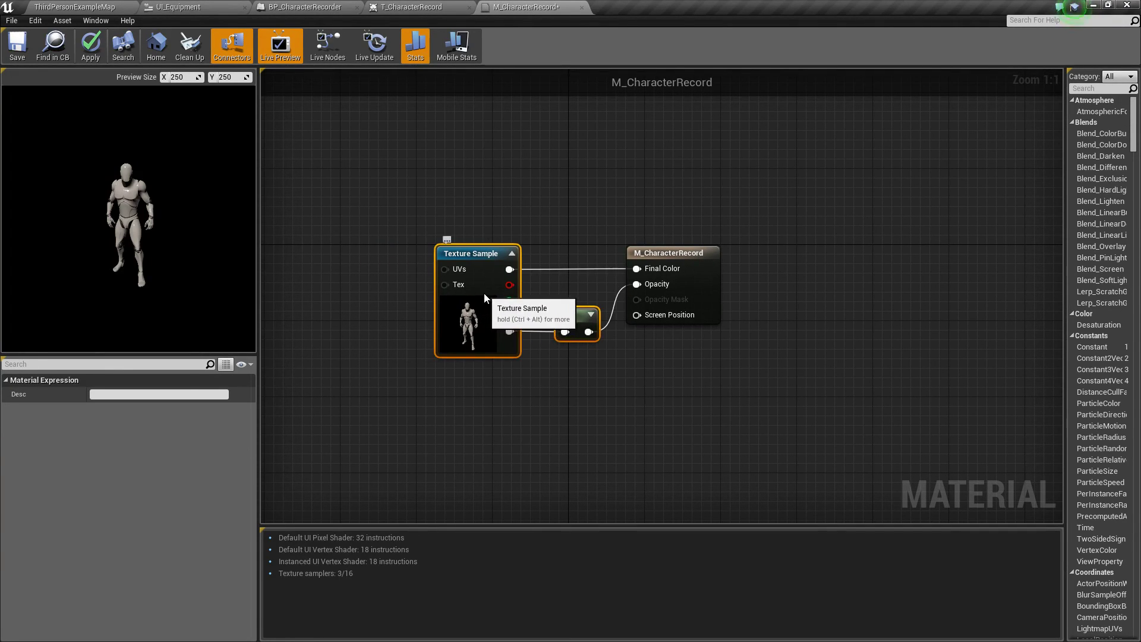
pyautogui.click(18, 52)
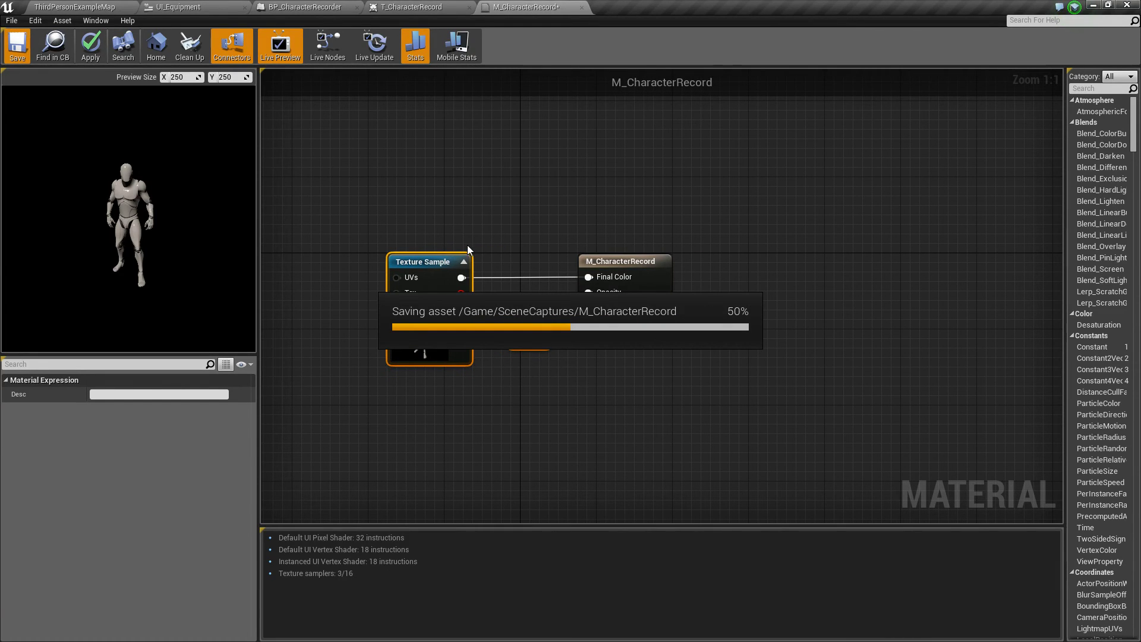
pyautogui.click(440, 229)
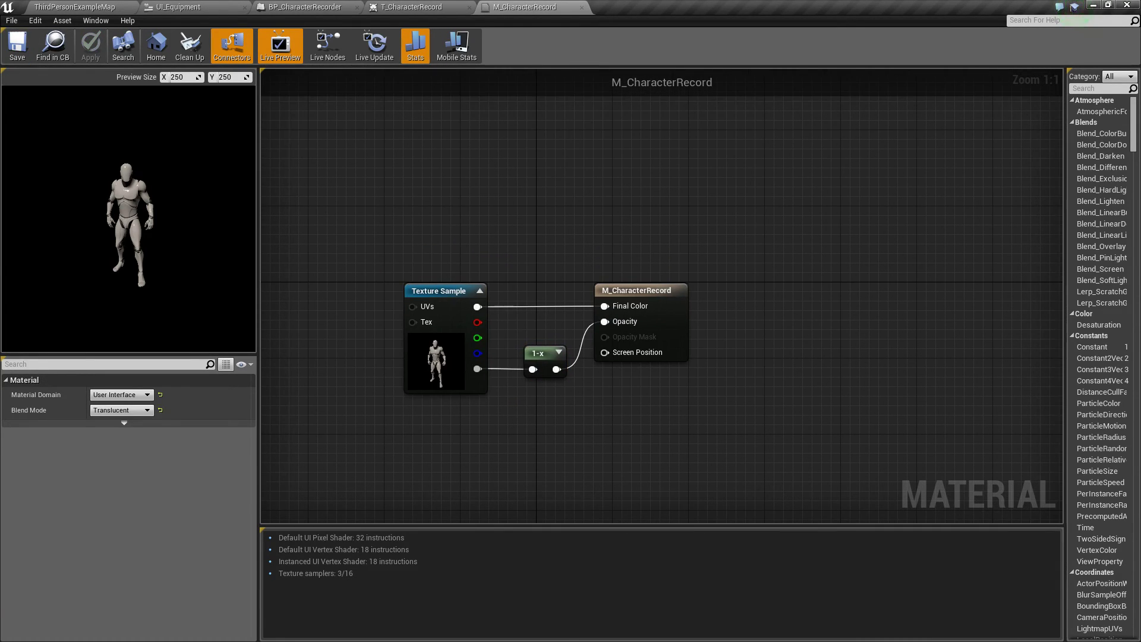
pyautogui.click(582, 8)
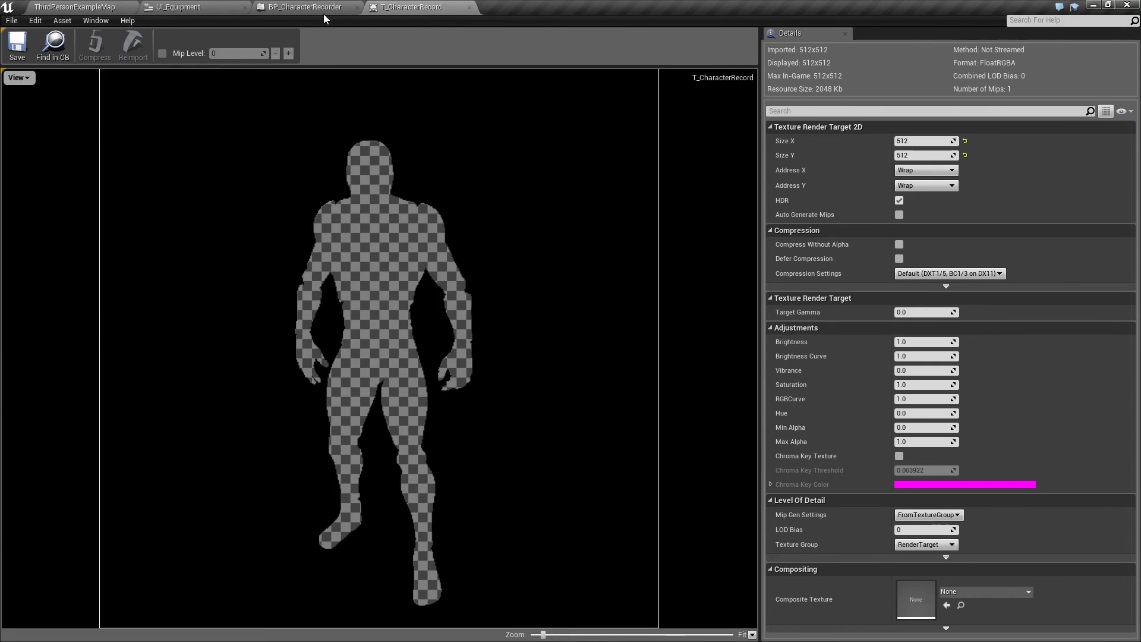
# Close the T_CharacterRecord texture and return to the ThirdPersonExampleMap level.
pyautogui.click(469, 7)
pyautogui.click(74, 7)
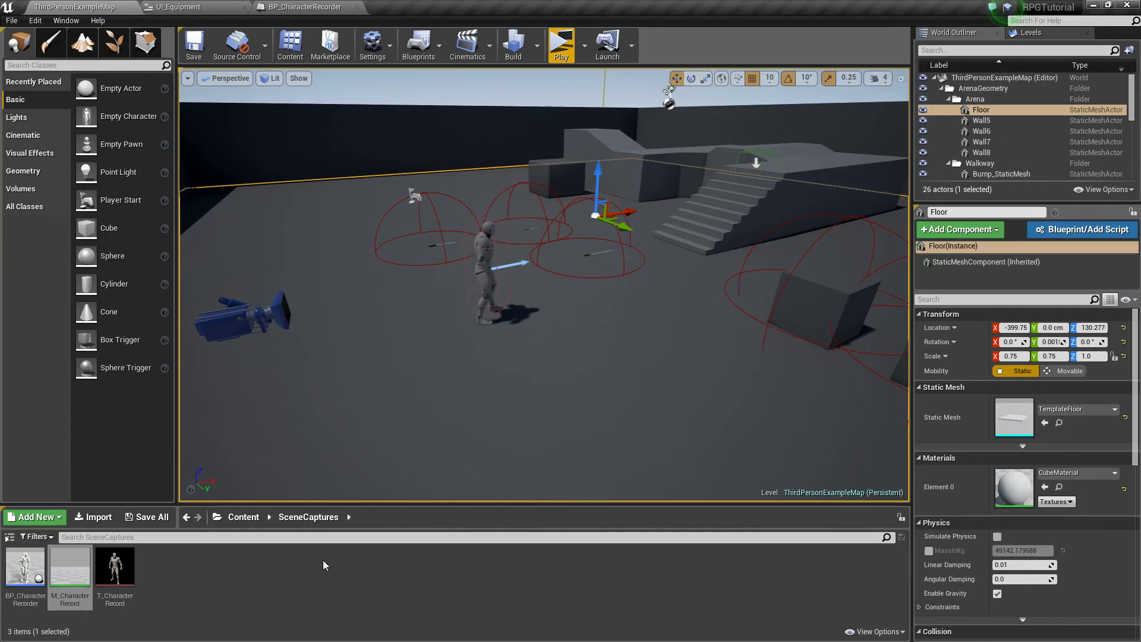
pyautogui.moveTo(323, 452); pyautogui.dragTo(256, 440, button='right')
pyautogui.press('s')
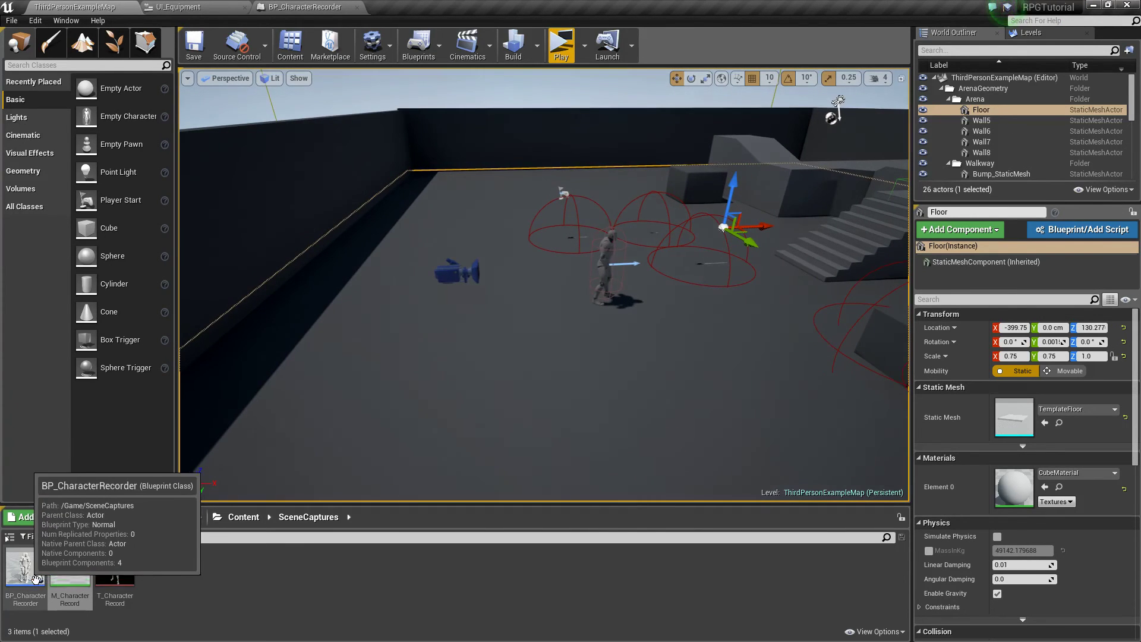
pyautogui.moveTo(35, 578); pyautogui.dragTo(496, 393)
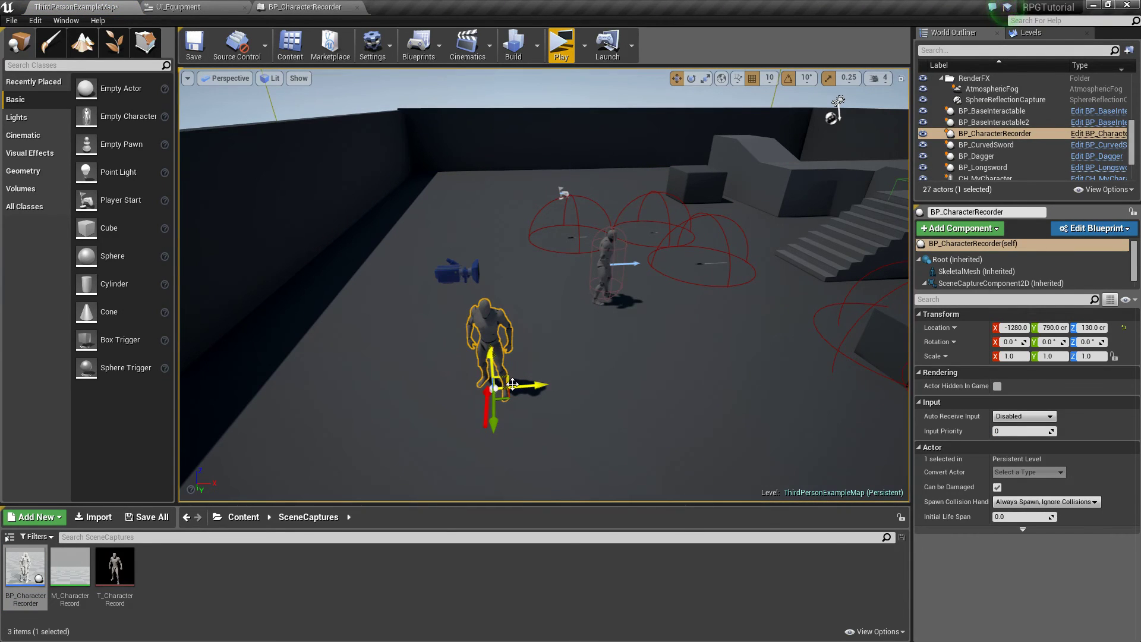
pyautogui.press('Delete')
pyautogui.click(198, 44)
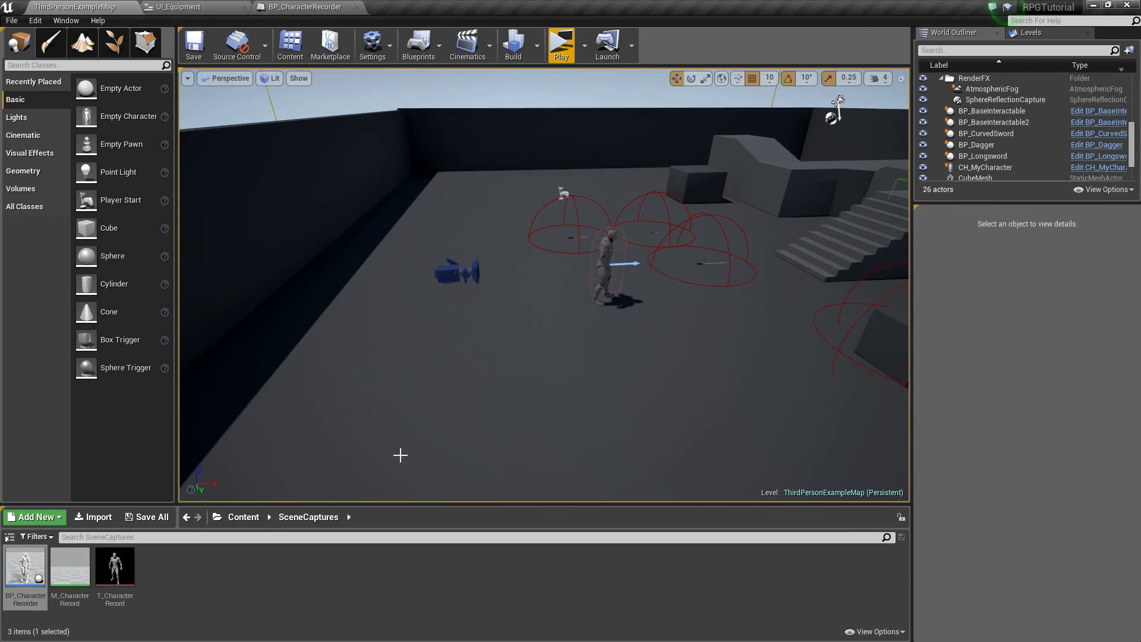
# Select the level's SkySphereBlueprint and frame it in the viewport from outside.
pyautogui.moveTo(380, 440); pyautogui.dragTo(843, 392, button='right')
pyautogui.press('s')
pyautogui.press('s')
pyautogui.moveTo(511, 386); pyautogui.dragTo(505, 362, button='right')
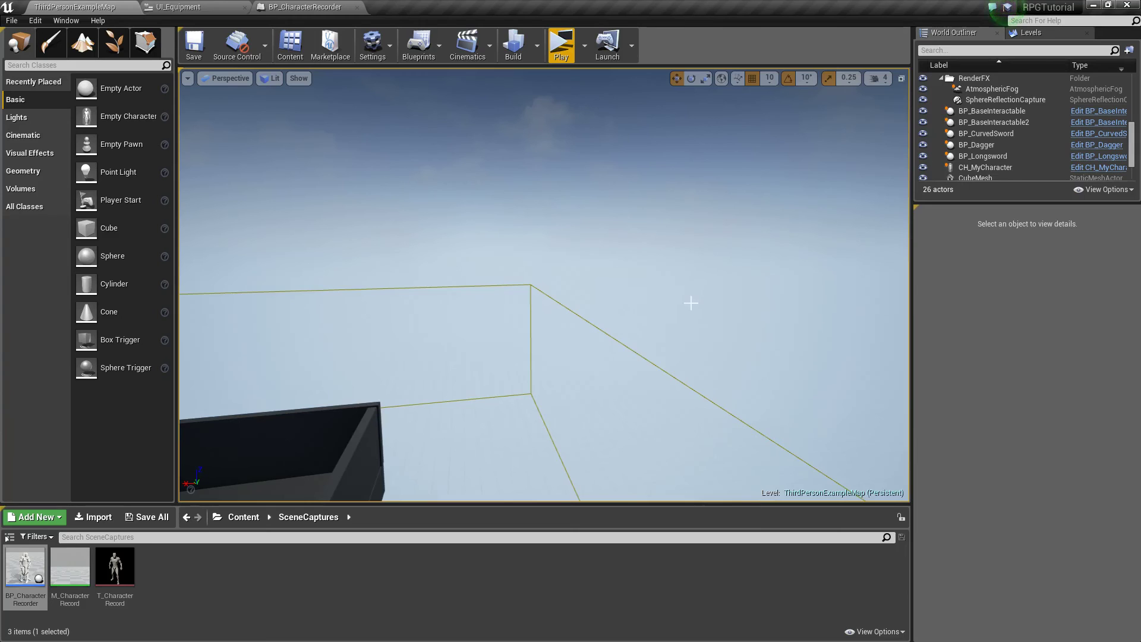
pyautogui.click(644, 175)
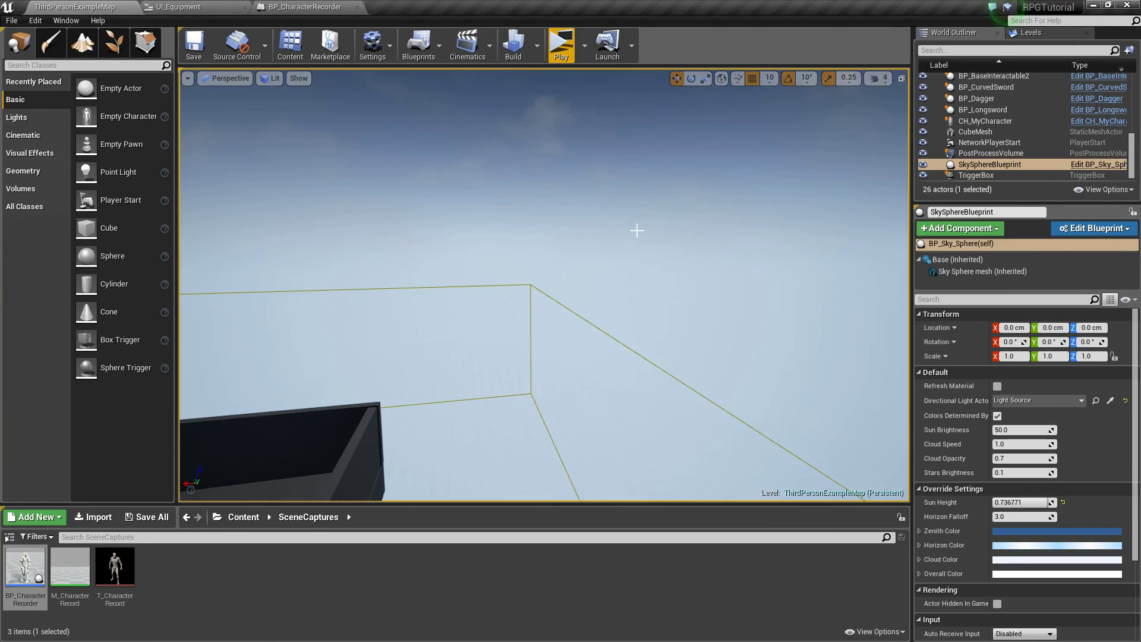
pyautogui.press('f')
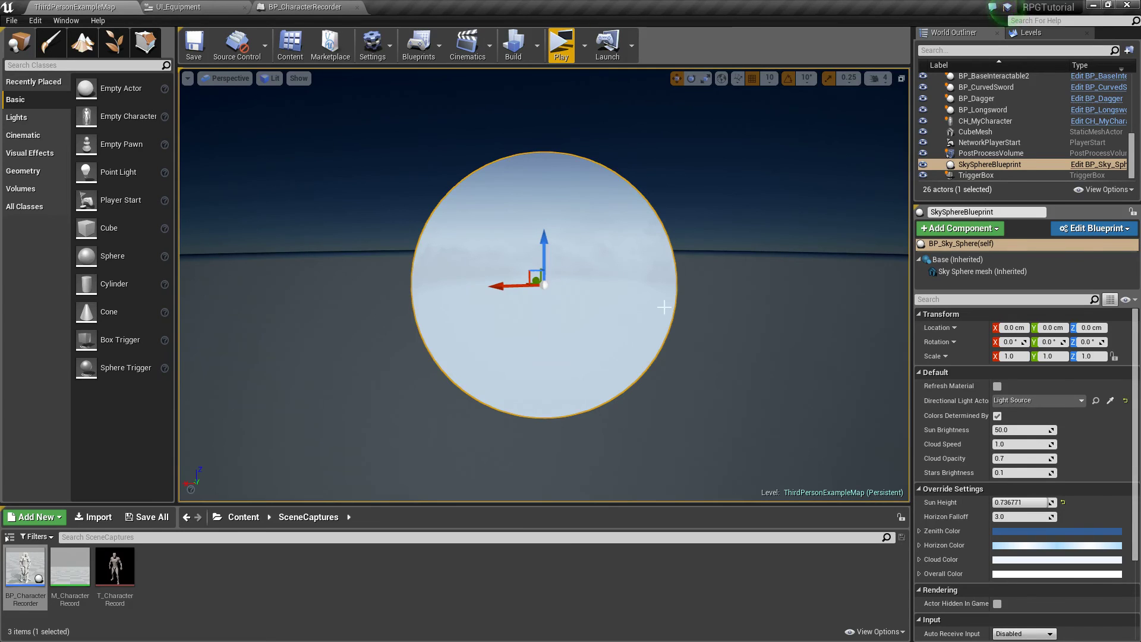
# Place a BP_CharacterRecorder actor in the empty space outside the sky sphere.
pyautogui.moveTo(664, 307); pyautogui.dragTo(380, 333, button='right')
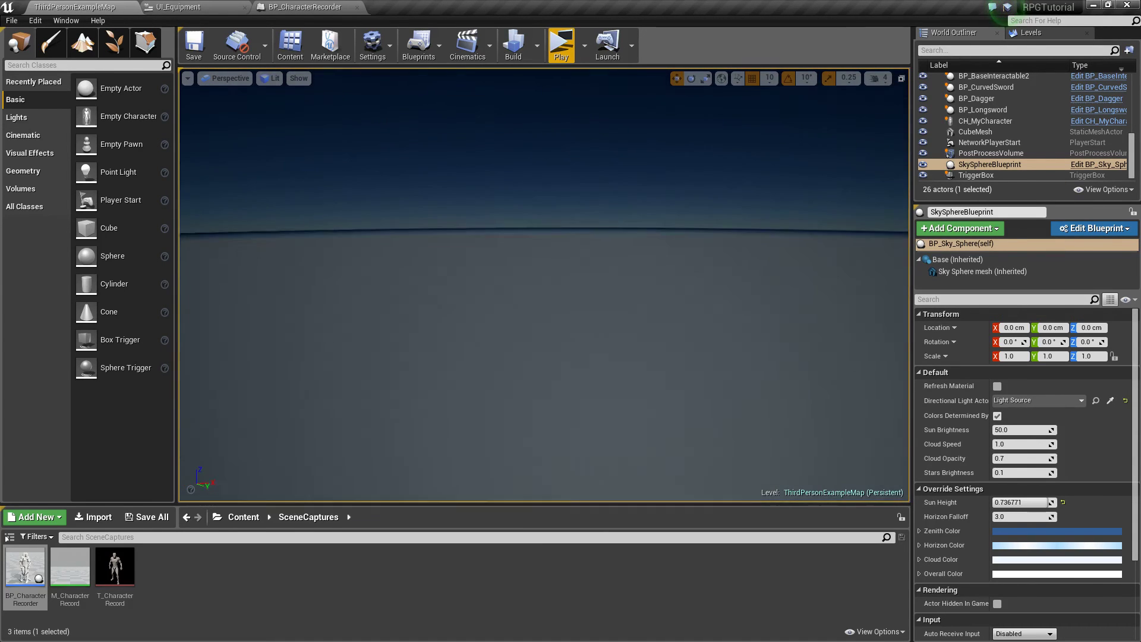
pyautogui.moveTo(615, 300); pyautogui.dragTo(736, 253, button='right')
pyautogui.moveTo(596, 235); pyautogui.dragTo(434, 392, button='right')
pyautogui.click(39, 574)
pyautogui.moveTo(38, 575); pyautogui.dragTo(659, 342)
pyautogui.moveTo(688, 379); pyautogui.dragTo(588, 386, button='right')
pyautogui.moveTo(642, 303); pyautogui.dragTo(714, 378, button='right')
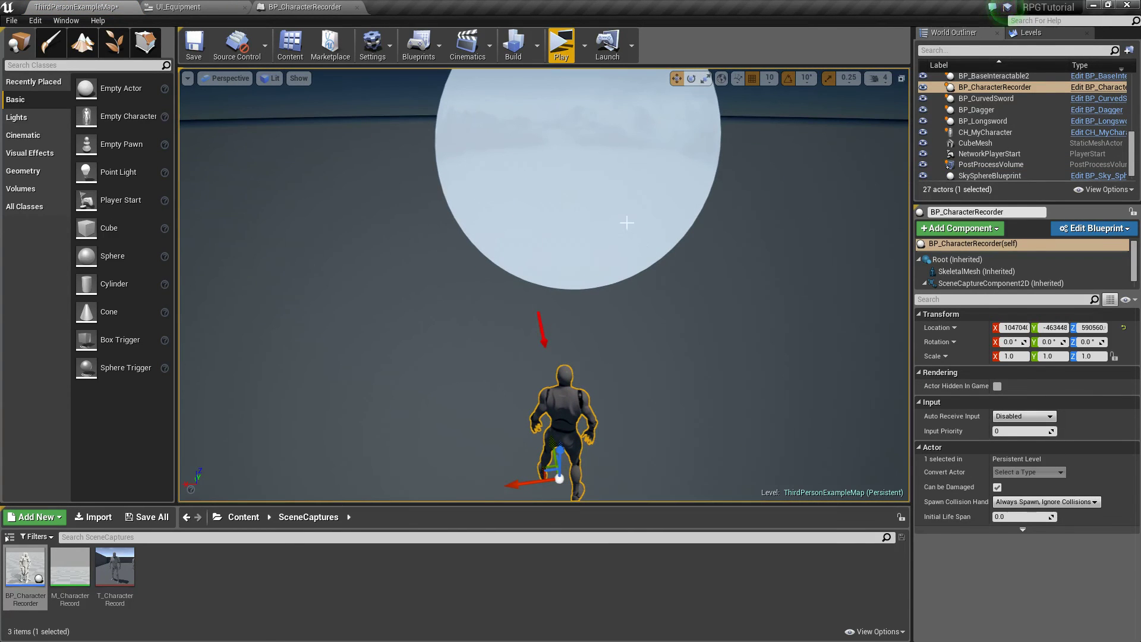
# Try to set the placed BP_CharacterRecorder's Y location to 0, and undo the move.
pyautogui.moveTo(646, 319); pyautogui.dragTo(488, 195, button='right')
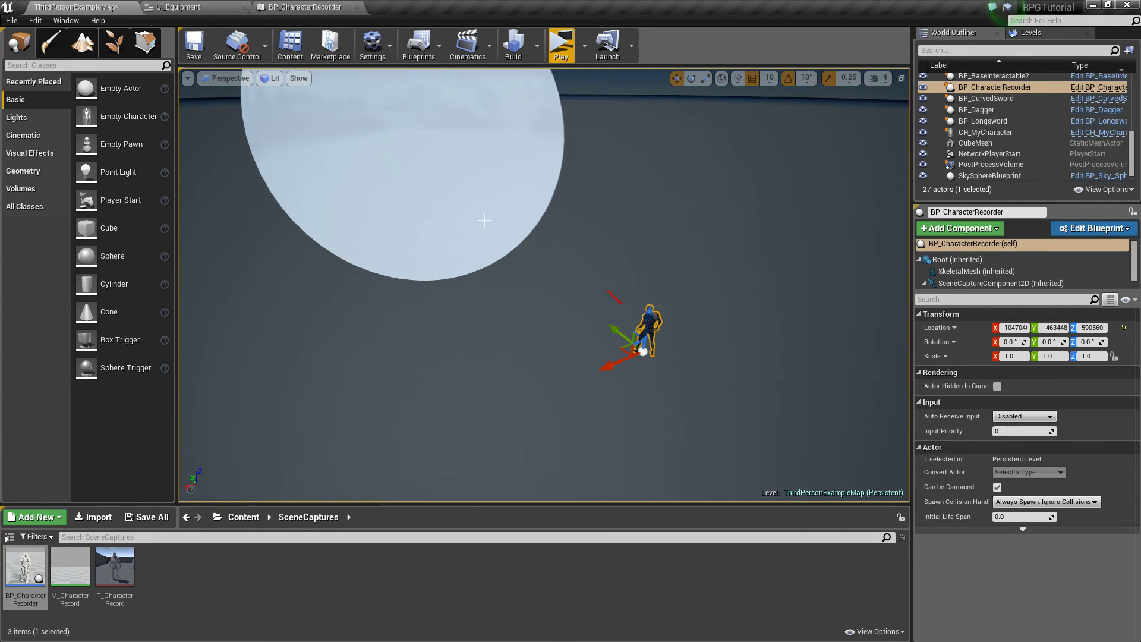
pyautogui.moveTo(468, 206); pyautogui.dragTo(758, 292, button='right')
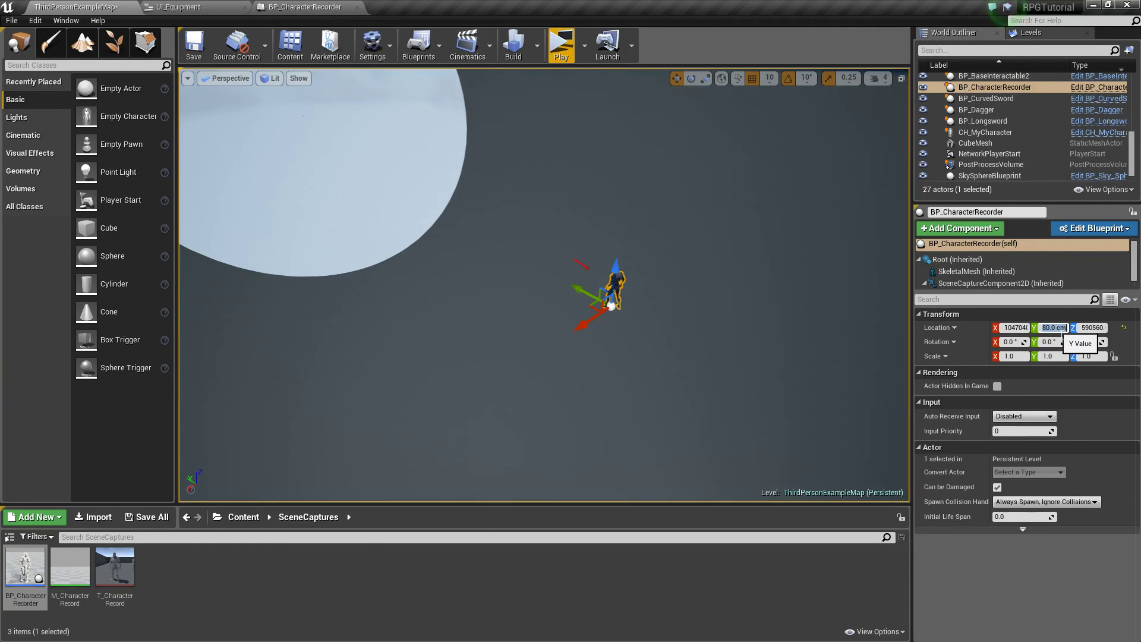
pyautogui.moveTo(758, 293); pyautogui.dragTo(491, 227, button='right')
pyautogui.press('f')
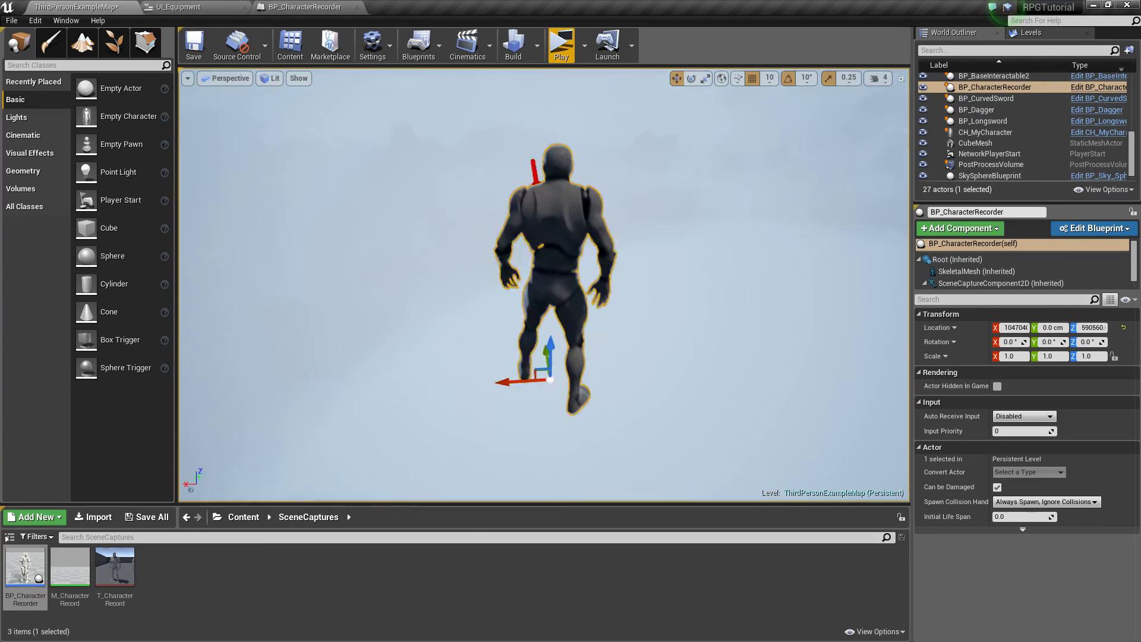
pyautogui.moveTo(707, 308); pyautogui.dragTo(916, 344, button='right')
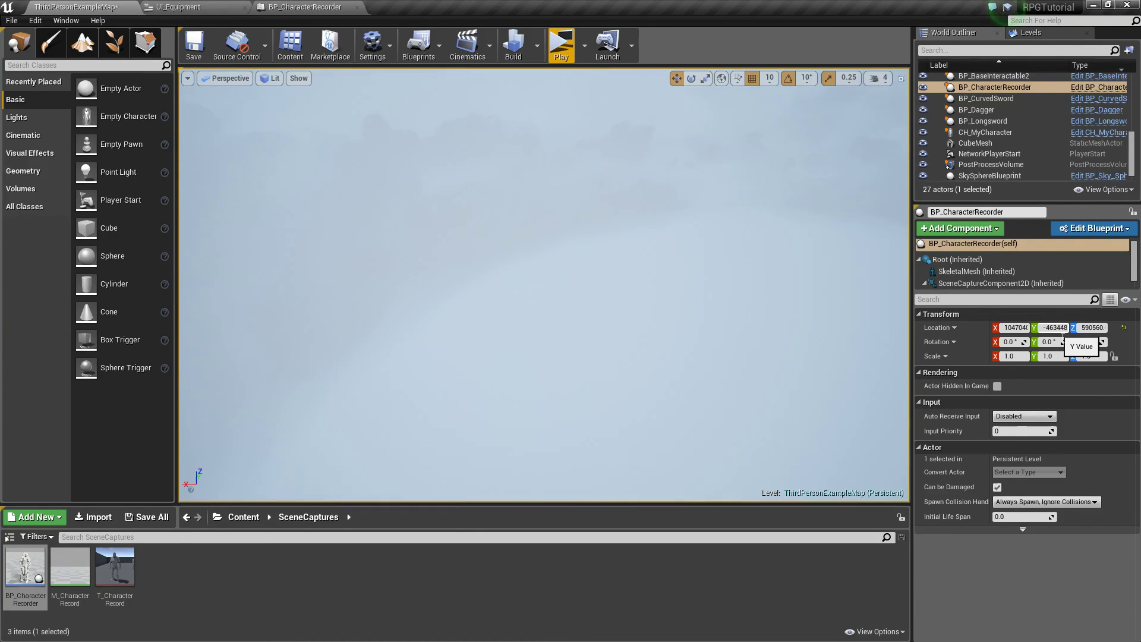
pyautogui.hotkey('ctrl', 'z')
# Set the placed BP_CharacterRecorder's X location to 0 and check its position relative to the sky sphere.
pyautogui.write('0')
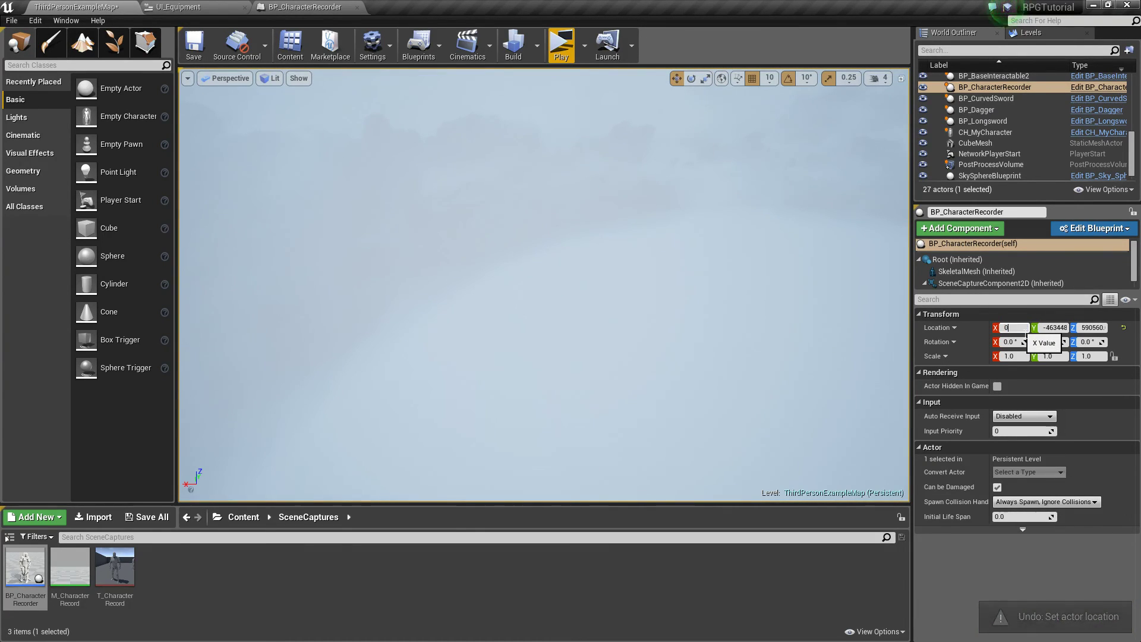
pyautogui.write('f')
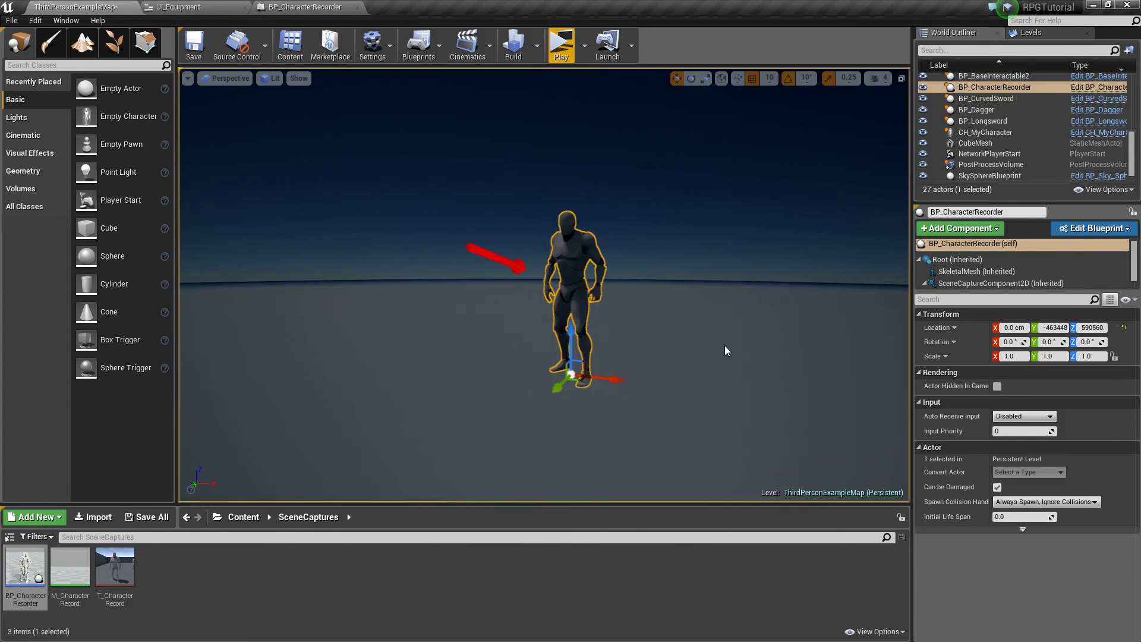
pyautogui.press('d')
pyautogui.moveTo(724, 351); pyautogui.dragTo(517, 372, button='right')
pyautogui.press('a')
pyautogui.press('s')
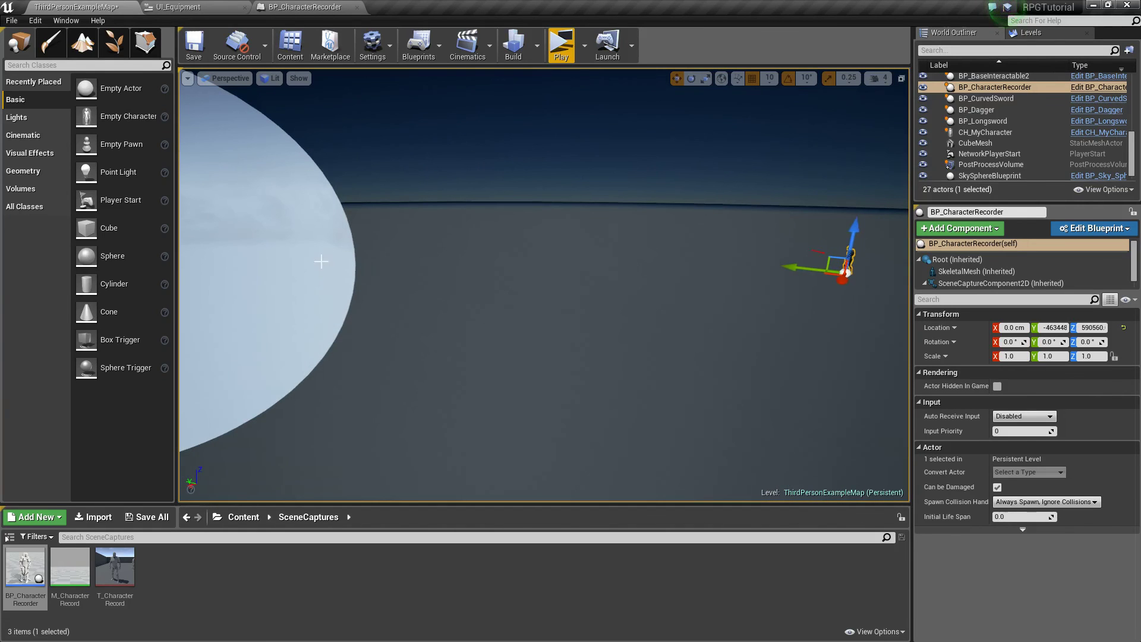
# Set the BP_CharacterRecorder's Z location to 0 and frame the actor in the viewport.
pyautogui.moveTo(600, 325); pyautogui.dragTo(574, 333, button='right')
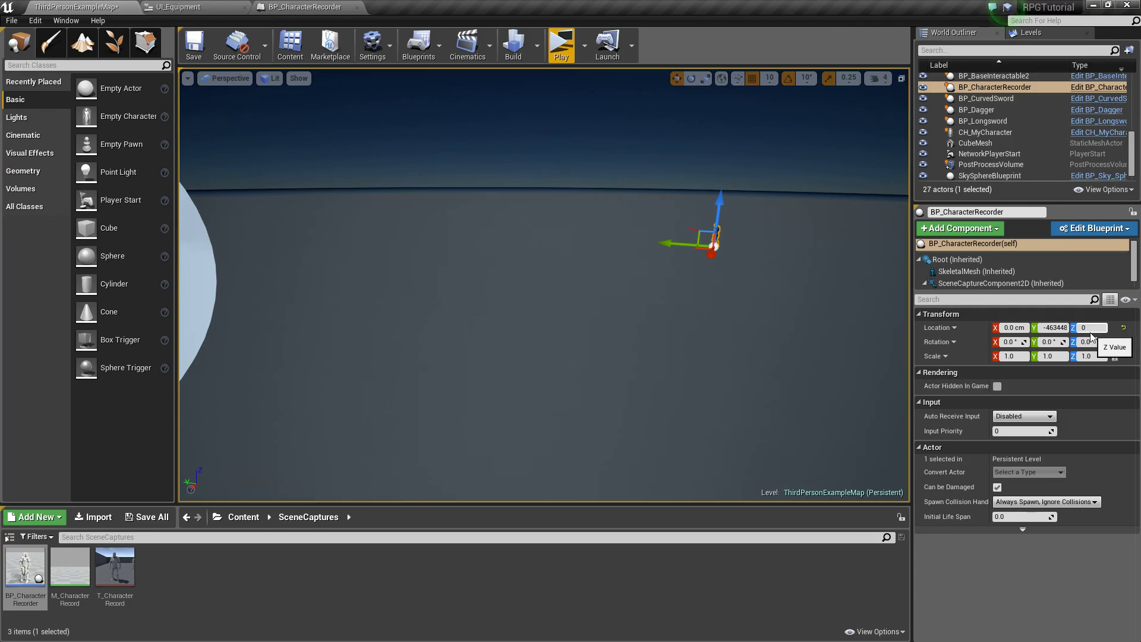
pyautogui.press('Return')
pyautogui.moveTo(721, 375); pyautogui.dragTo(766, 475, button='right')
pyautogui.press('f')
pyautogui.moveTo(710, 370); pyautogui.dragTo(713, 250, button='right')
pyautogui.press('q')
pyautogui.press('s')
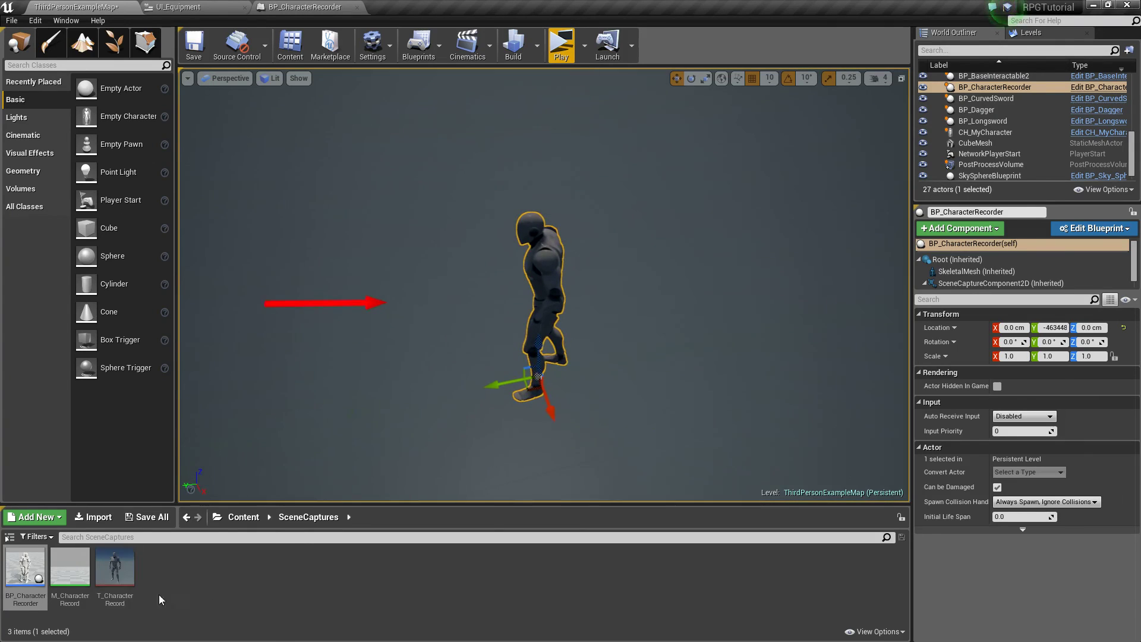
# Check the recorded image in T_CharacterRecord and the M_CharacterRecord preview, and save the ThirdPersonExampleMap level.
pyautogui.doubleClick(115, 568)
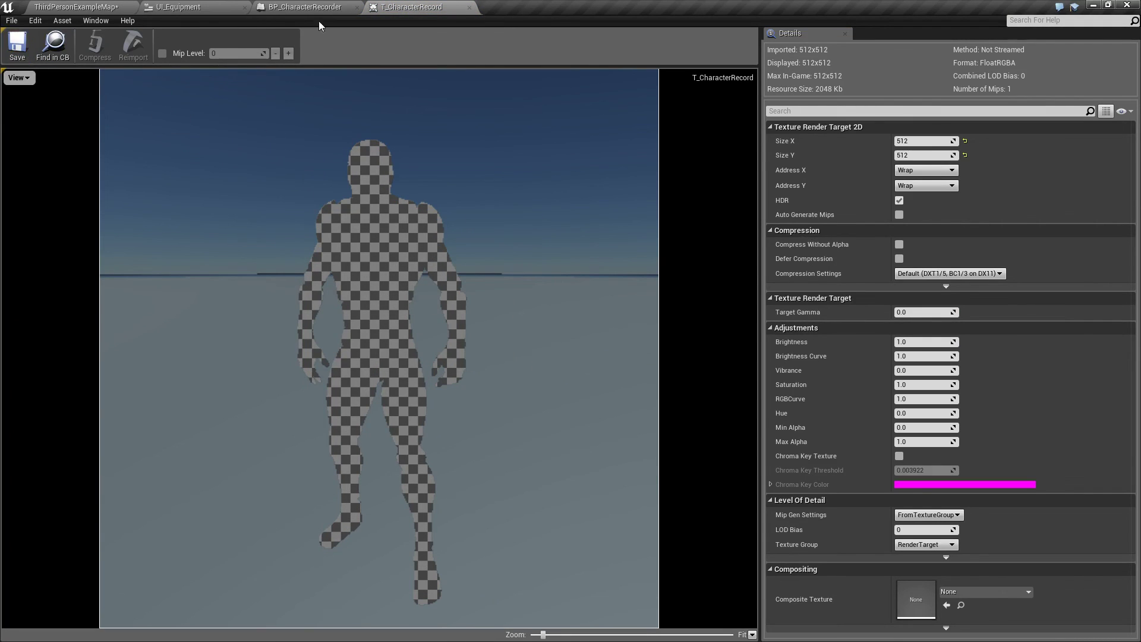
pyautogui.click(76, 6)
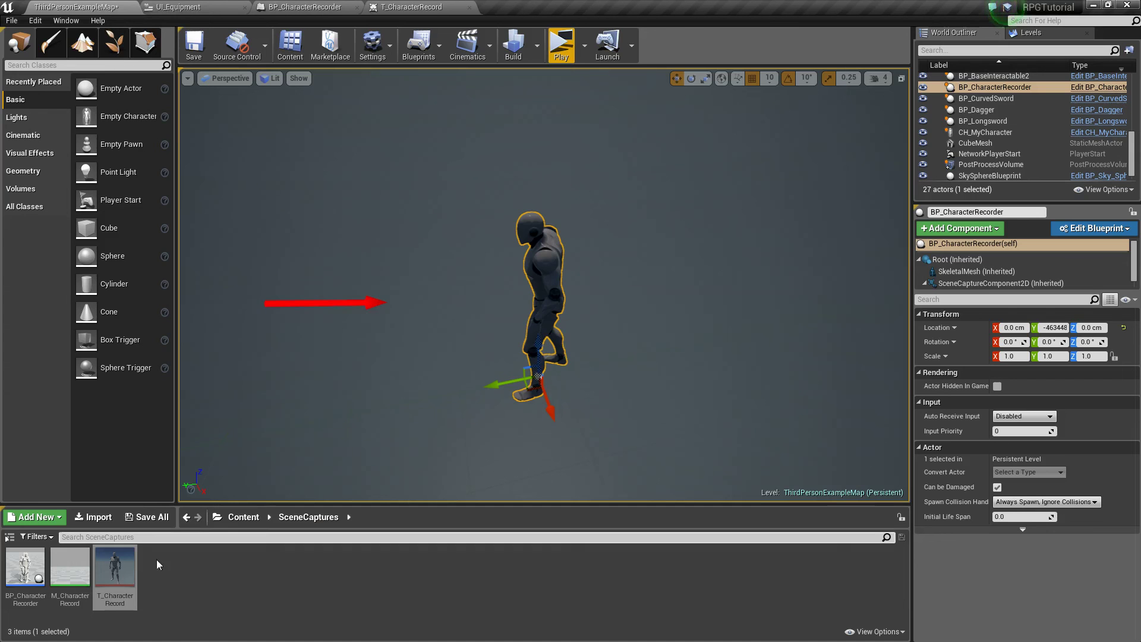
pyautogui.doubleClick(79, 580)
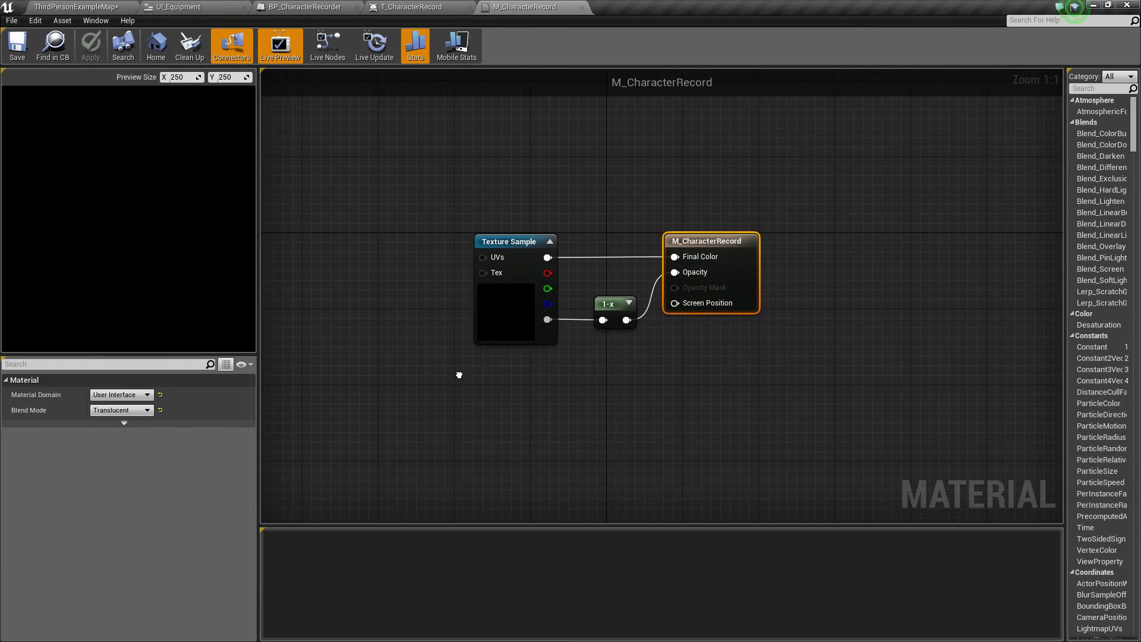
pyautogui.click(502, 321)
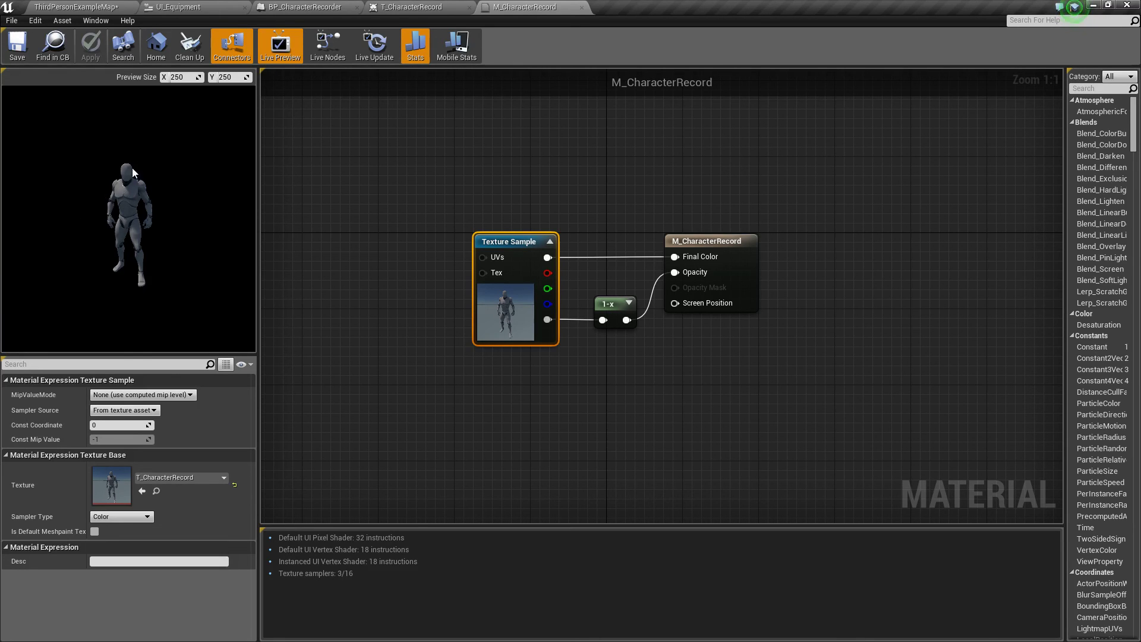
pyautogui.click(86, 7)
pyautogui.click(193, 45)
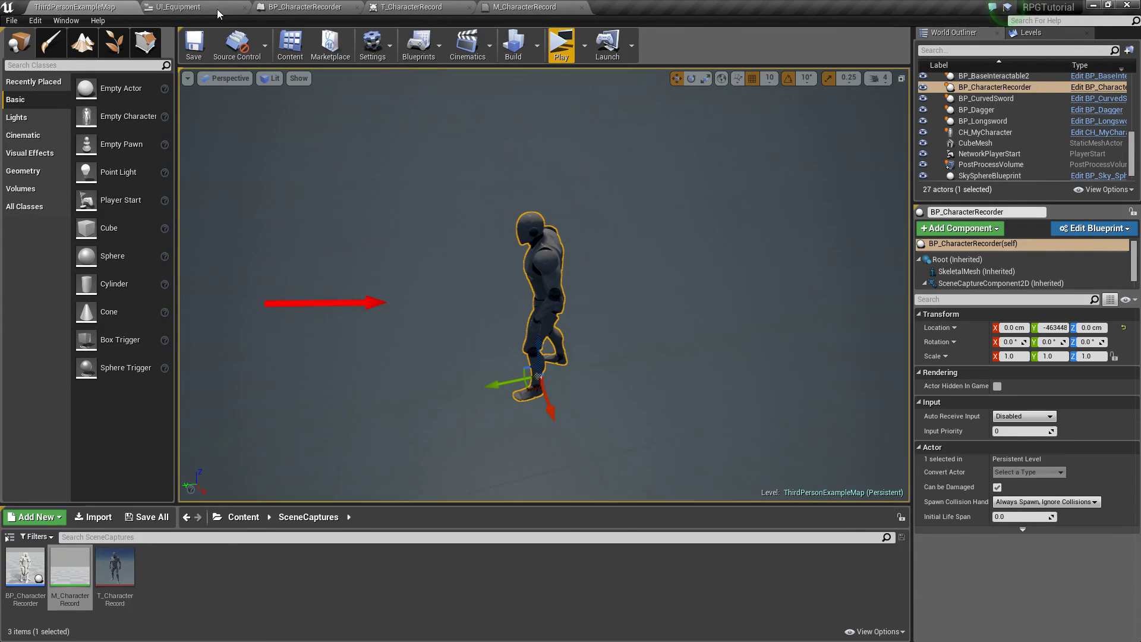
# Make the hidden CharacterImgae widget visible in the UI_Equipment designer.
pyautogui.click(196, 7)
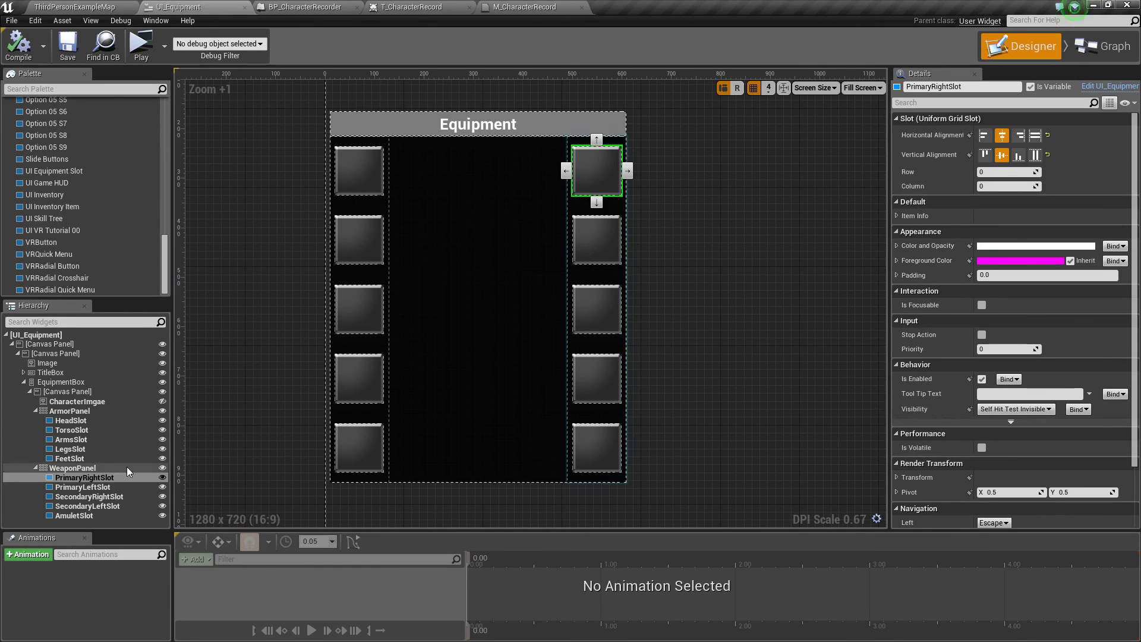
pyautogui.click(74, 403)
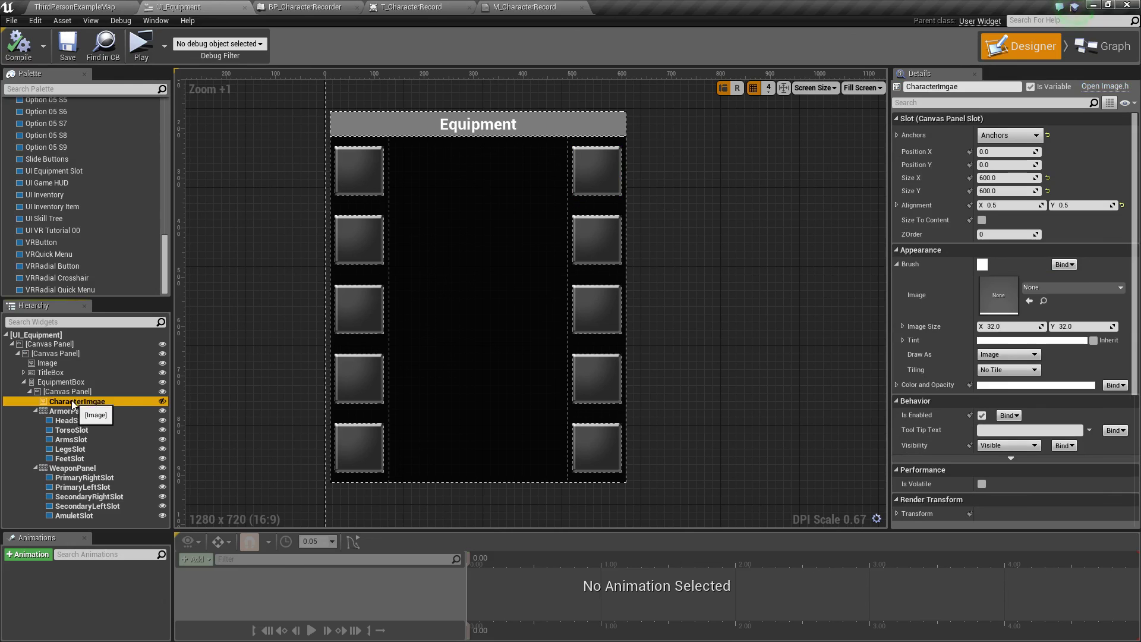
pyautogui.click(162, 401)
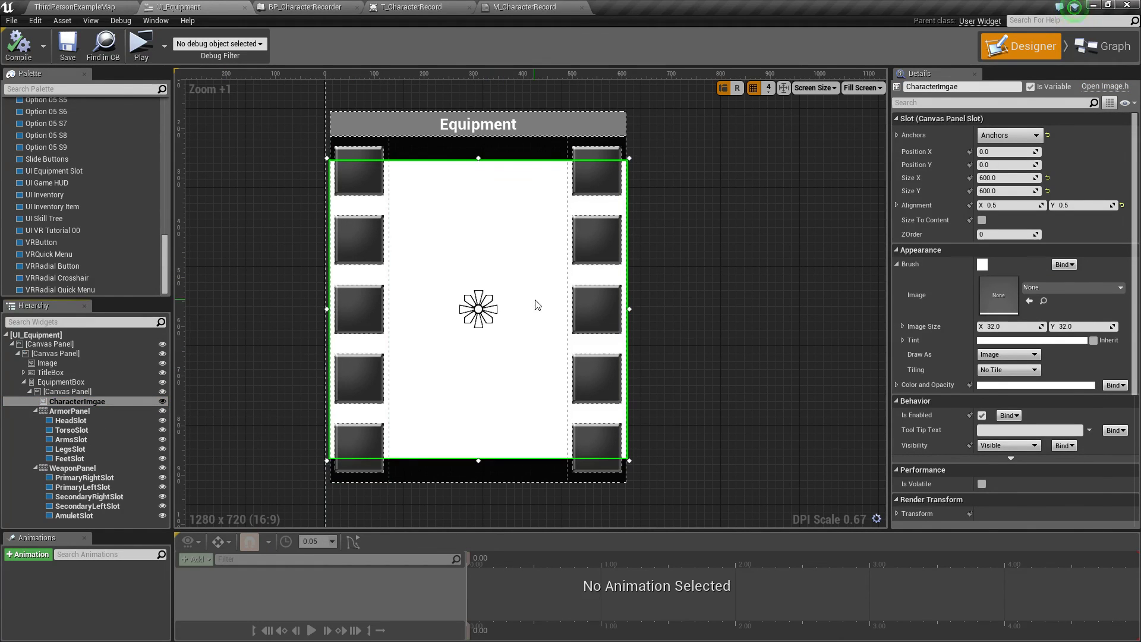
# Assign M_CharacterRecord as the CharacterImgae widget's brush image, then compile and save UI_Equipment.
pyautogui.click(1051, 290)
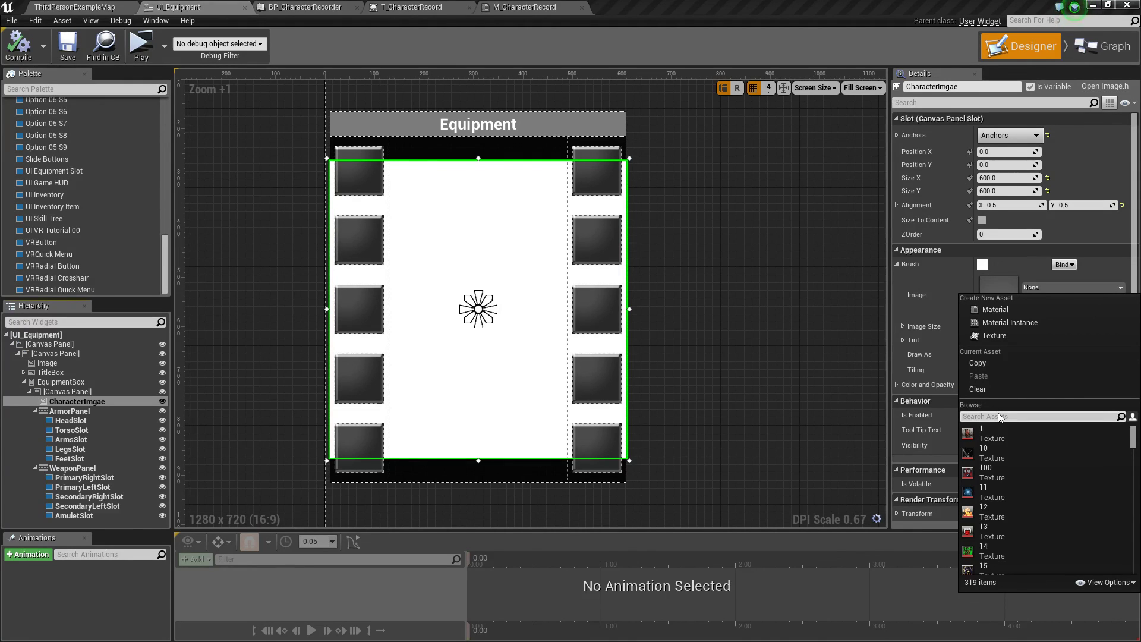
pyautogui.write('M_Charac')
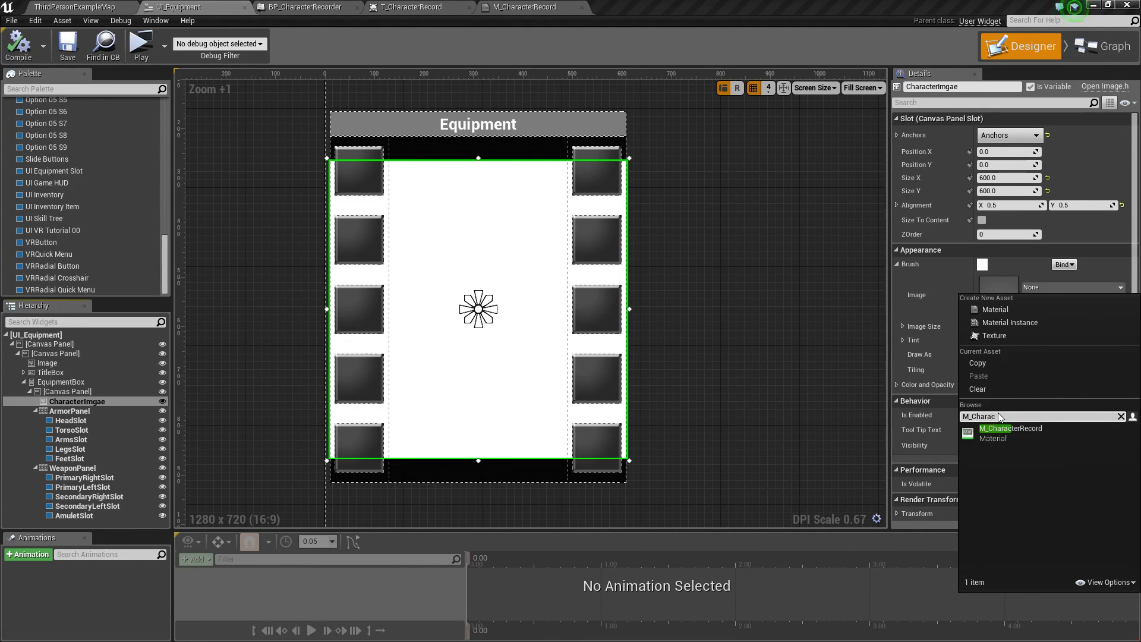
pyautogui.click(1008, 433)
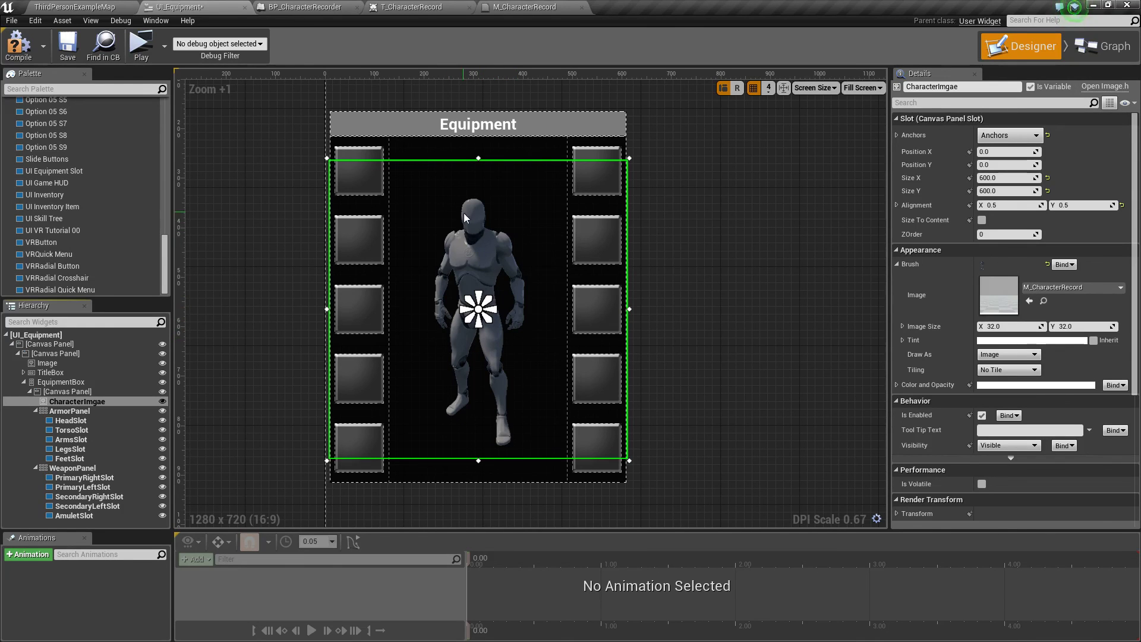
pyautogui.click(18, 44)
pyautogui.click(67, 45)
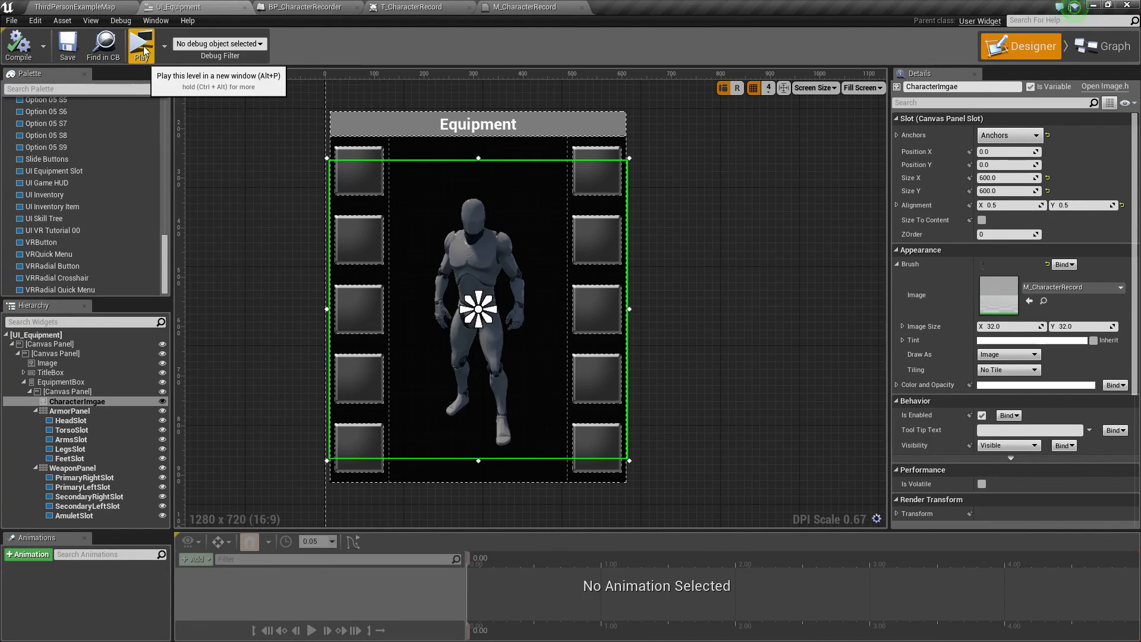
# Play the game to check the character image in the Equipment window, toggle the inventory, and end the session.
pyautogui.click(143, 48)
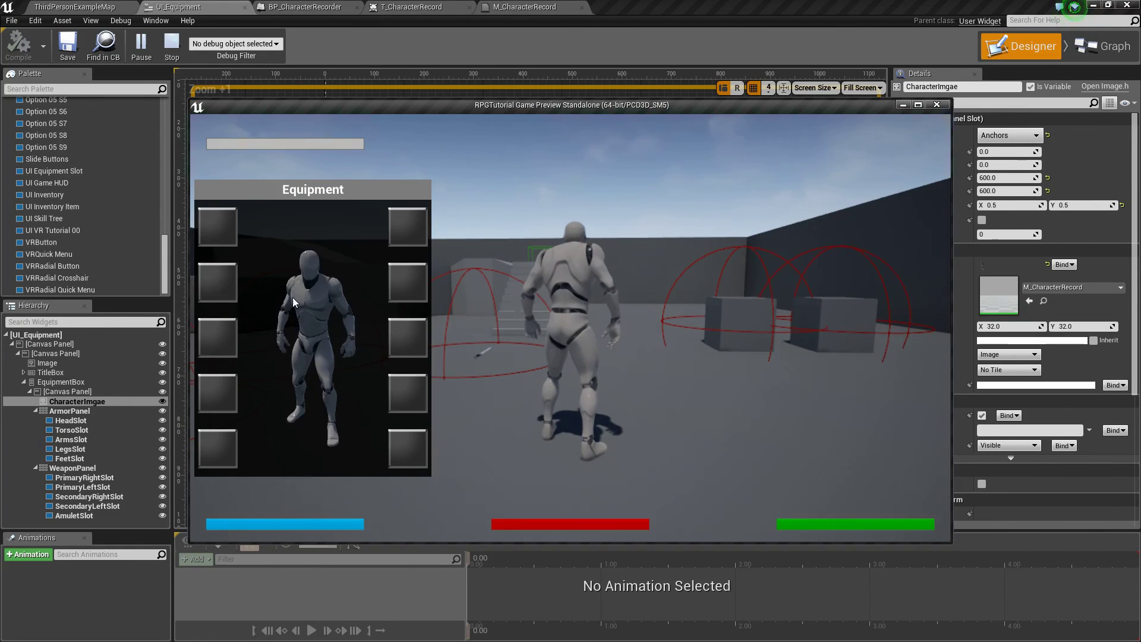
pyautogui.press('s')
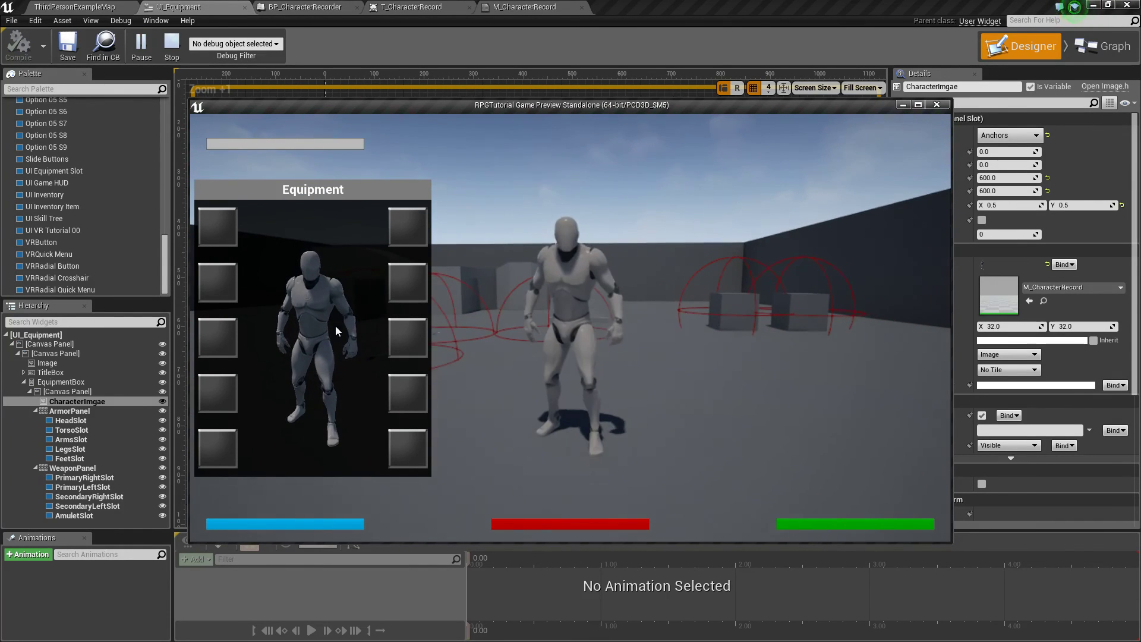
pyautogui.press('i')
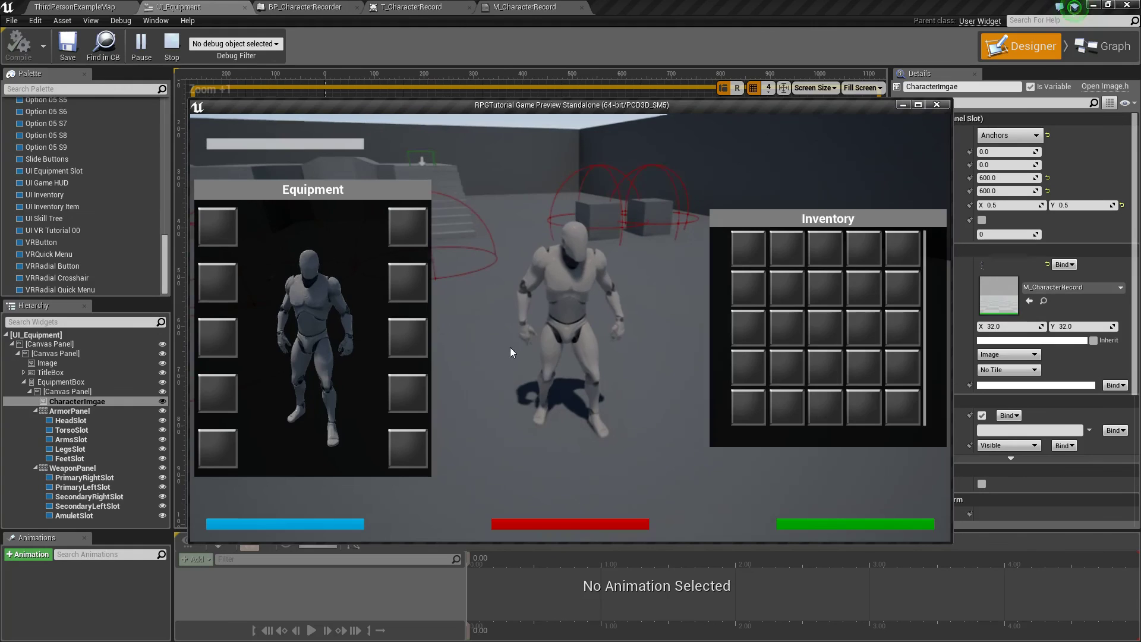
pyautogui.press('i')
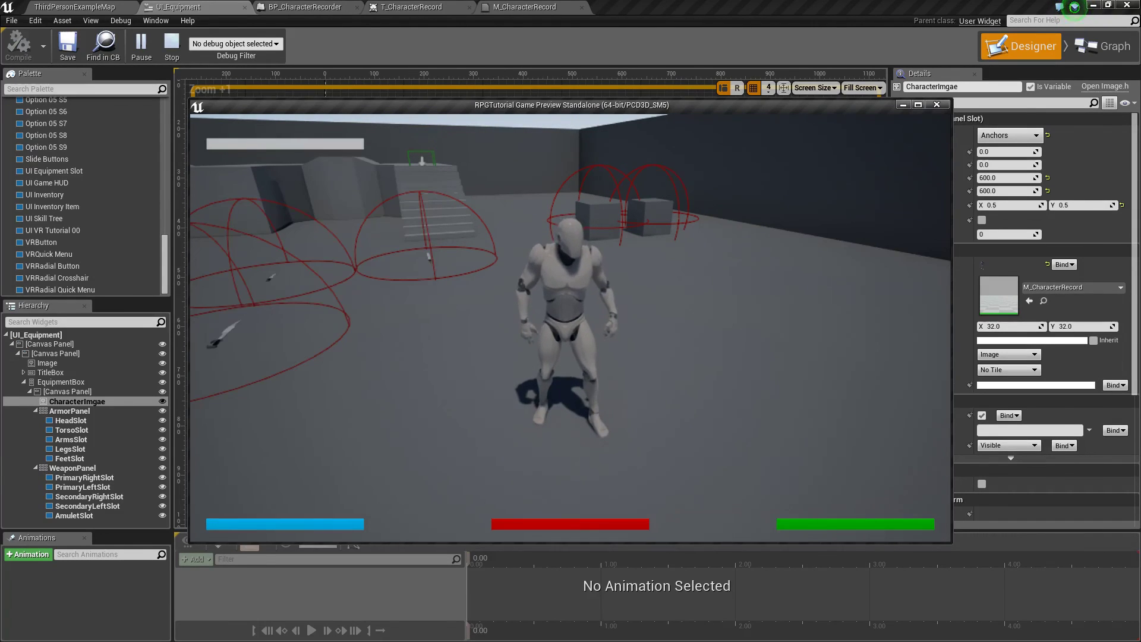
pyautogui.press('Escape')
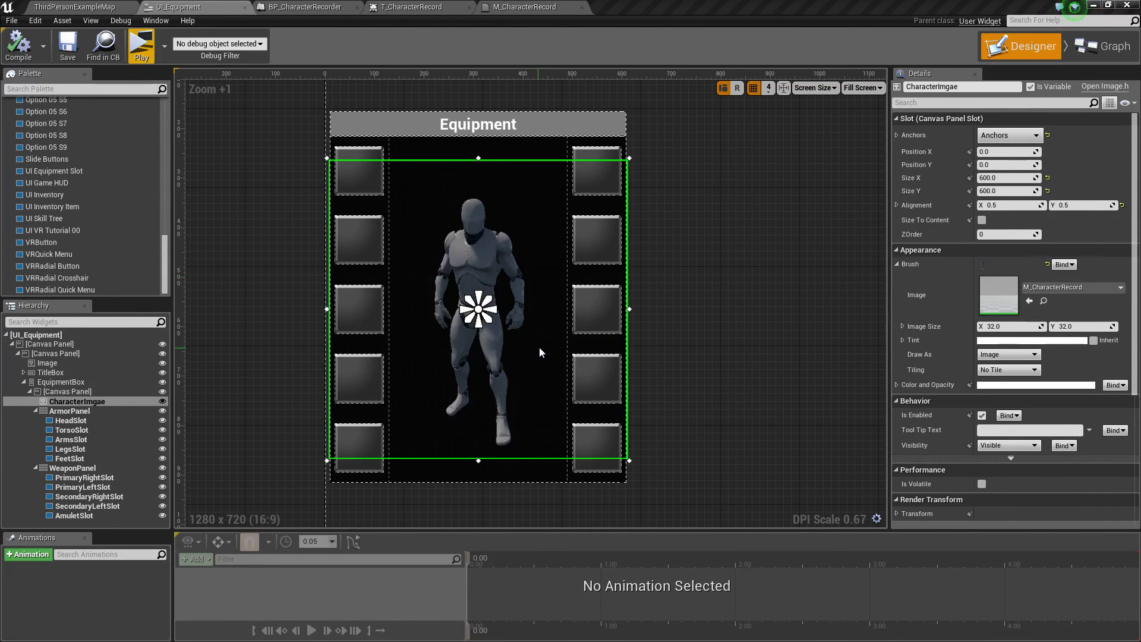
pyautogui.moveTo(689, 359); pyautogui.dragTo(606, 343, button='right')
pyautogui.scroll(-3, 377, 247)
pyautogui.scroll(4, 447, 252)
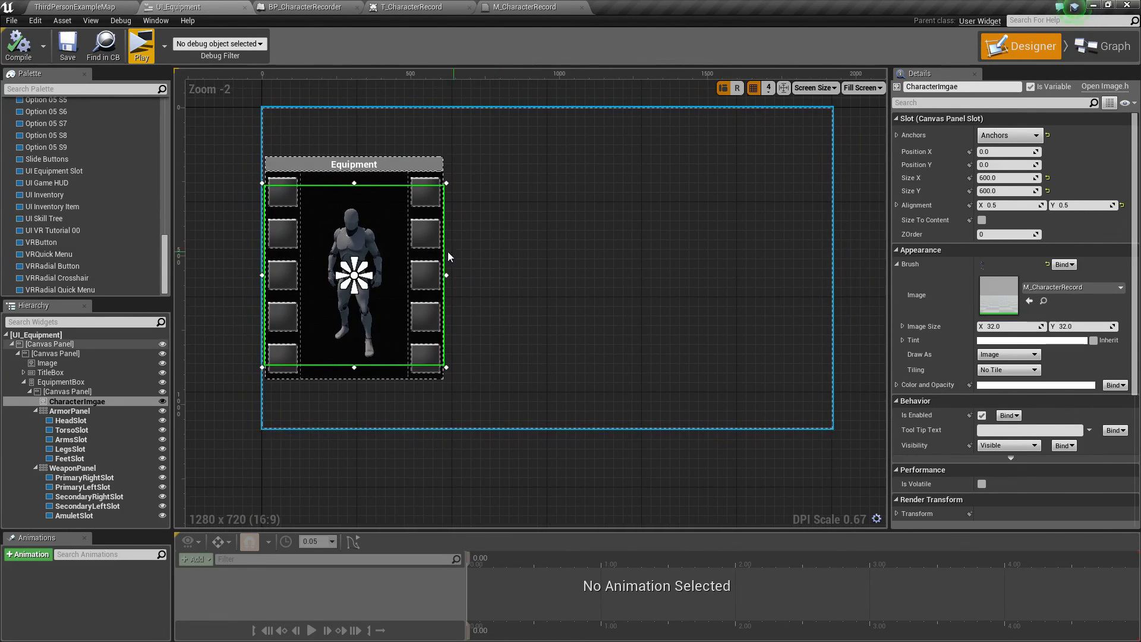
pyautogui.scroll(-3, 362, 244)
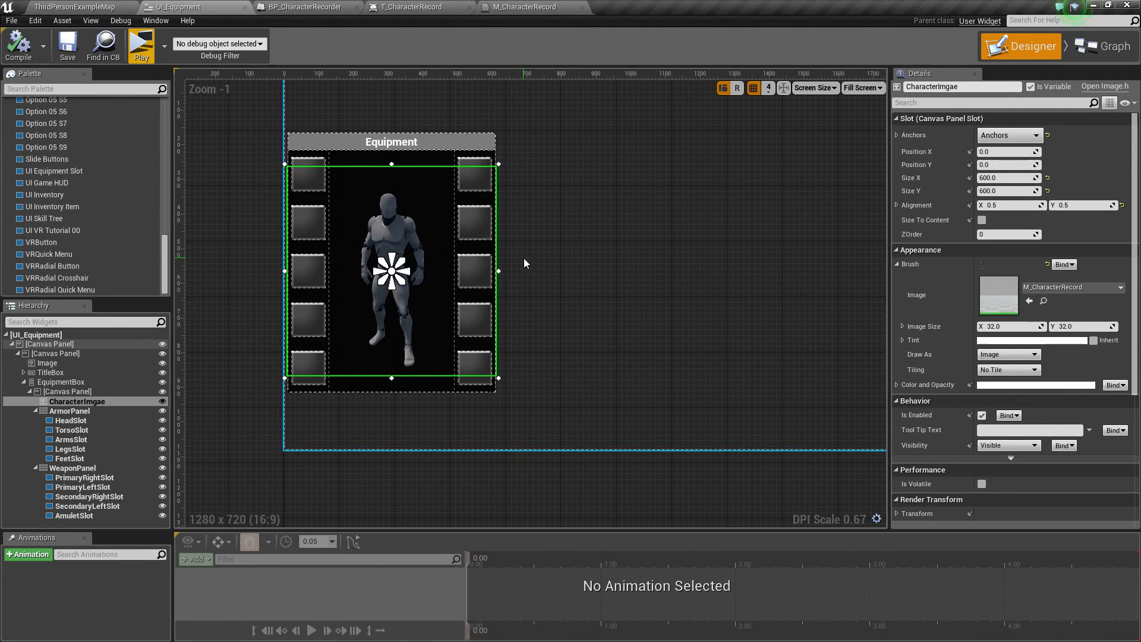